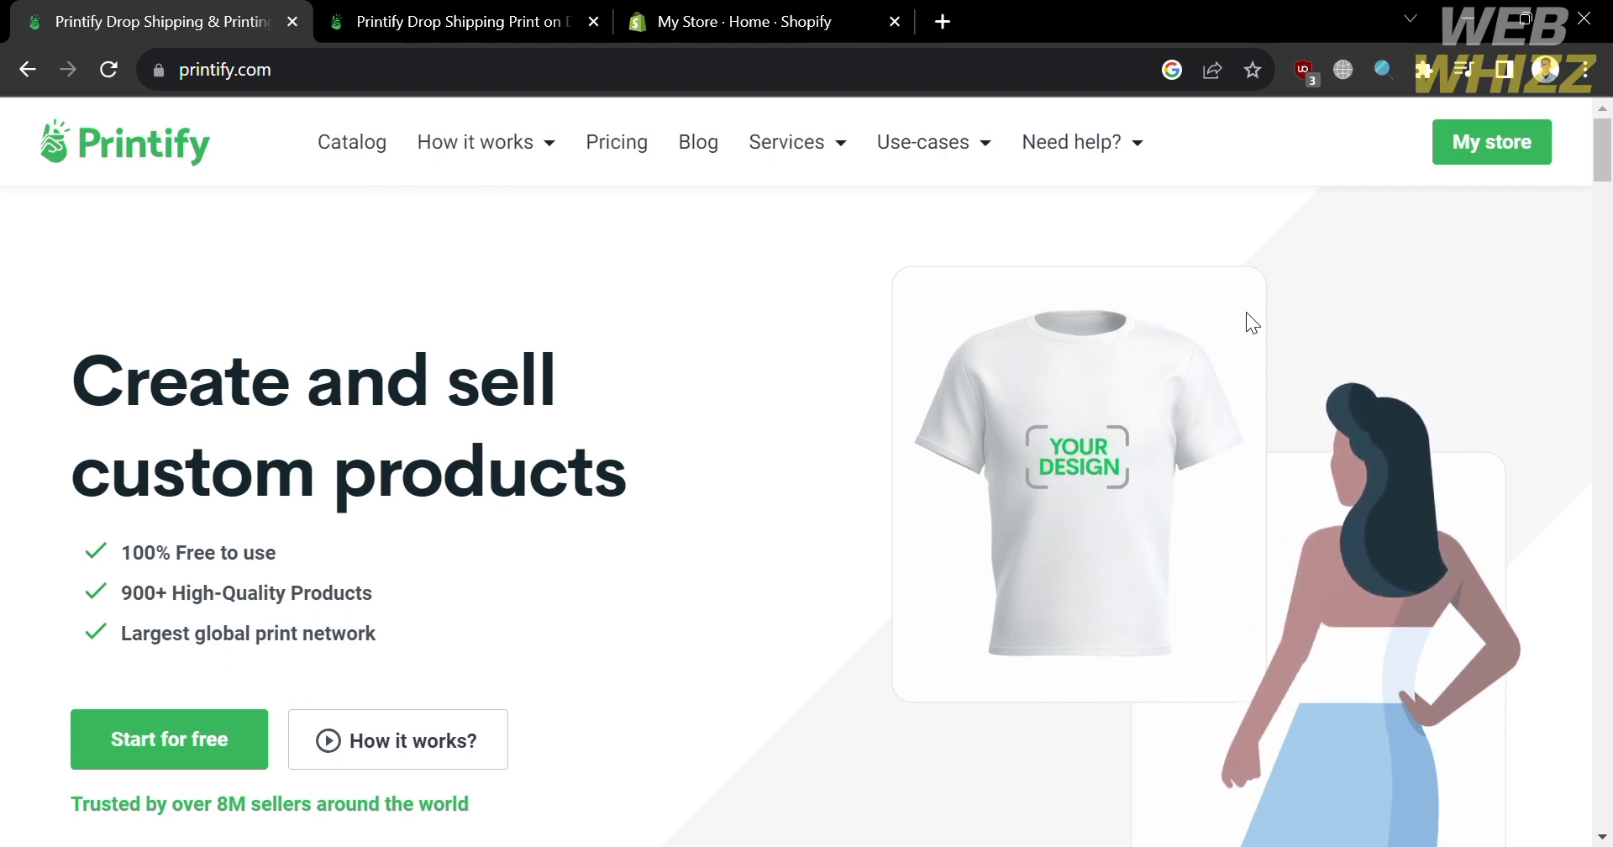
- Look through the Printify home page, from the custom products introduction to the footer links
scroll(1247, 313, down, 4)
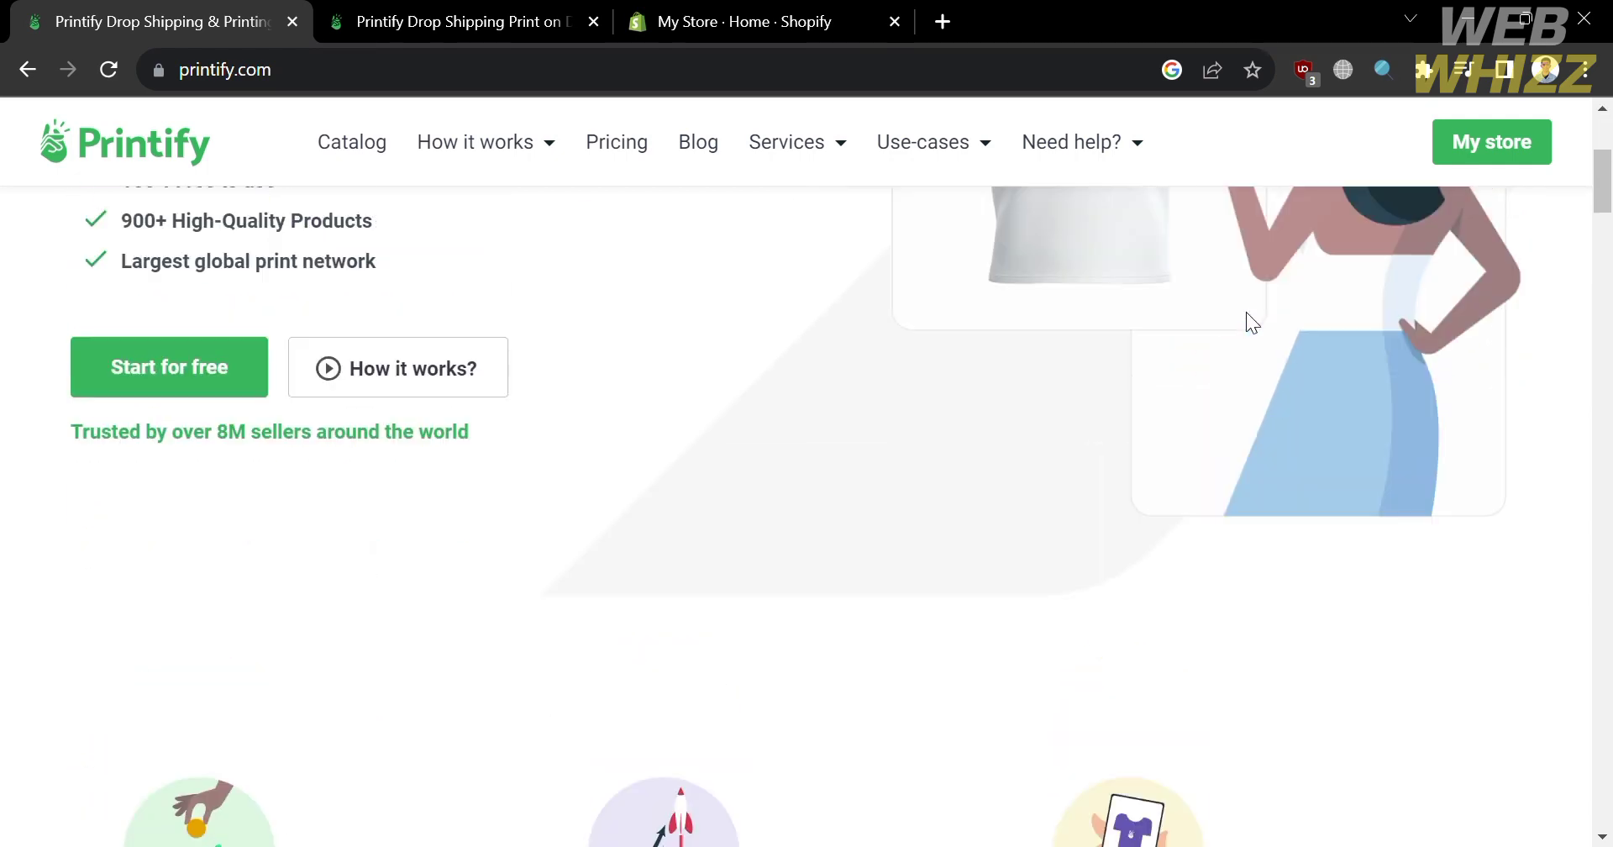
scroll(1247, 321, up, 4)
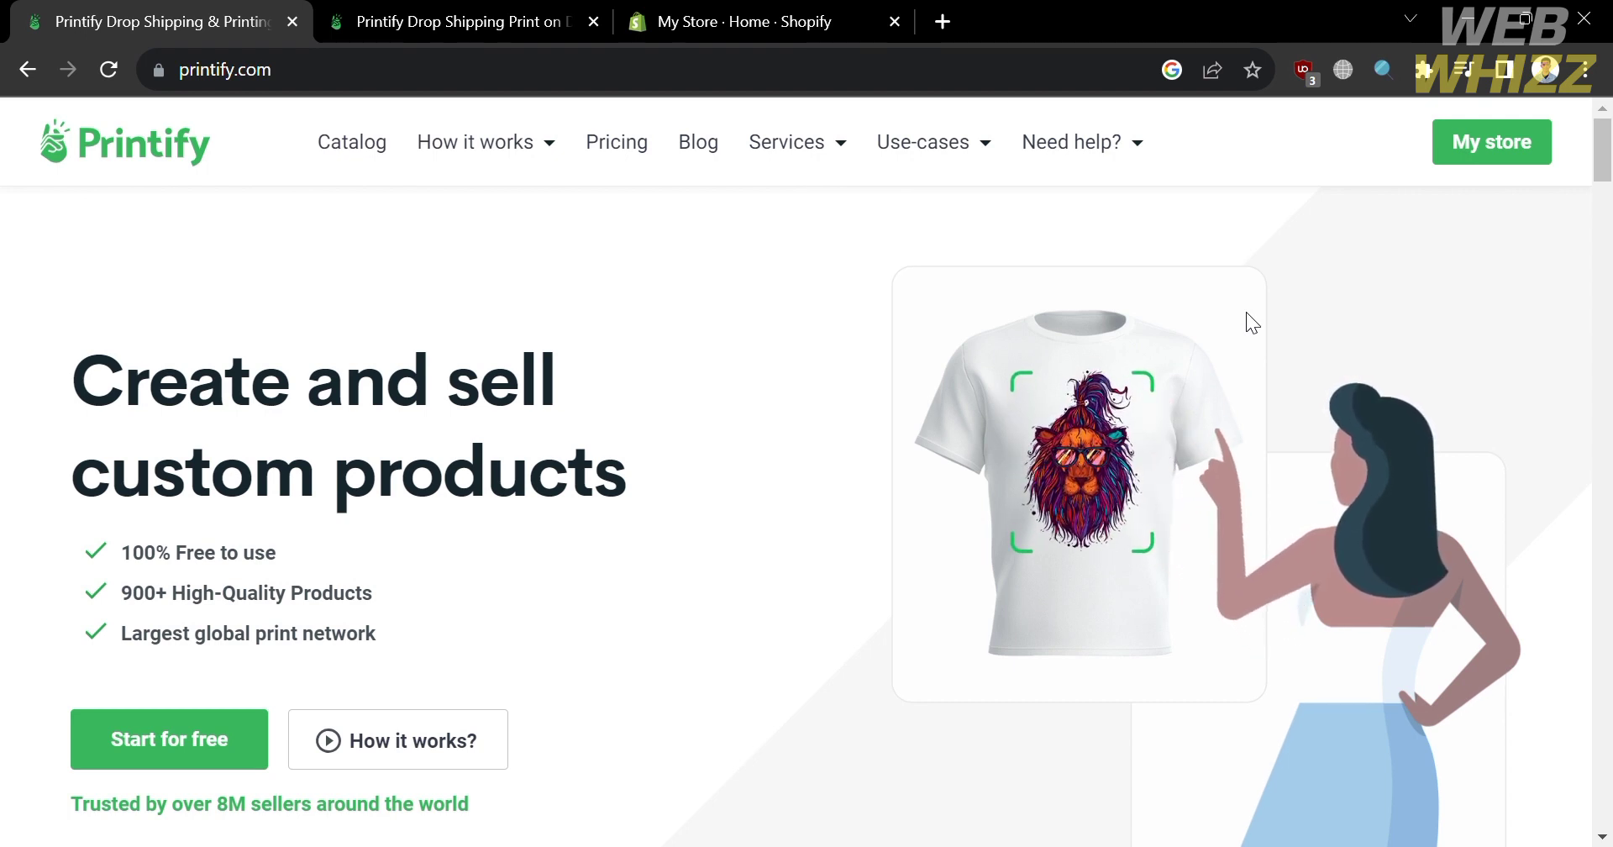
scroll(1246, 313, down, 5)
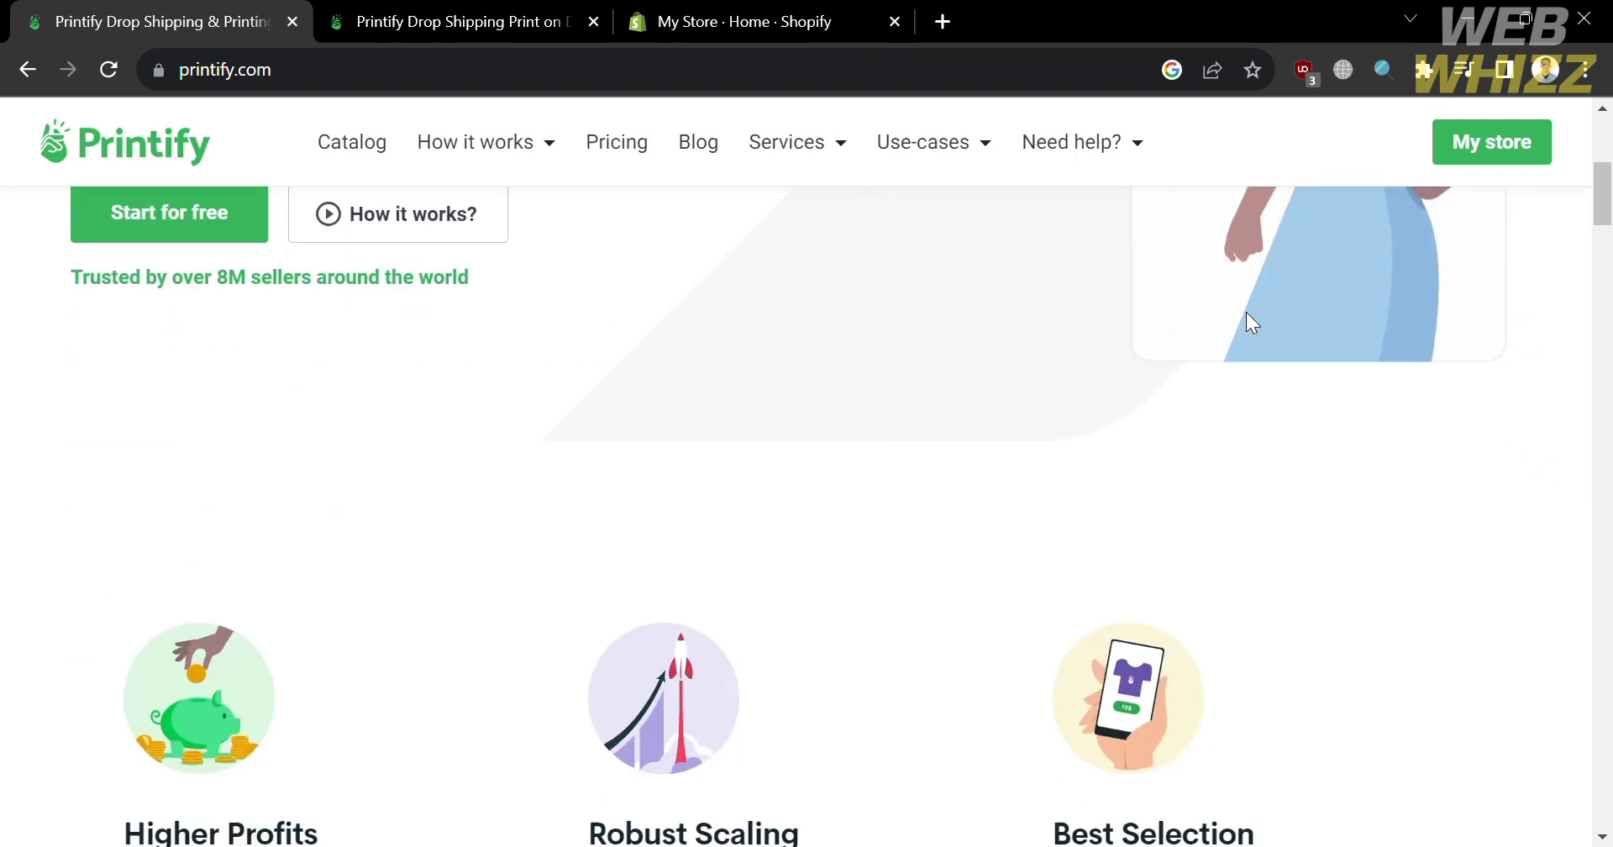
scroll(1246, 313, down, 12)
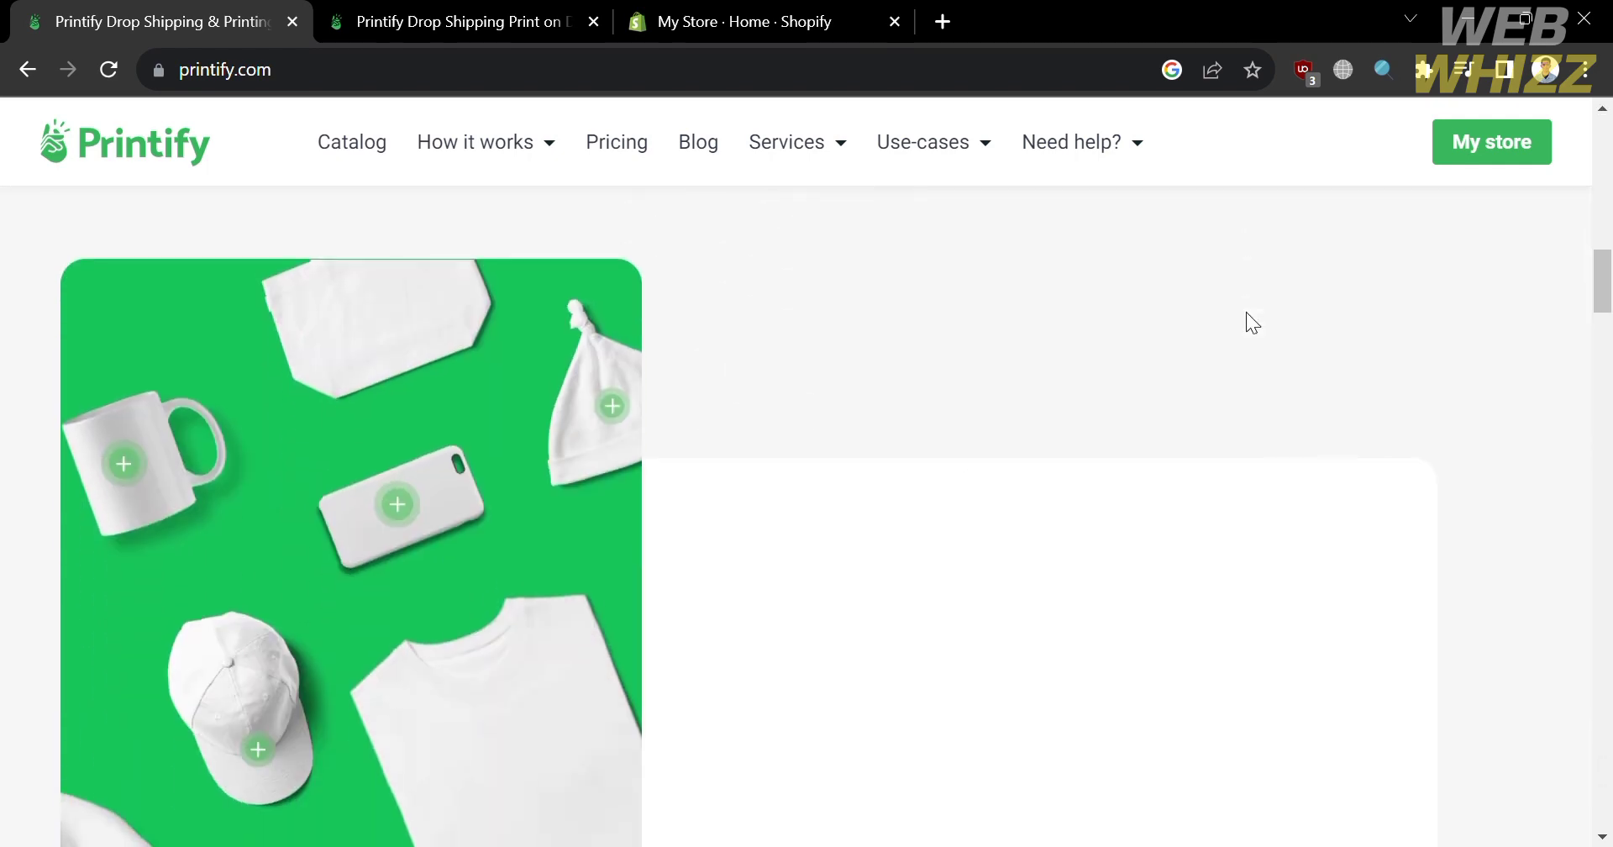
scroll(1247, 323, down, 5)
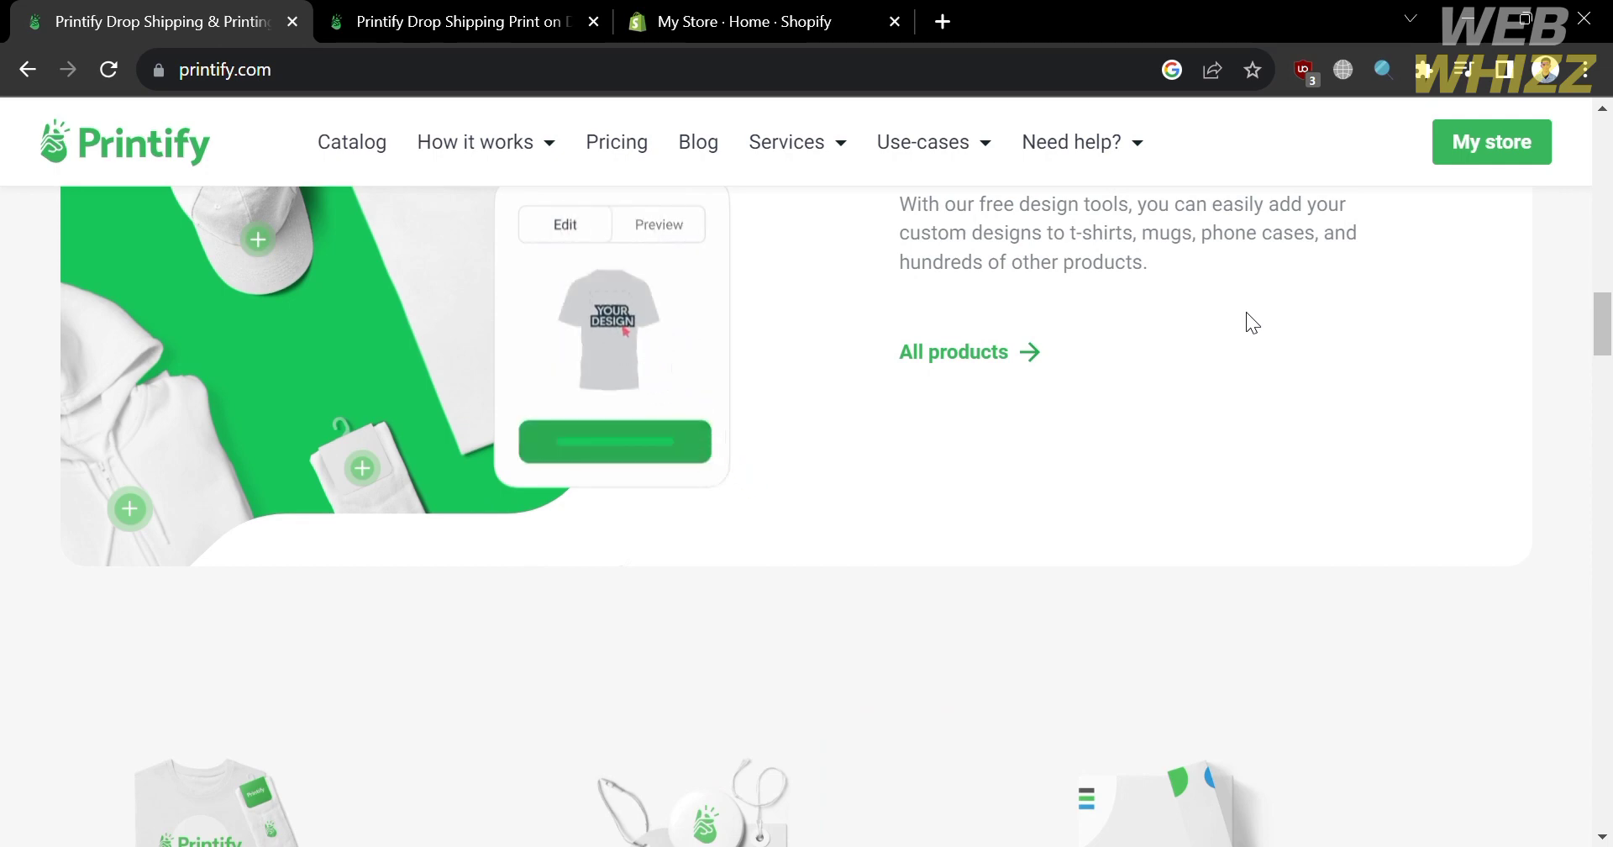
scroll(1246, 313, down, 15)
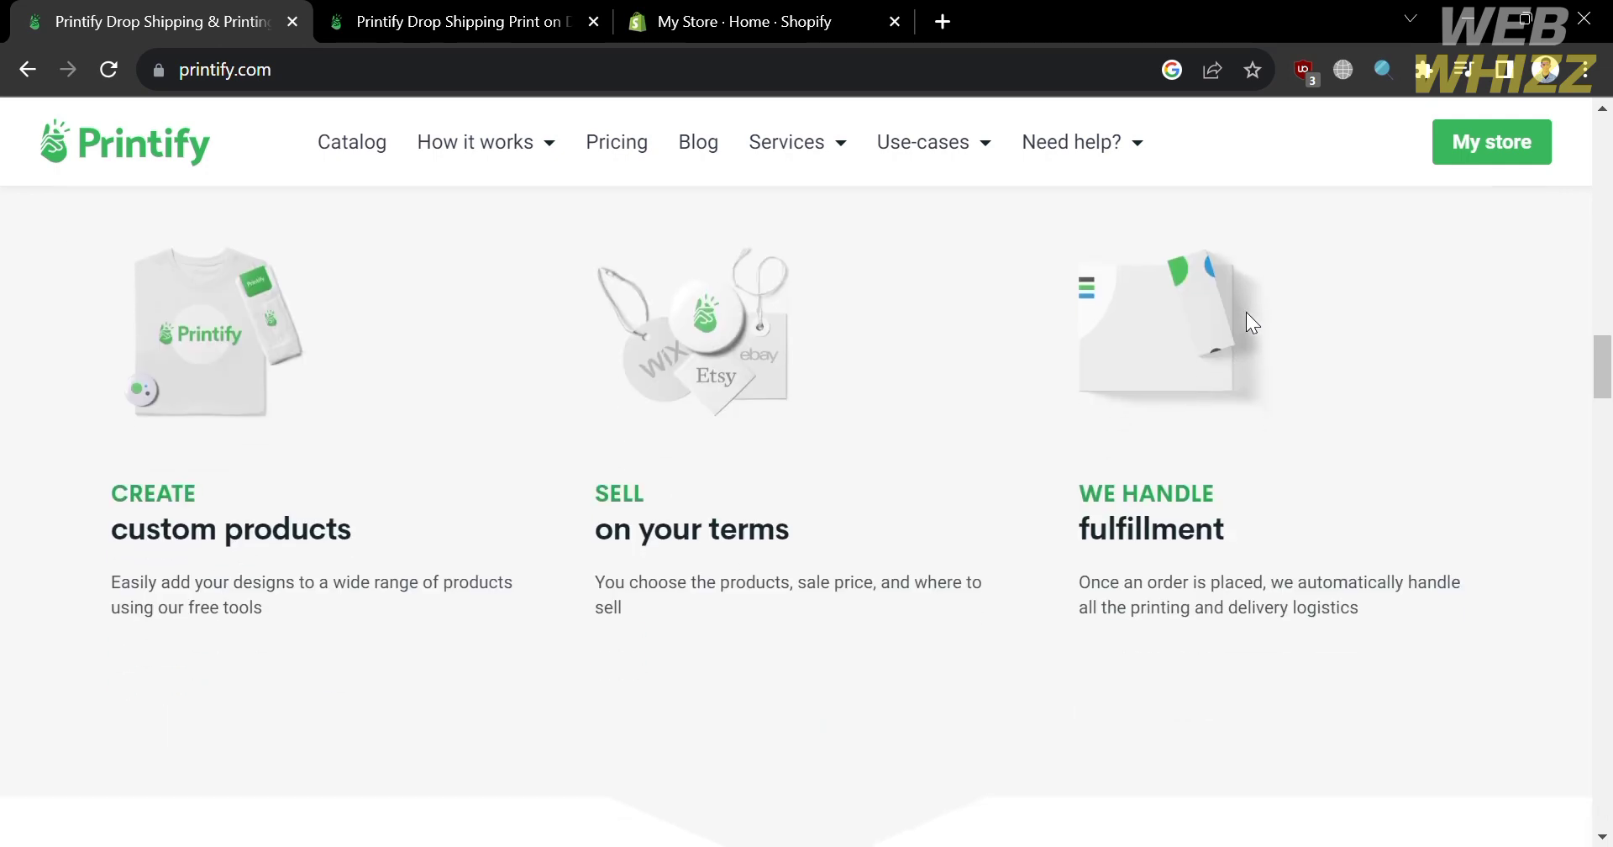
scroll(1247, 312, down, 12)
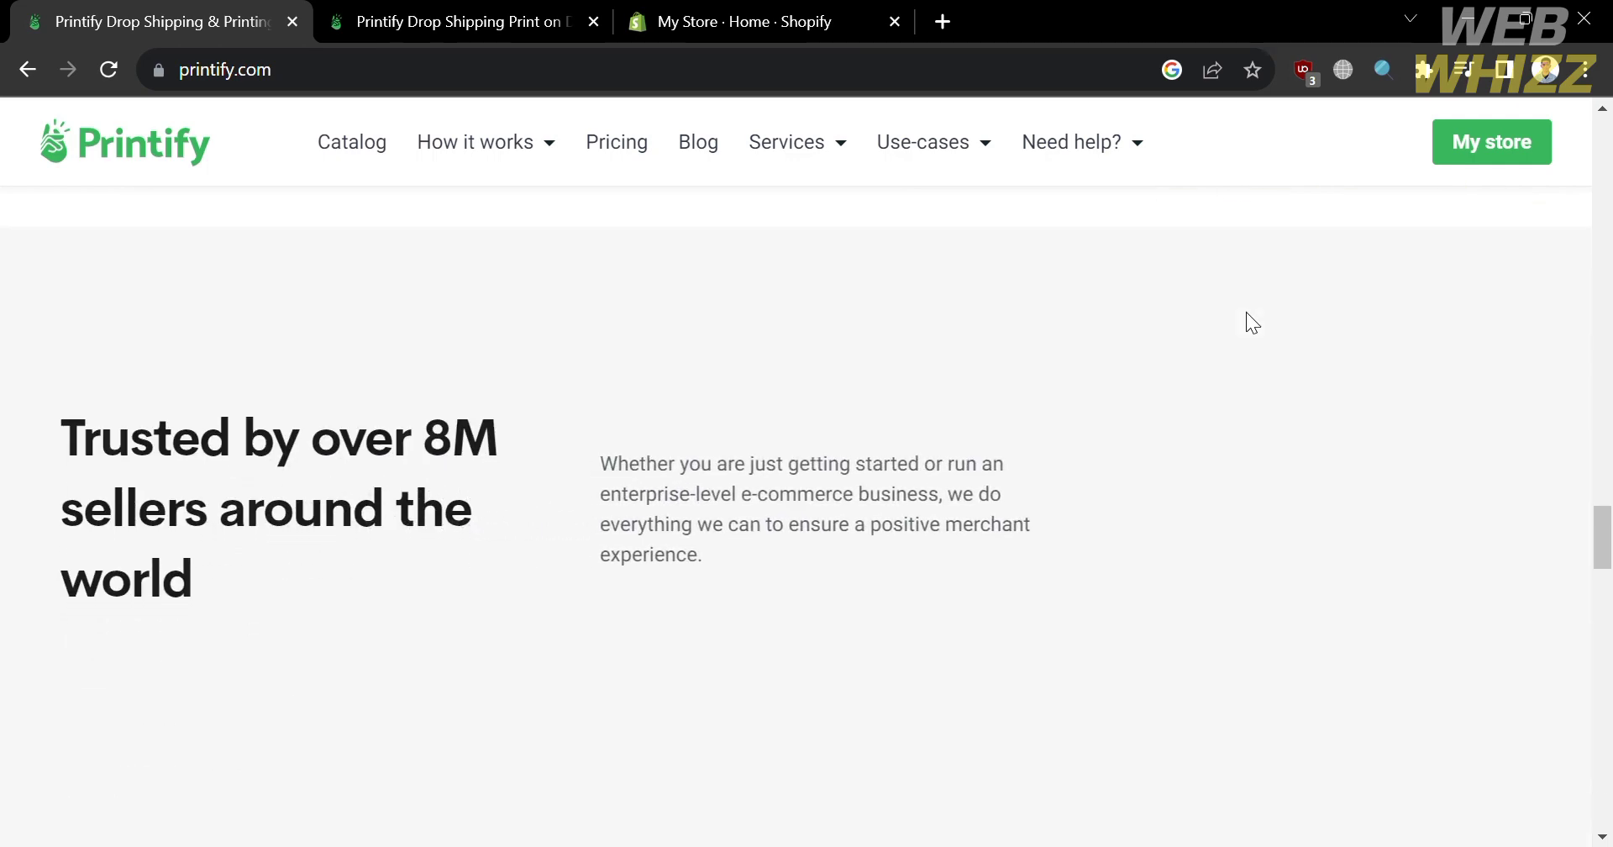
scroll(1246, 322, down, 15)
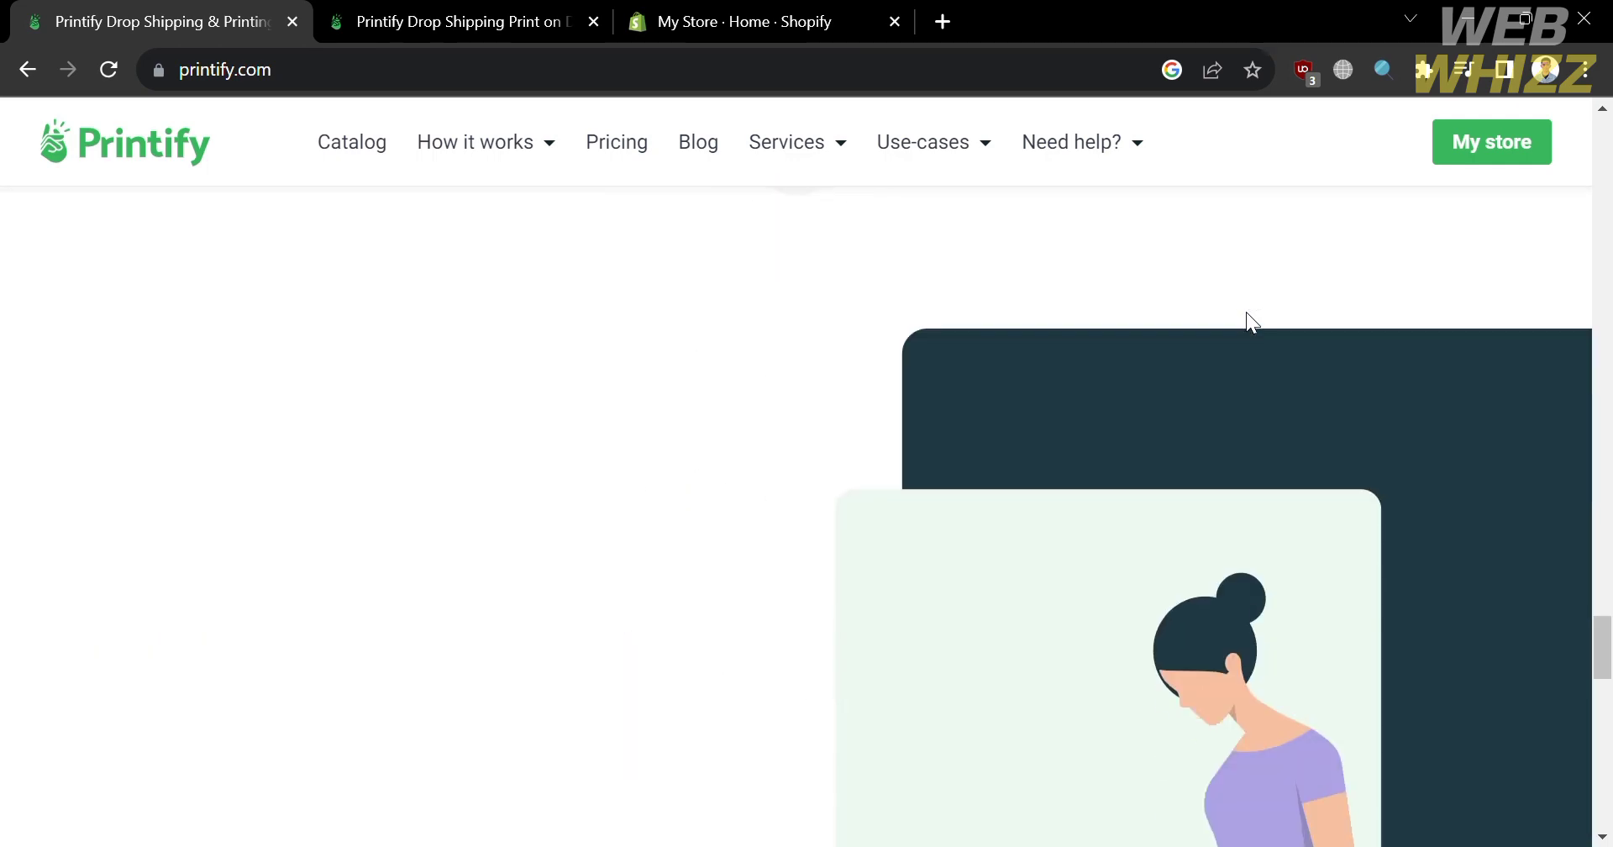
scroll(1247, 312, down, 6)
scroll(1247, 312, up, 20)
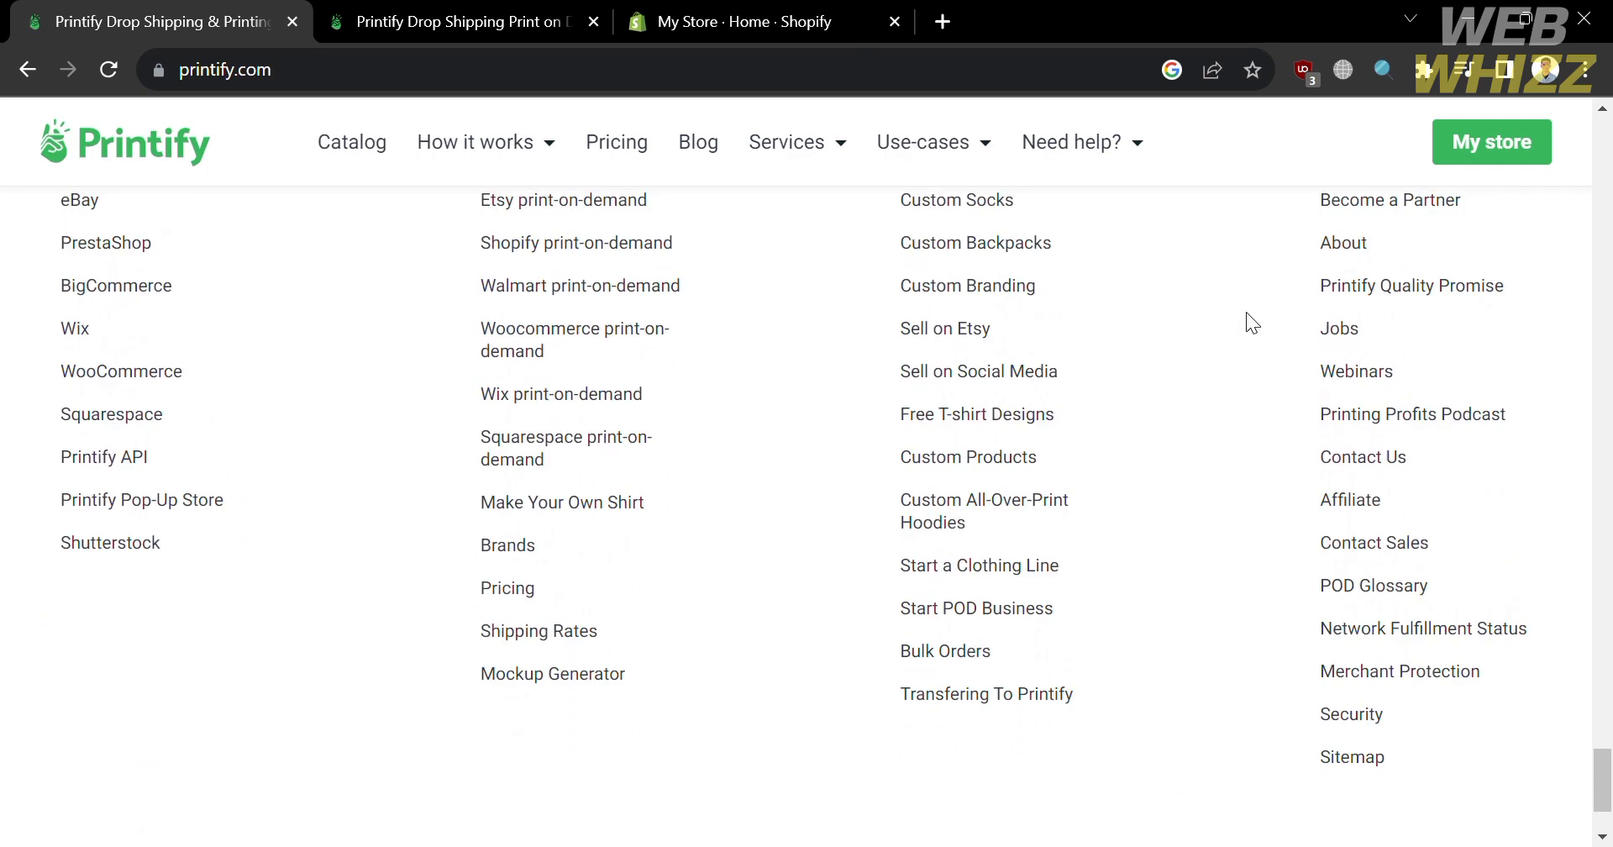
scroll(1246, 313, up, 15)
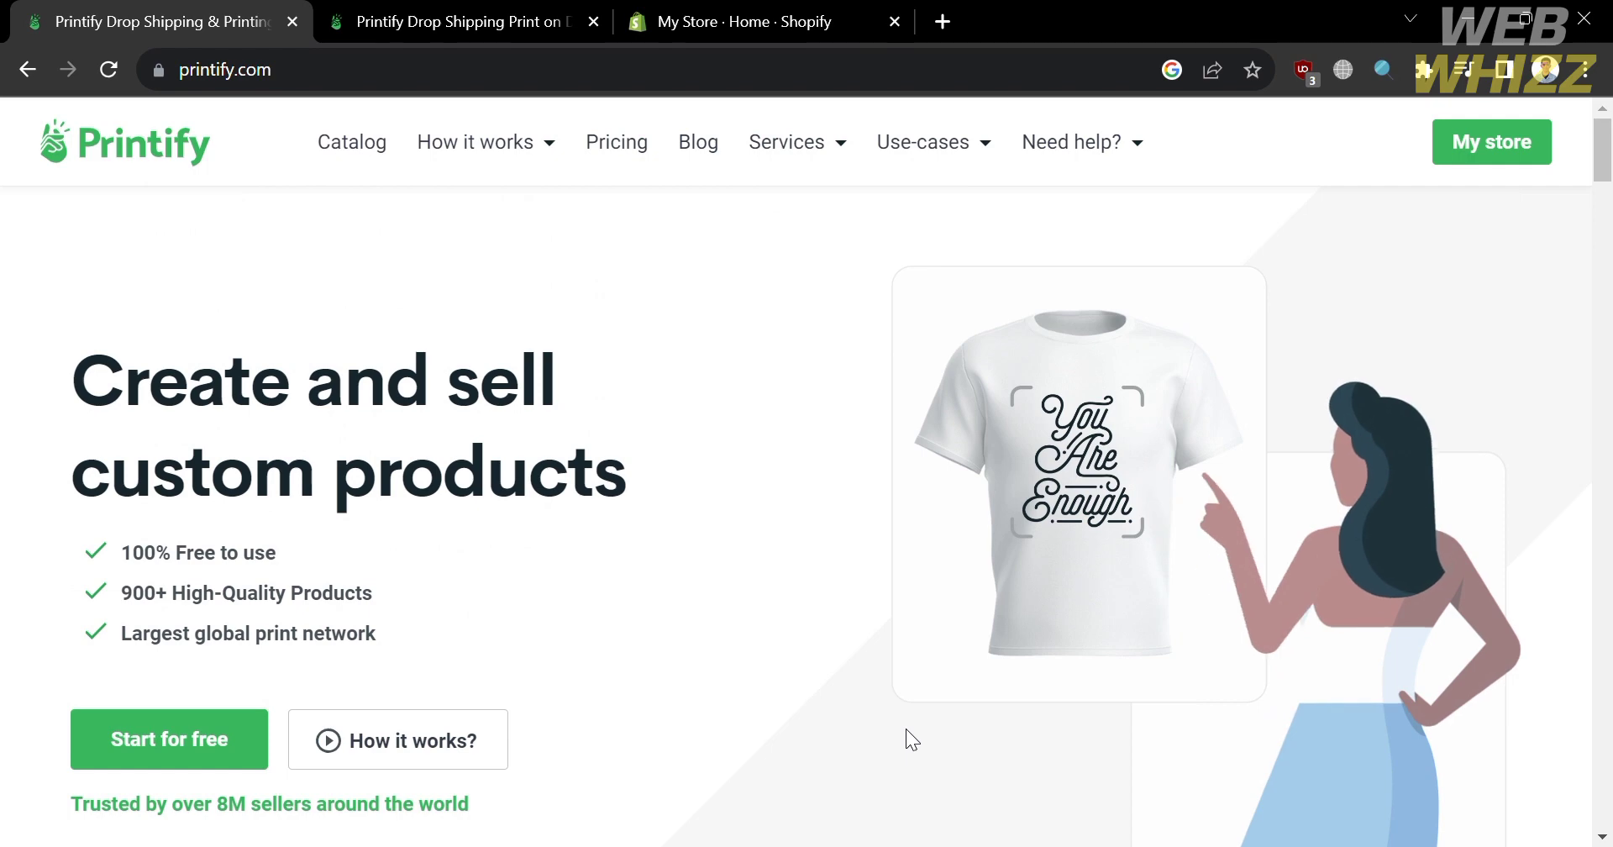
scroll(853, 526, down, 5)
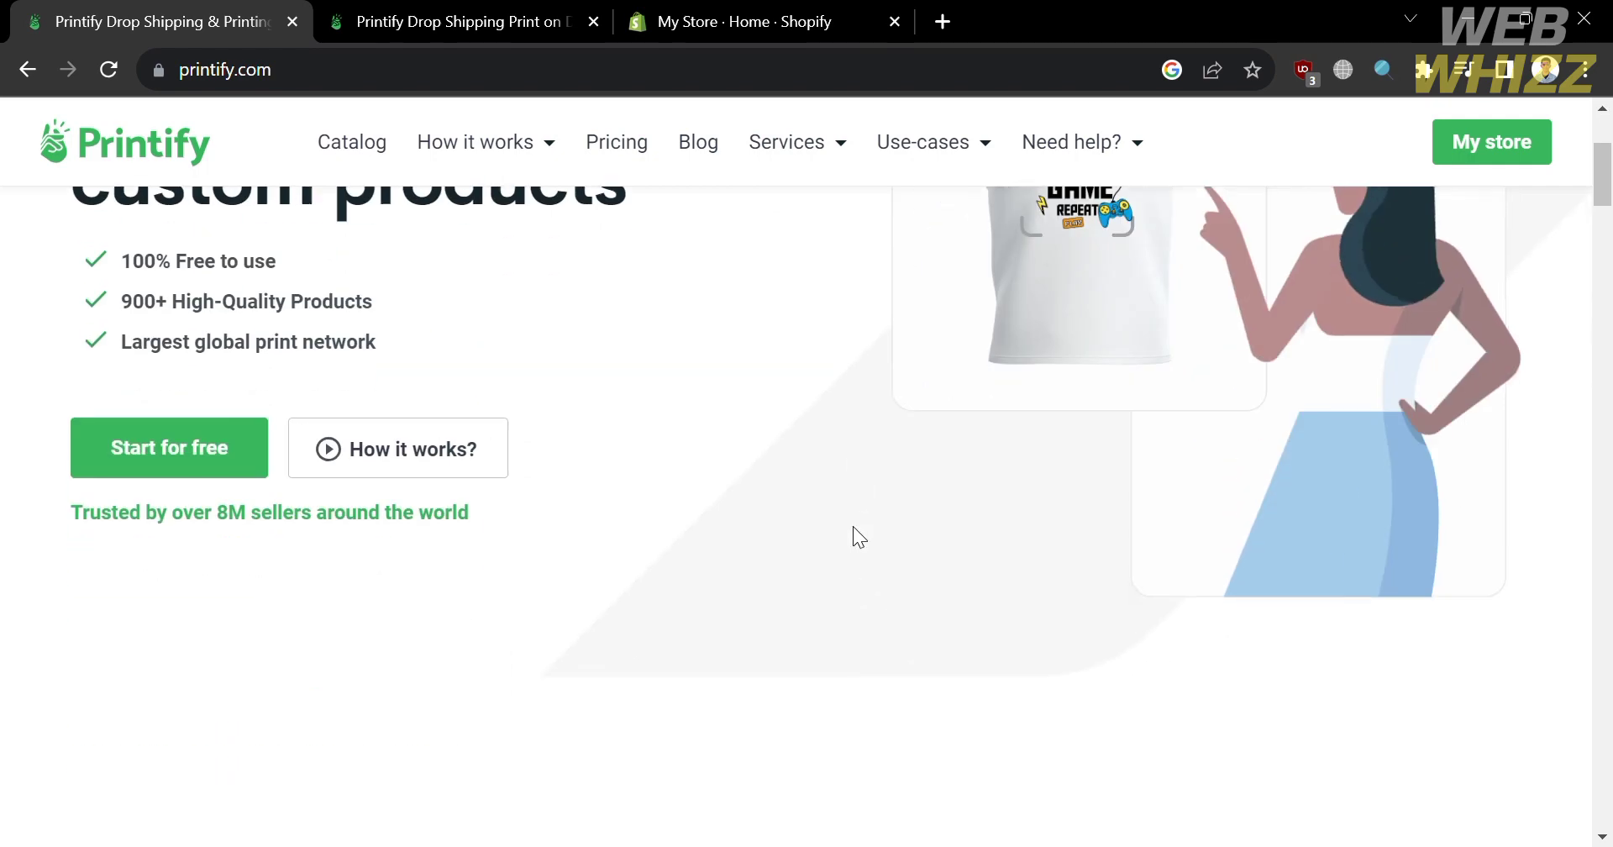
scroll(854, 526, up, 5)
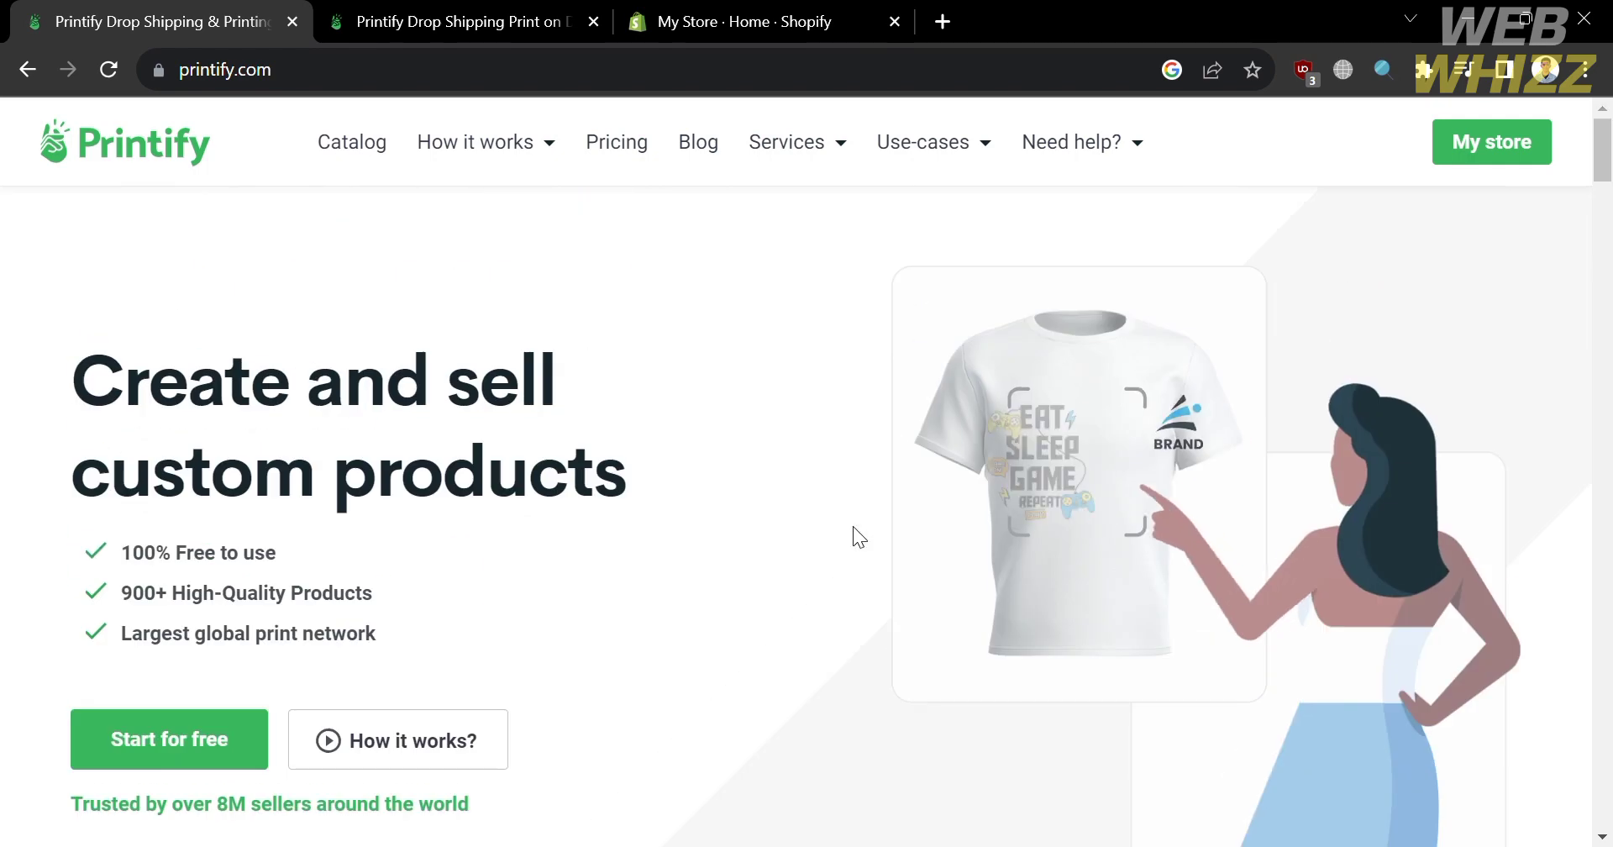
- Open Printify's pricing page and compare the Free, Premium and Enterprise plans
click(635, 139)
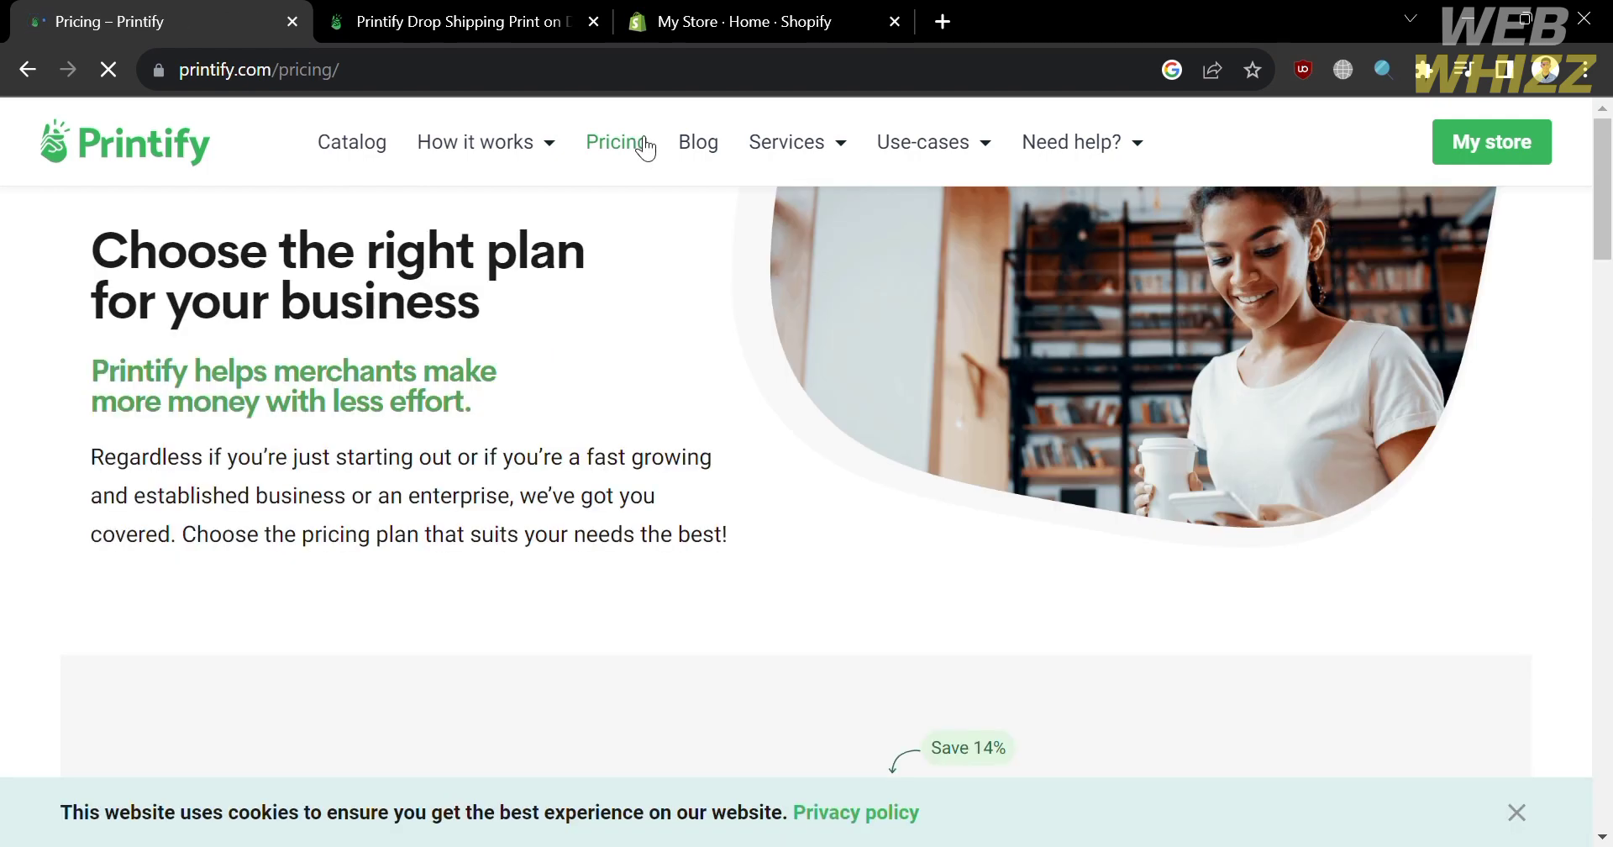
scroll(741, 497, down, 5)
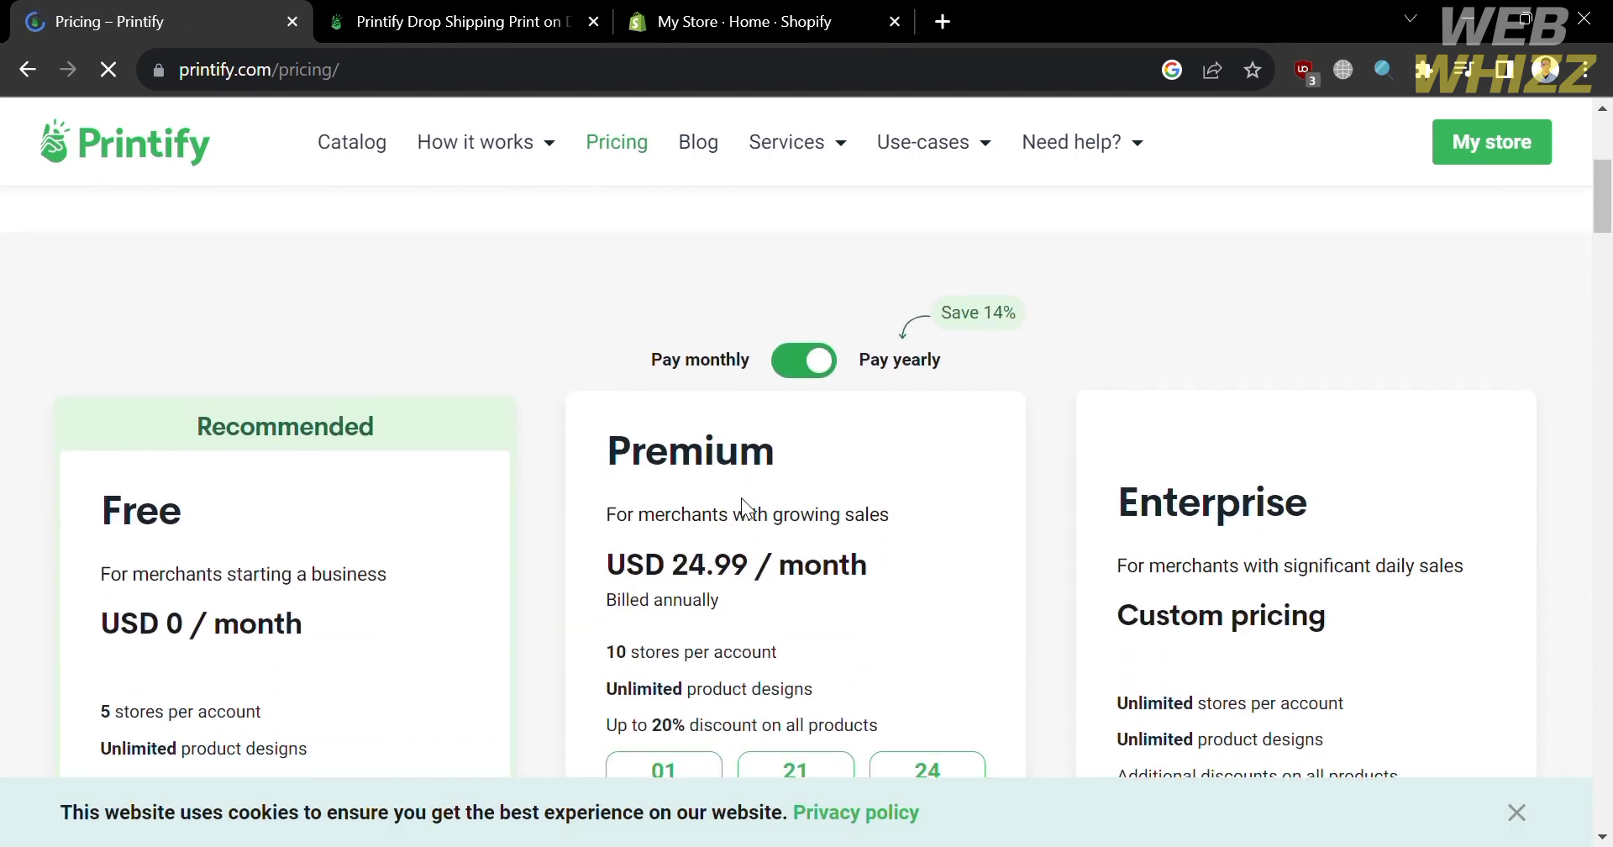
scroll(755, 511, down, 3)
scroll(755, 511, up, 1)
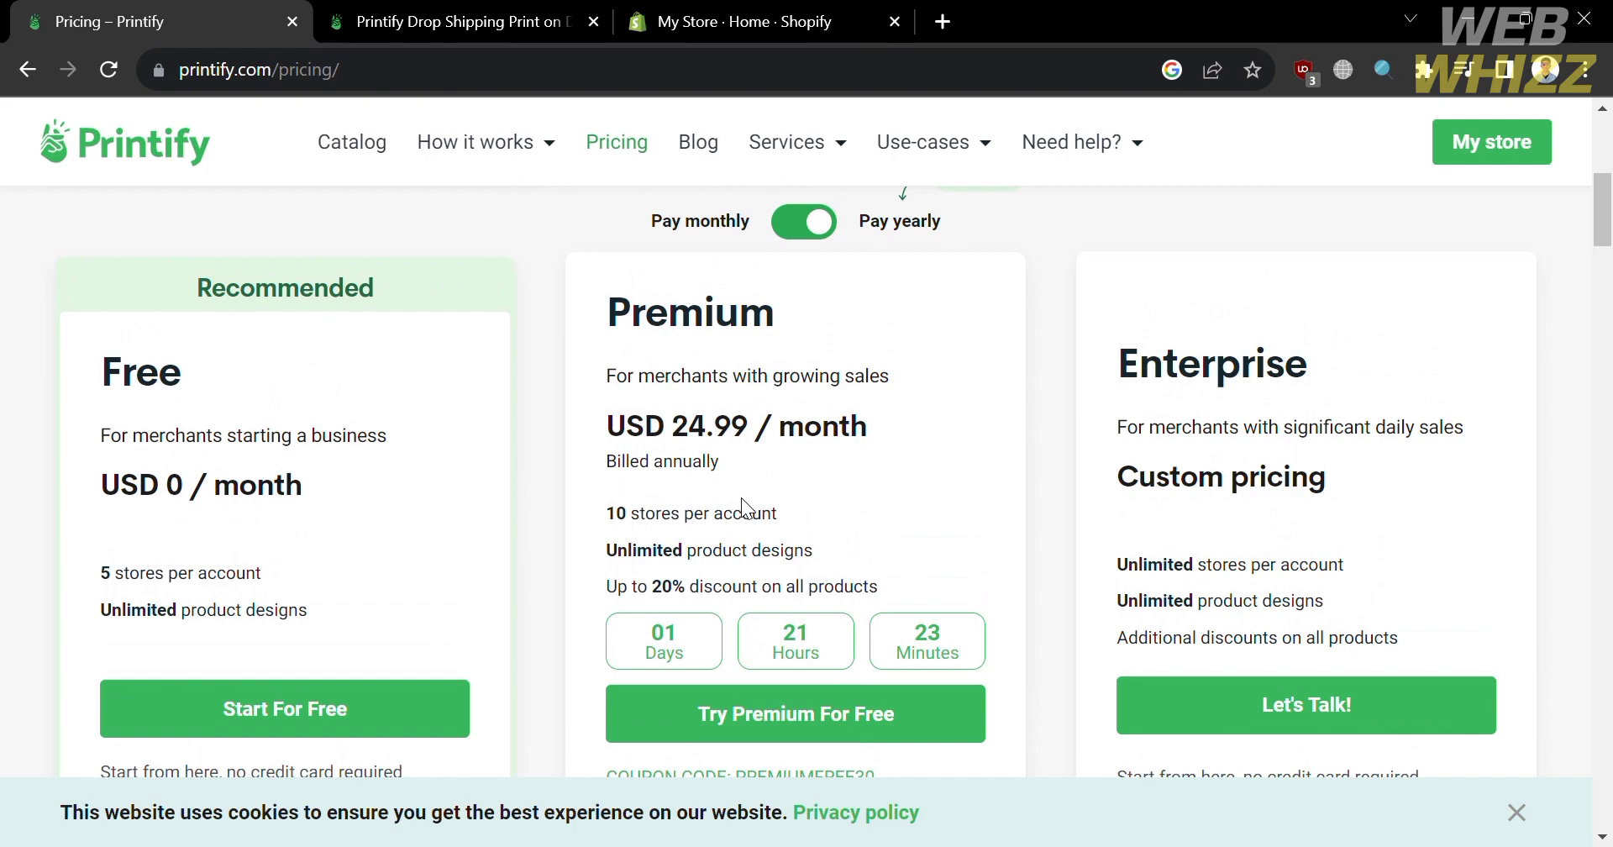
scroll(741, 497, down, 5)
scroll(741, 497, up, 7)
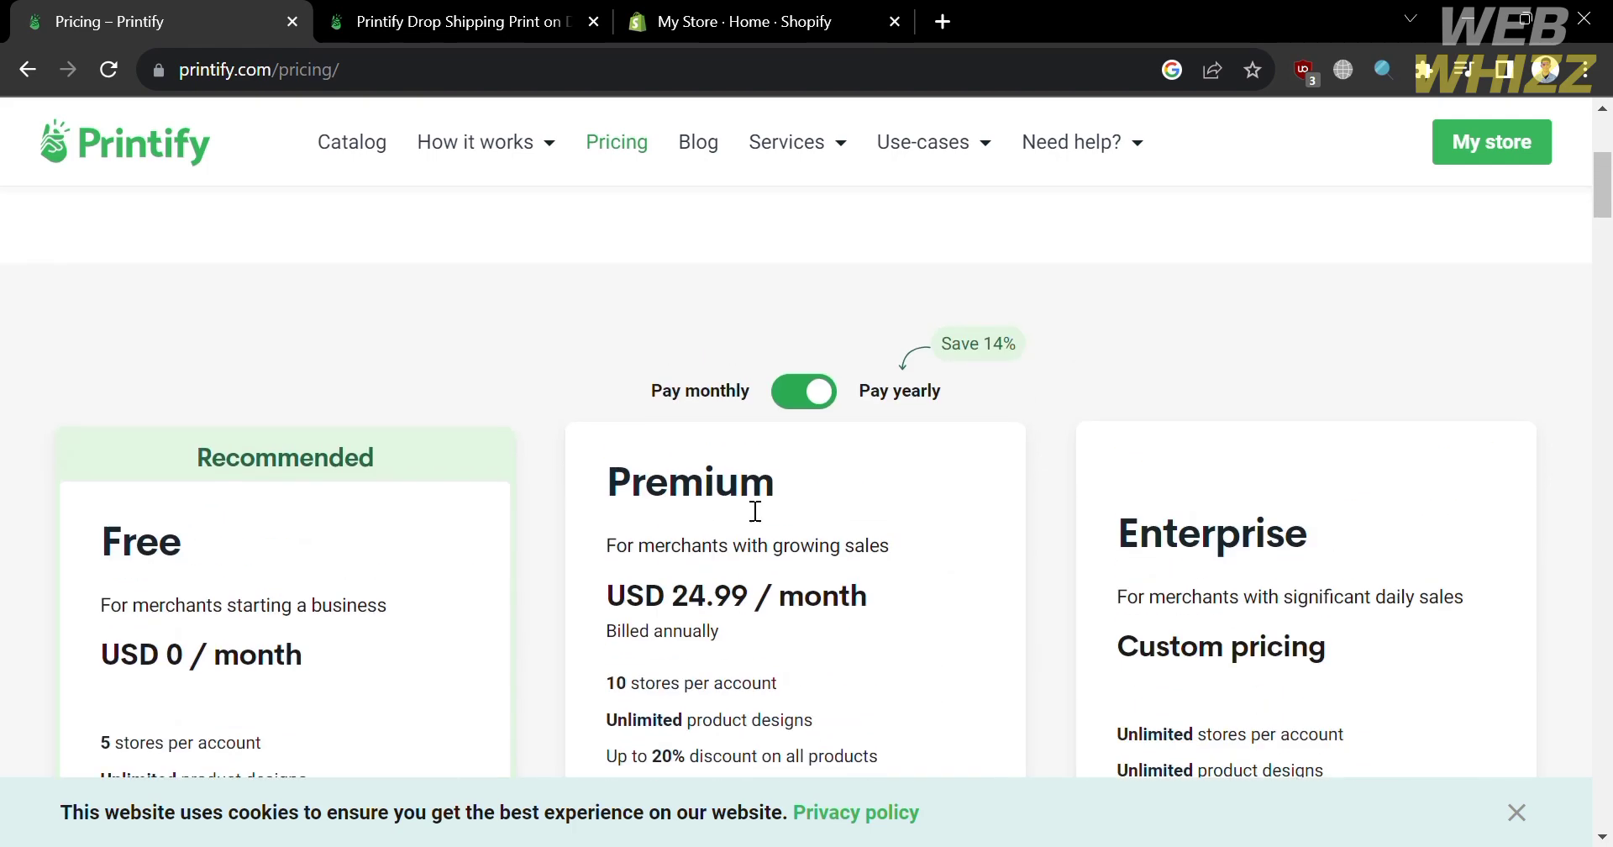
scroll(1066, 519, down, 7)
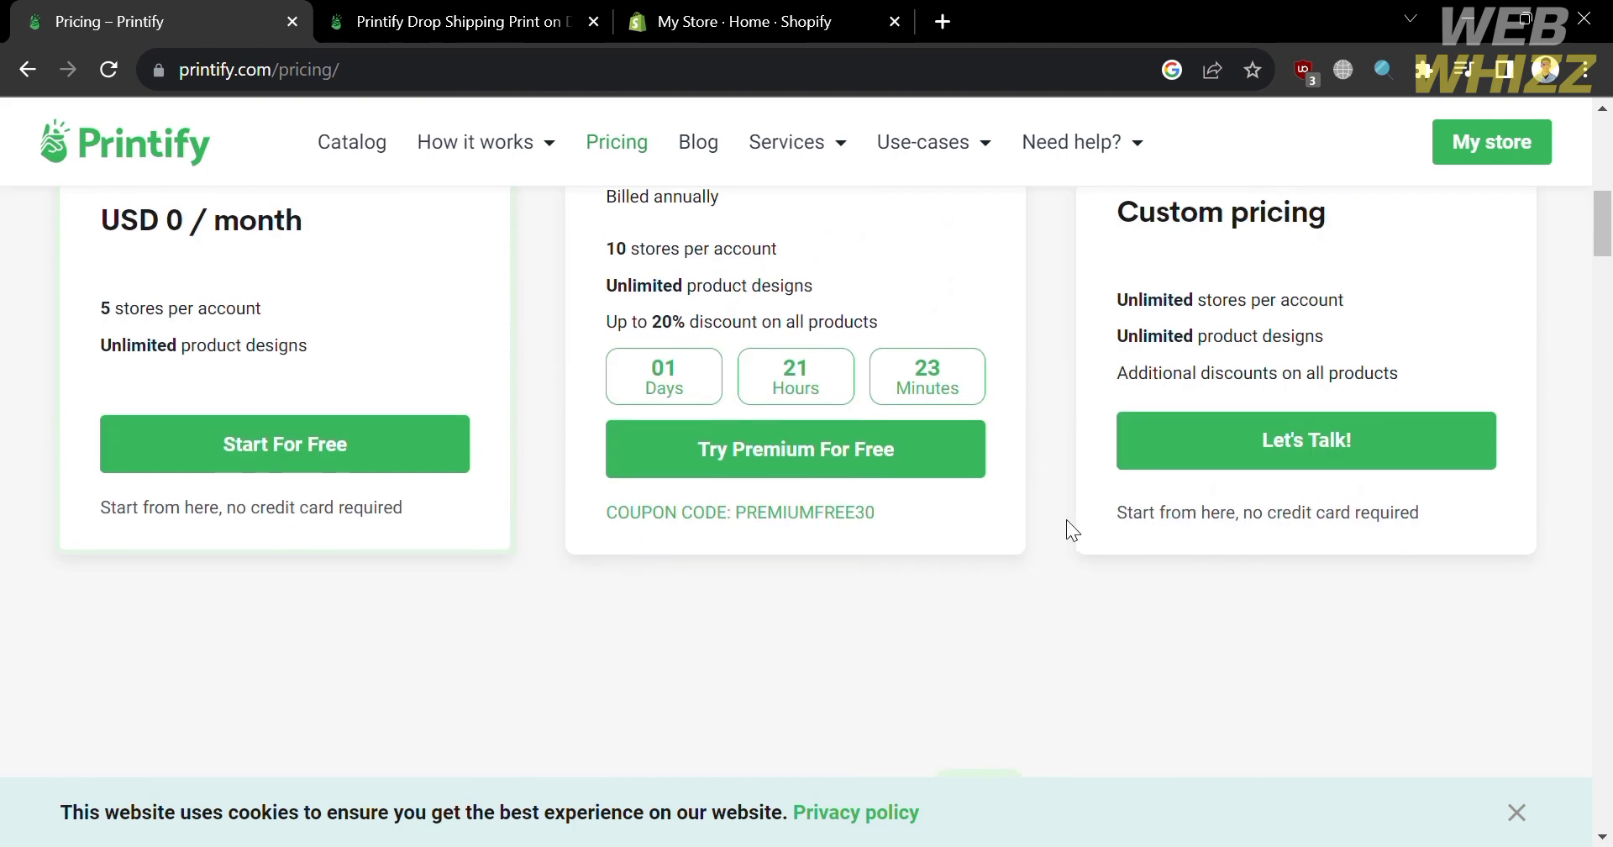
scroll(288, 443, up, 3)
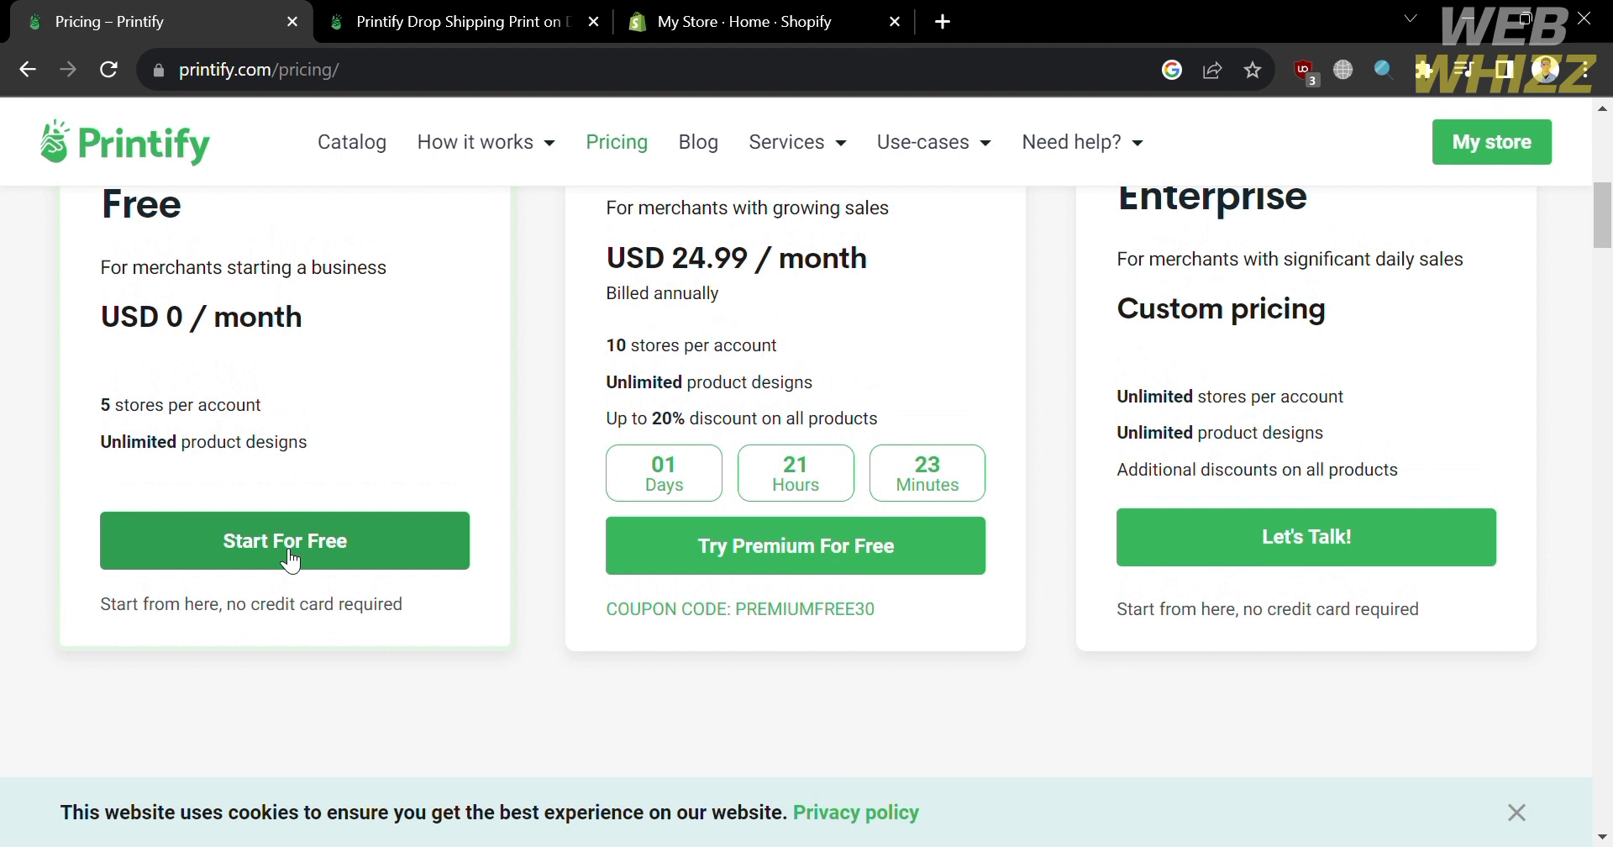
- Switch to the signed-in Printify account, open its dashboard and review the setup checklist and navigation options
click(421, 17)
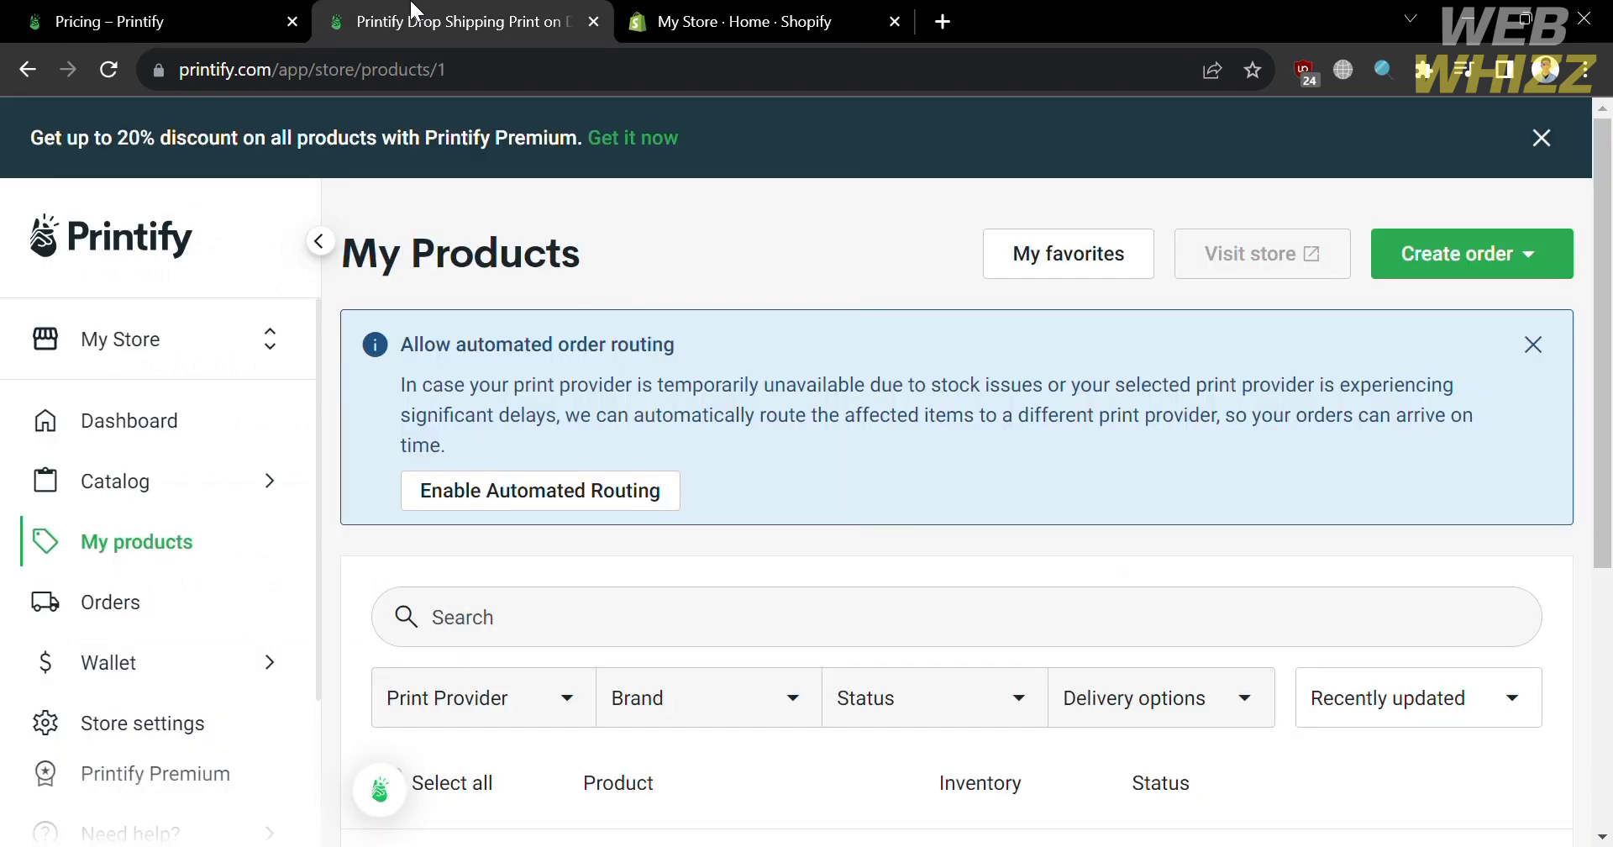
click(246, 430)
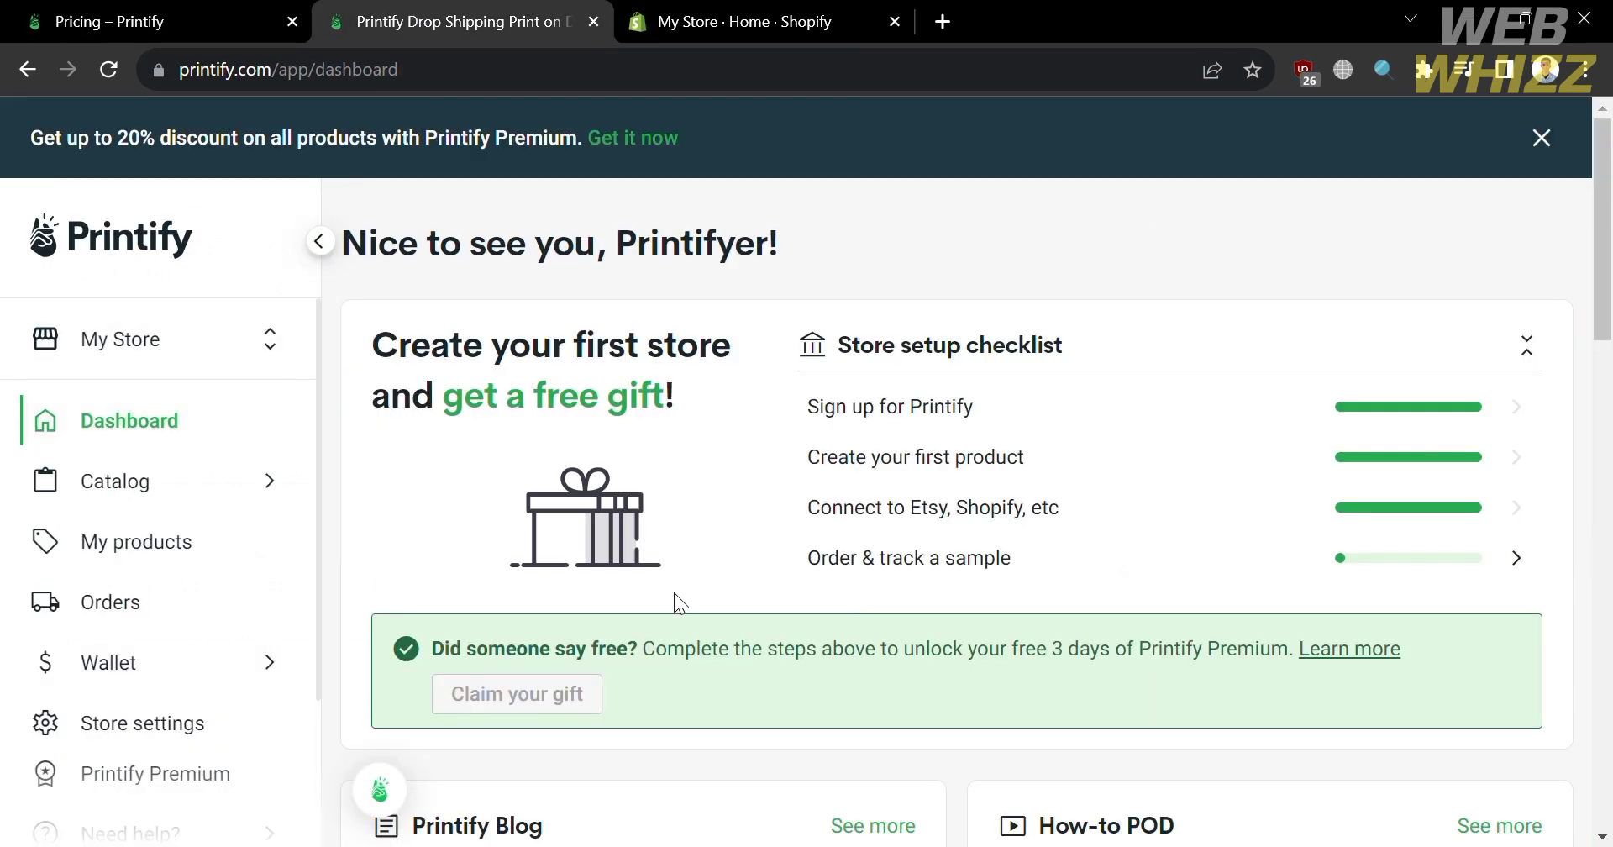
scroll(674, 592, down, 5)
scroll(673, 593, up, 5)
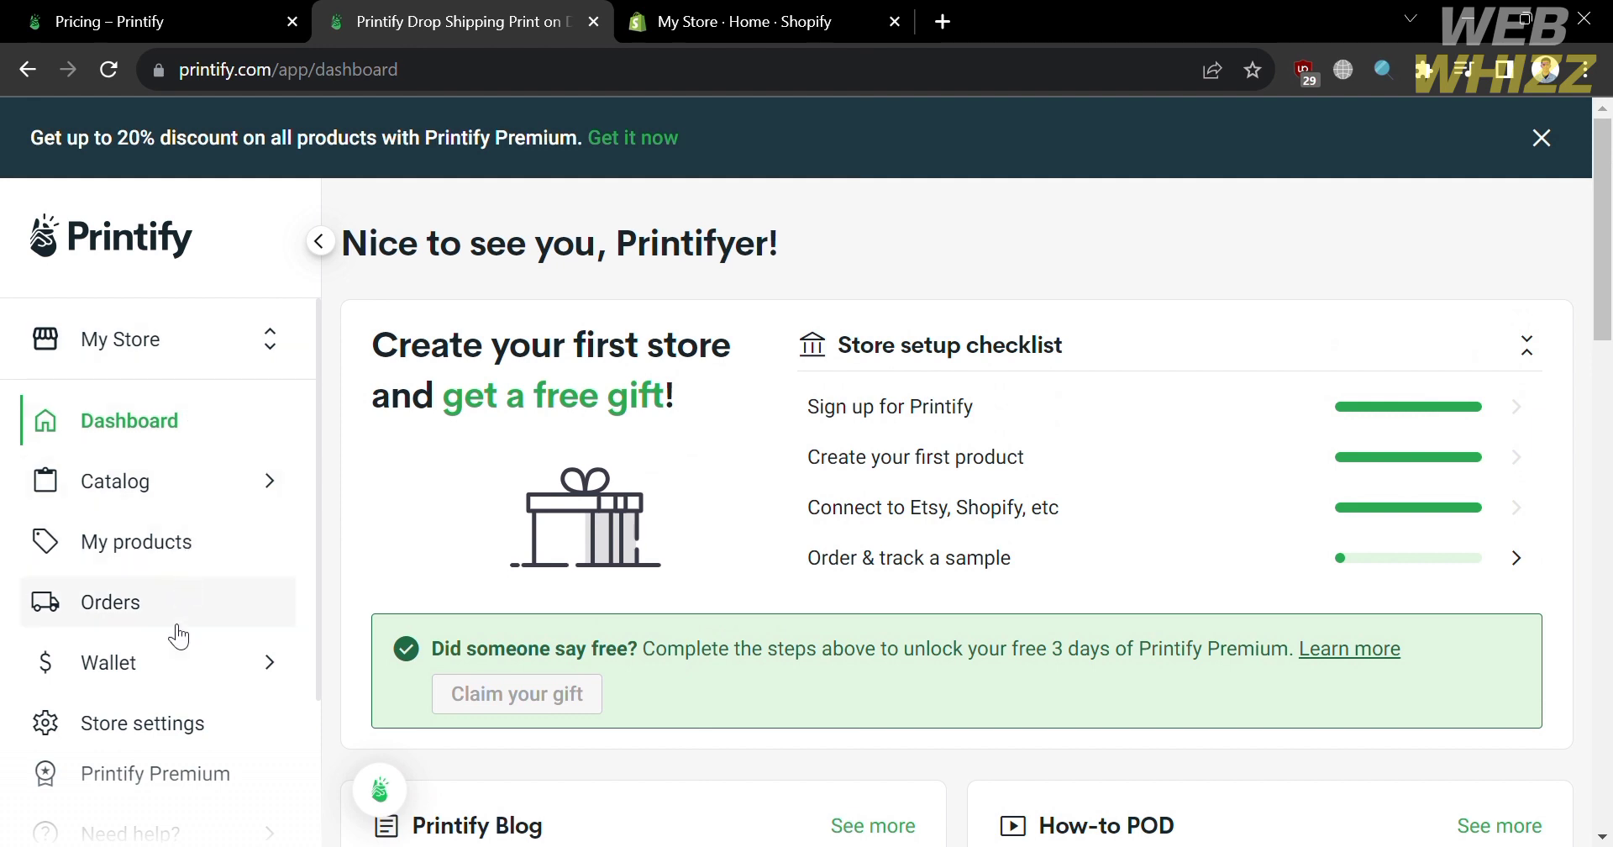
scroll(172, 693, down, 3)
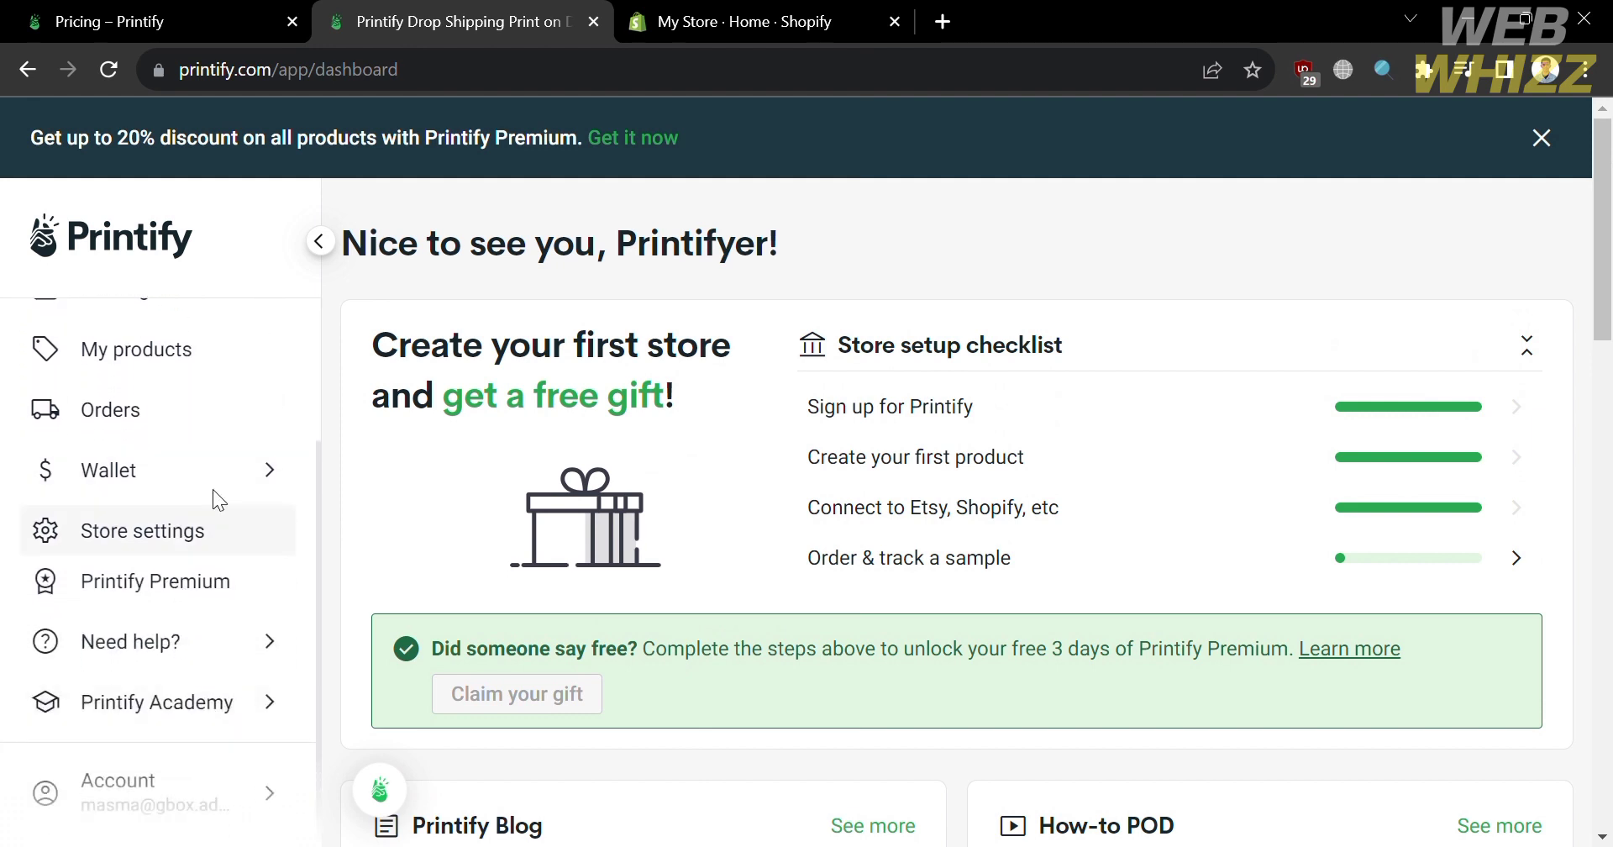
scroll(185, 713, up, 2)
scroll(187, 714, up, 1)
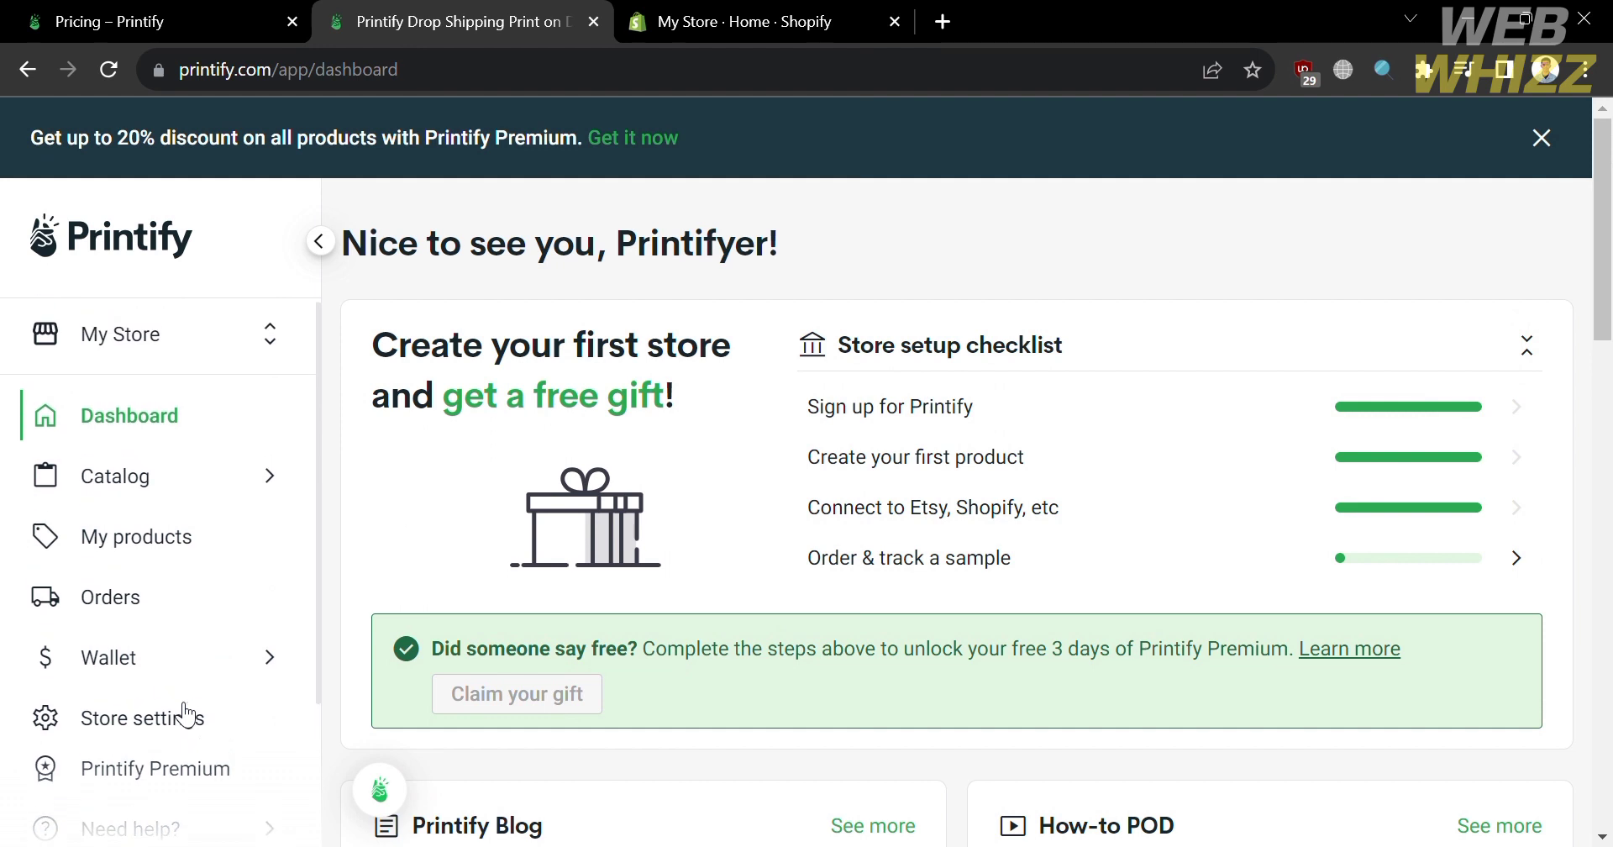
- Start adding a new store in Printify, review the available sales channels and choose Shopify
click(246, 363)
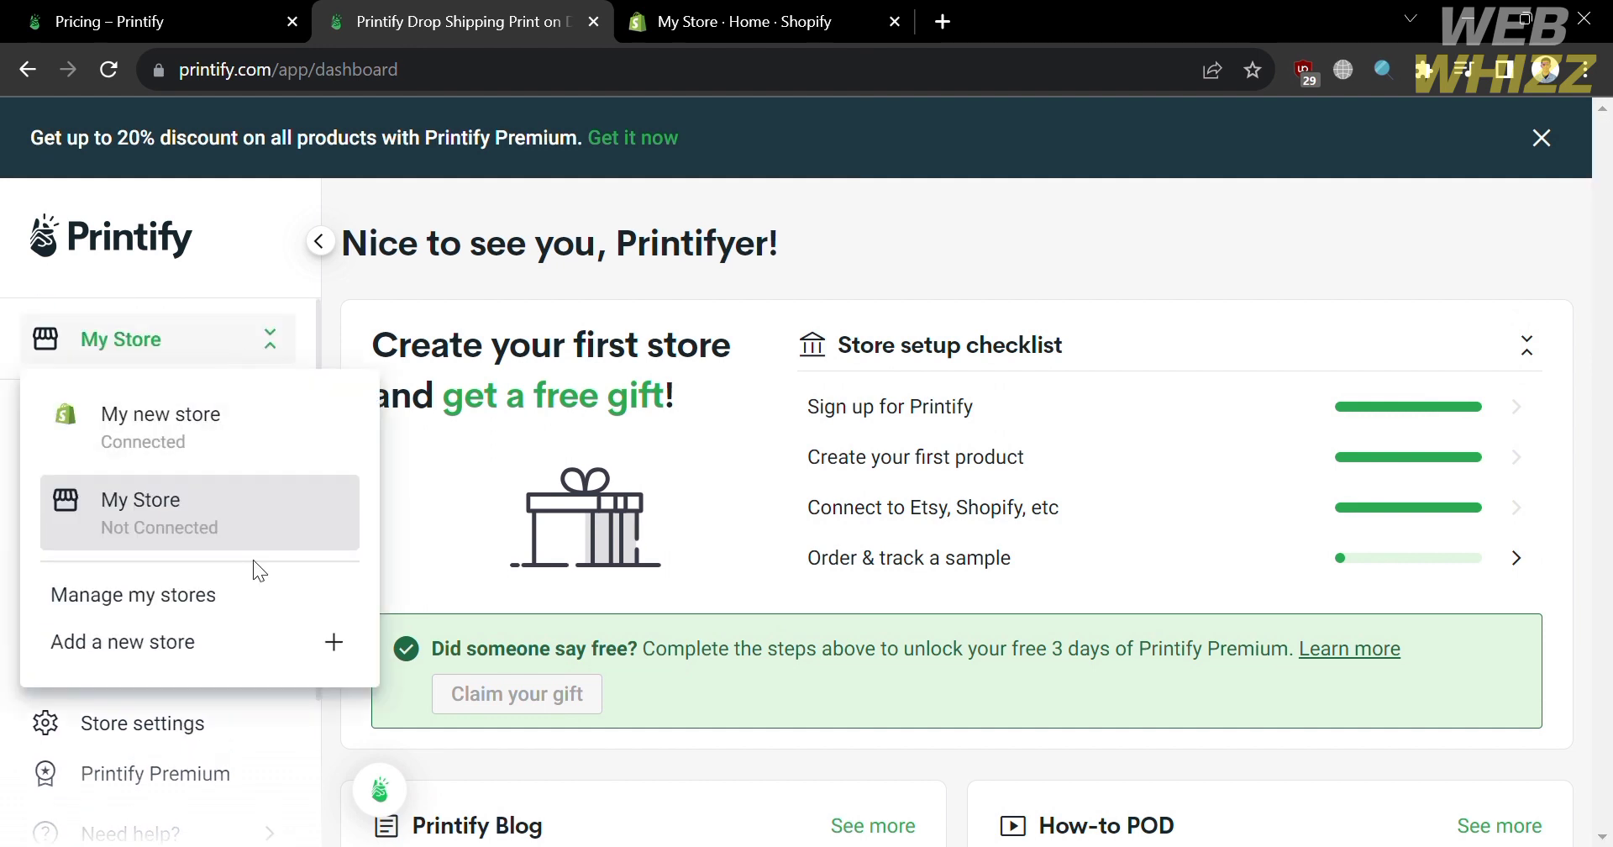
click(334, 644)
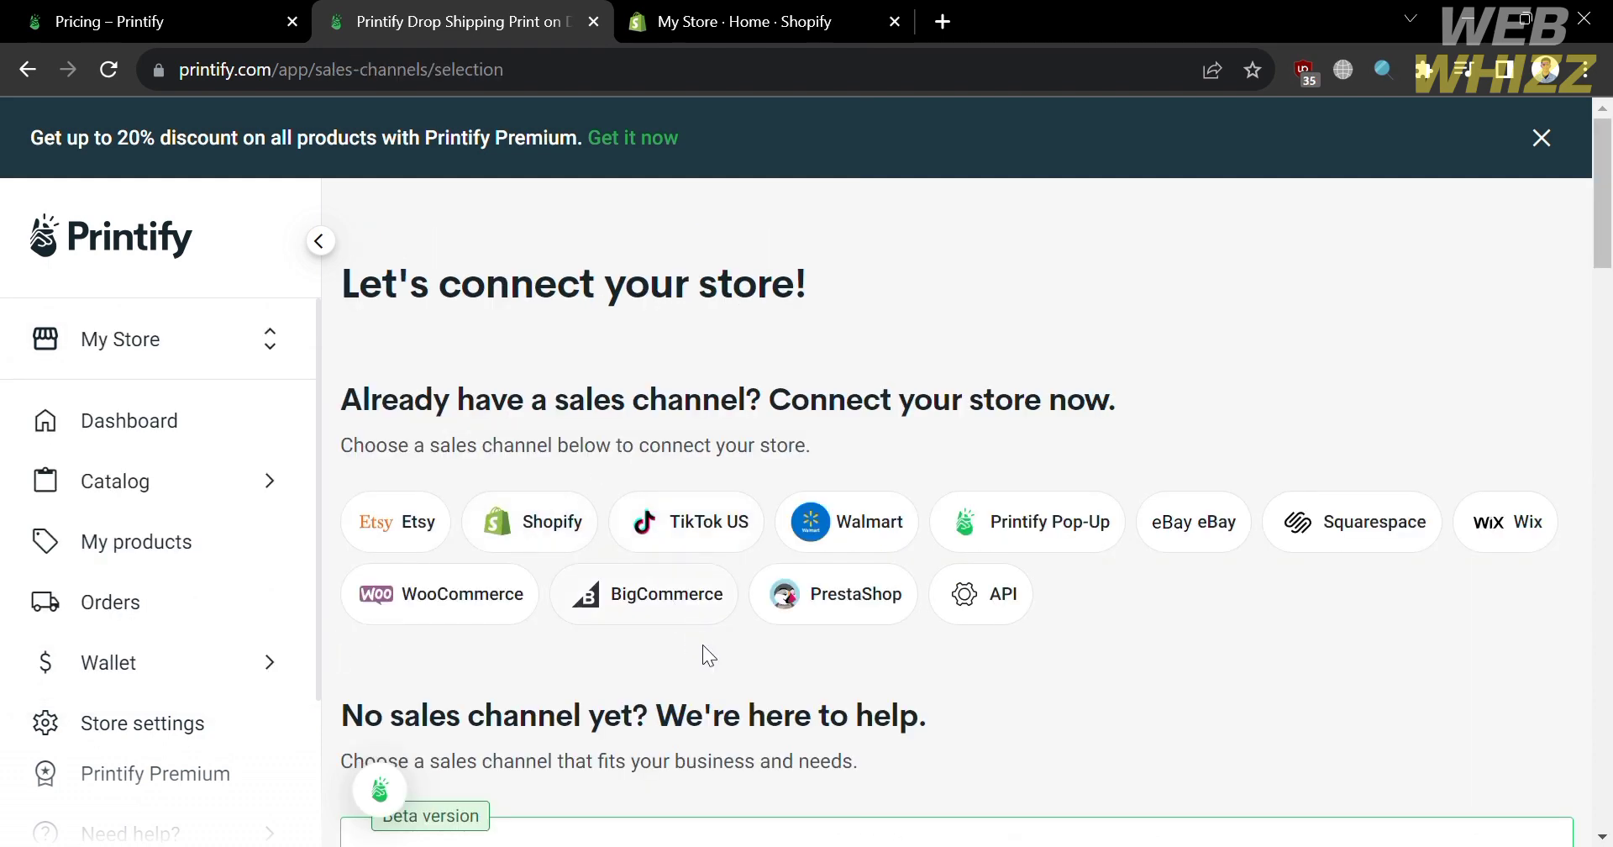
scroll(1087, 676, down, 5)
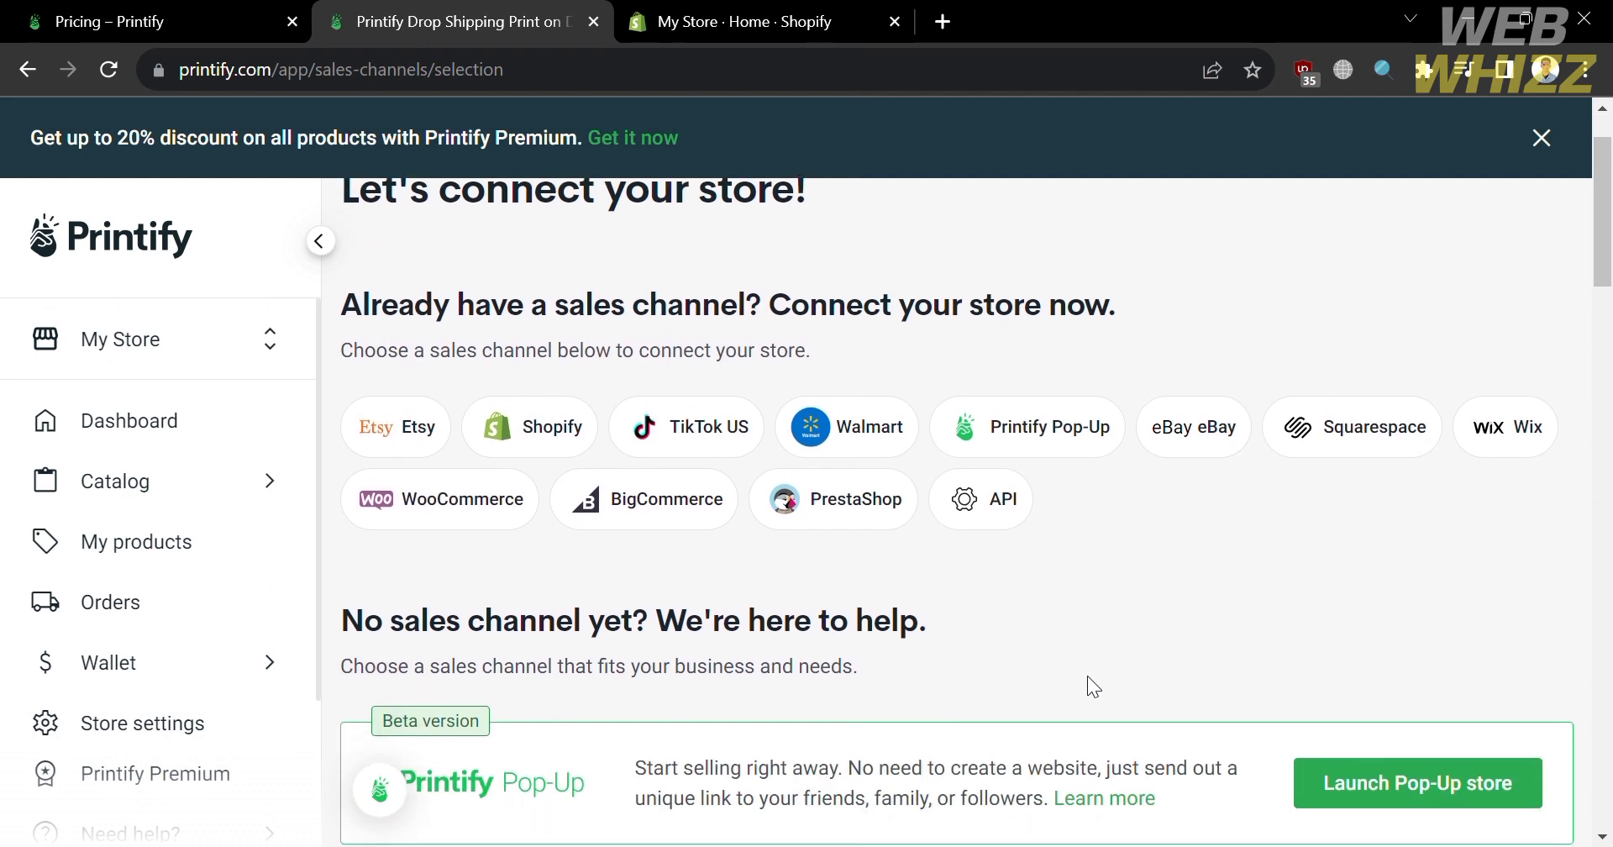
scroll(1092, 680, down, 2)
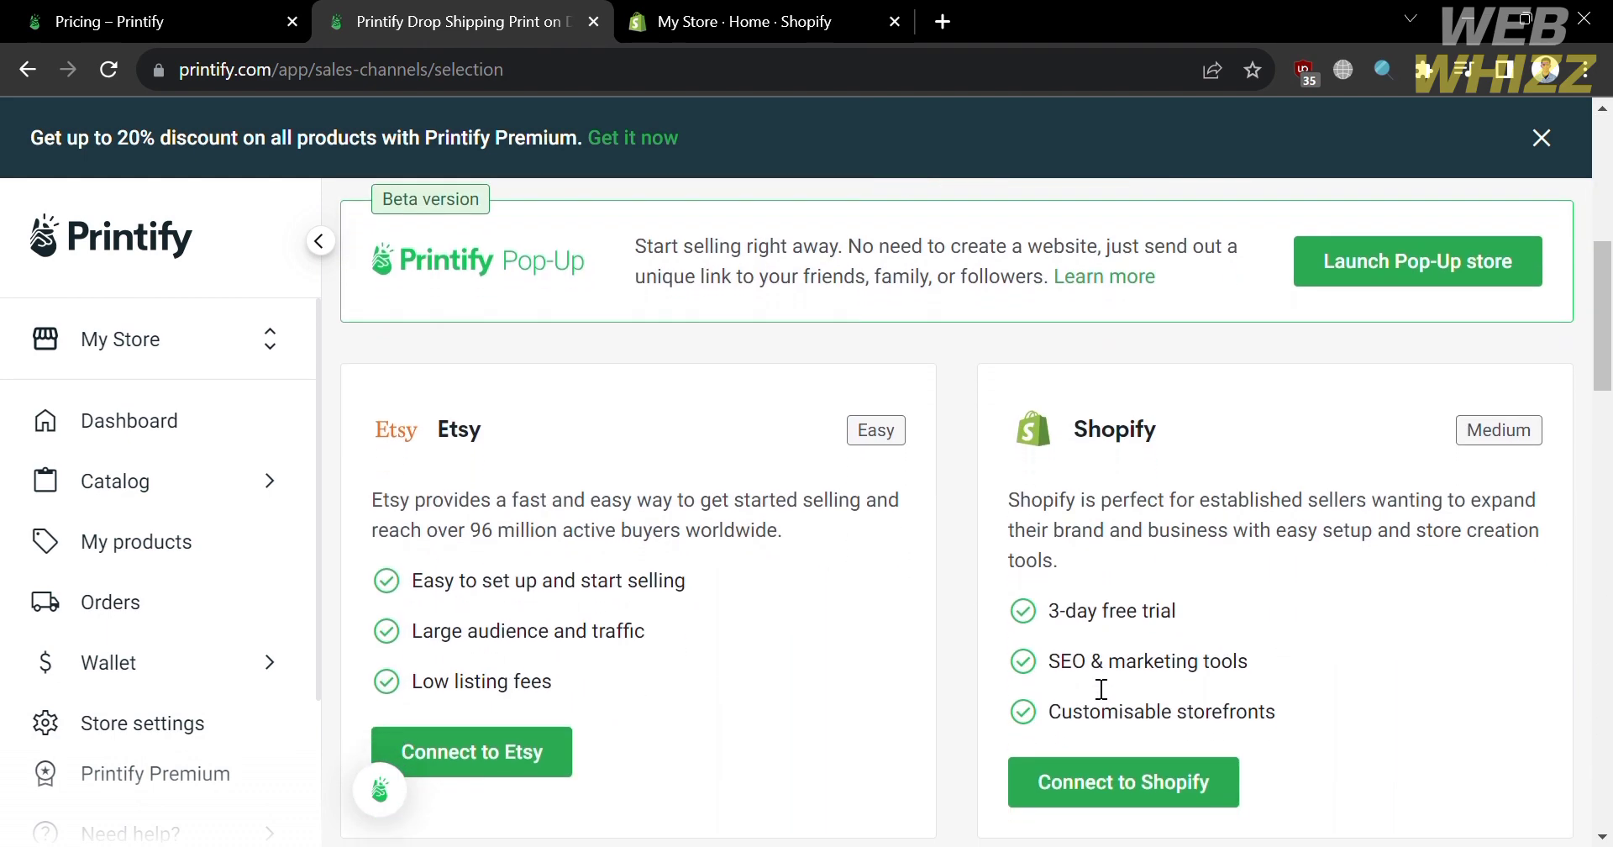
scroll(1099, 685, up, 7)
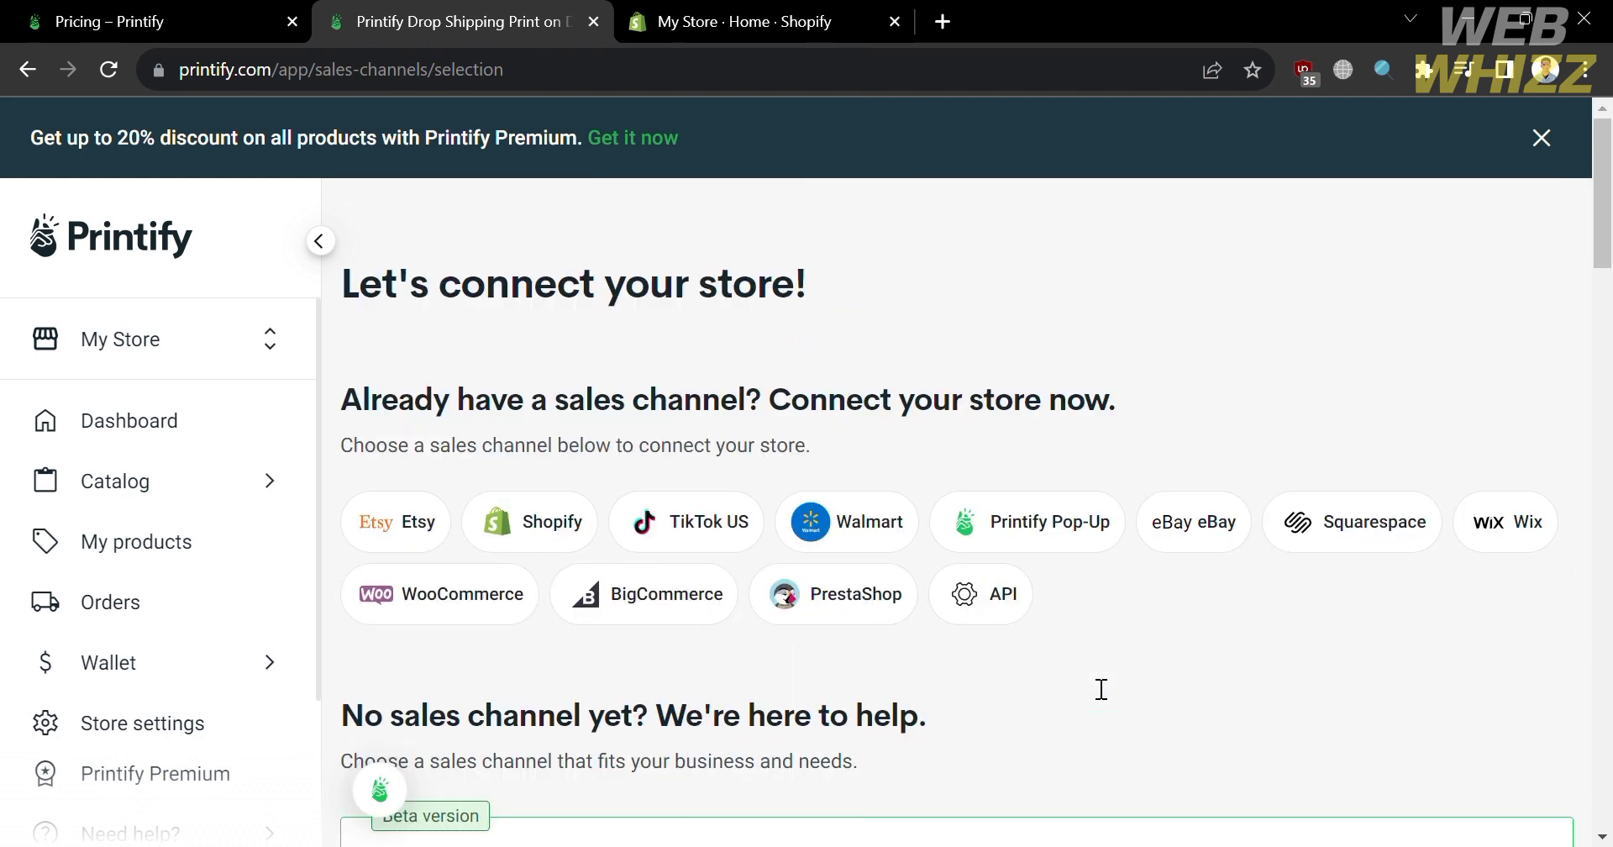
click(563, 514)
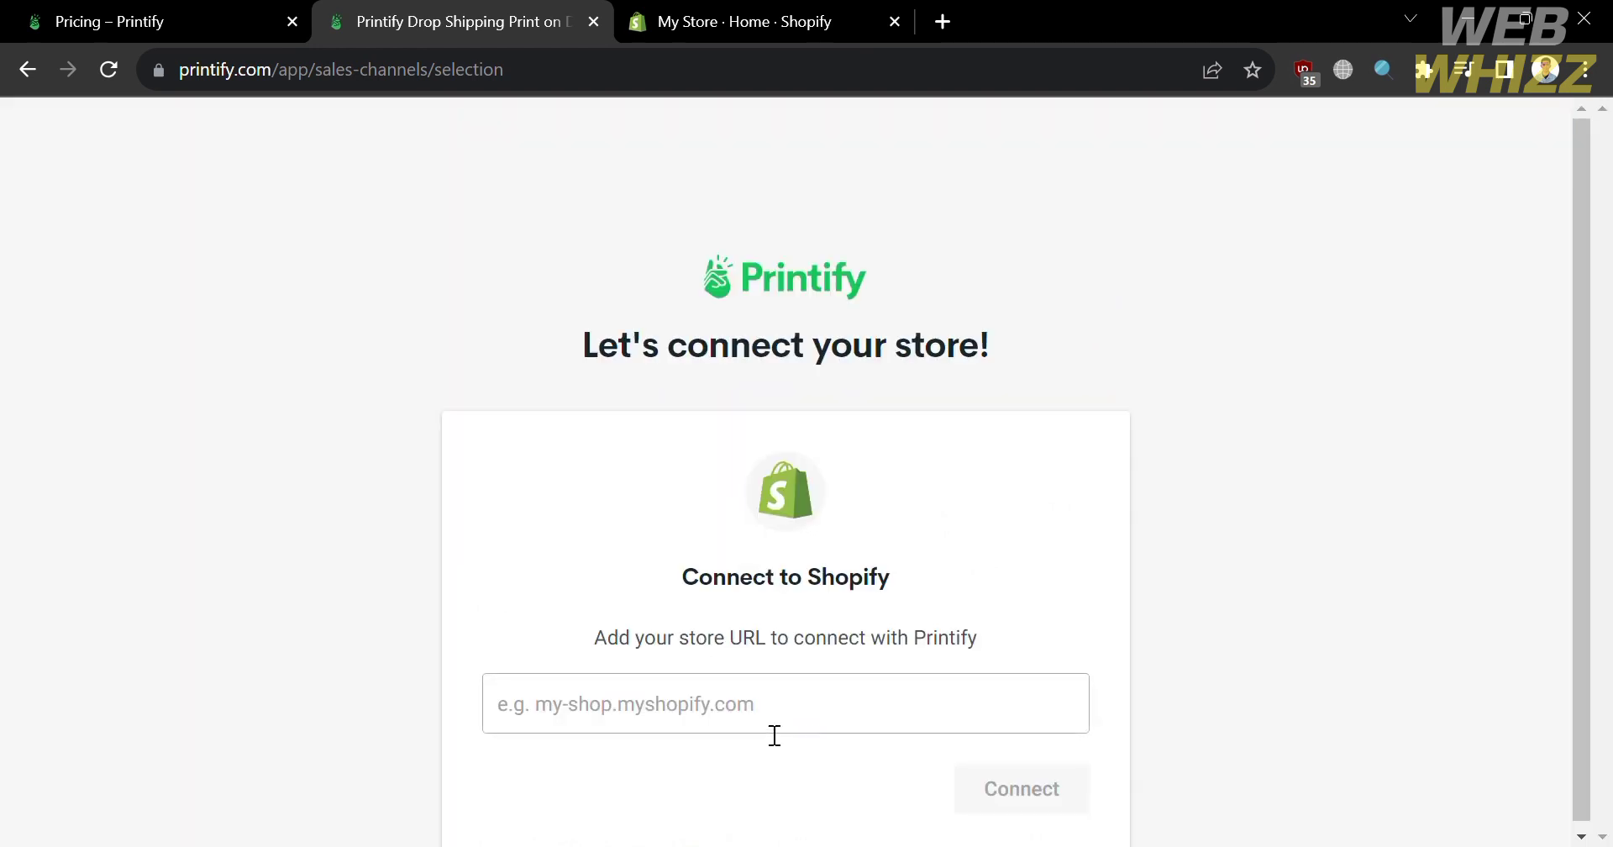
- Switch to the Shopify admin, view the online store and copy its myshopify.com web address
click(794, 10)
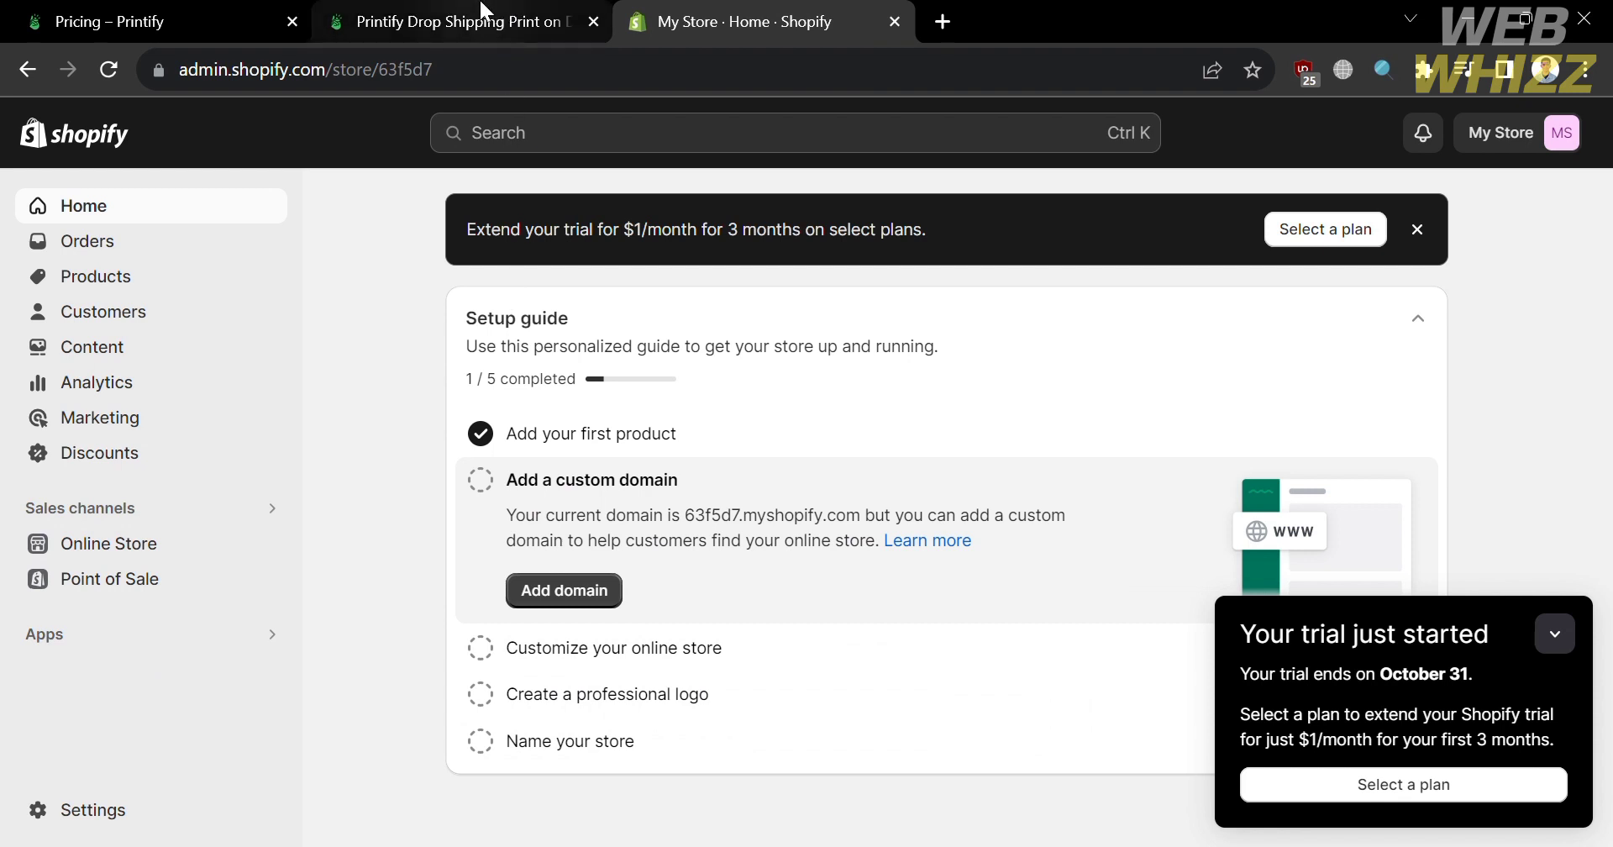
mouse_move(169, 551)
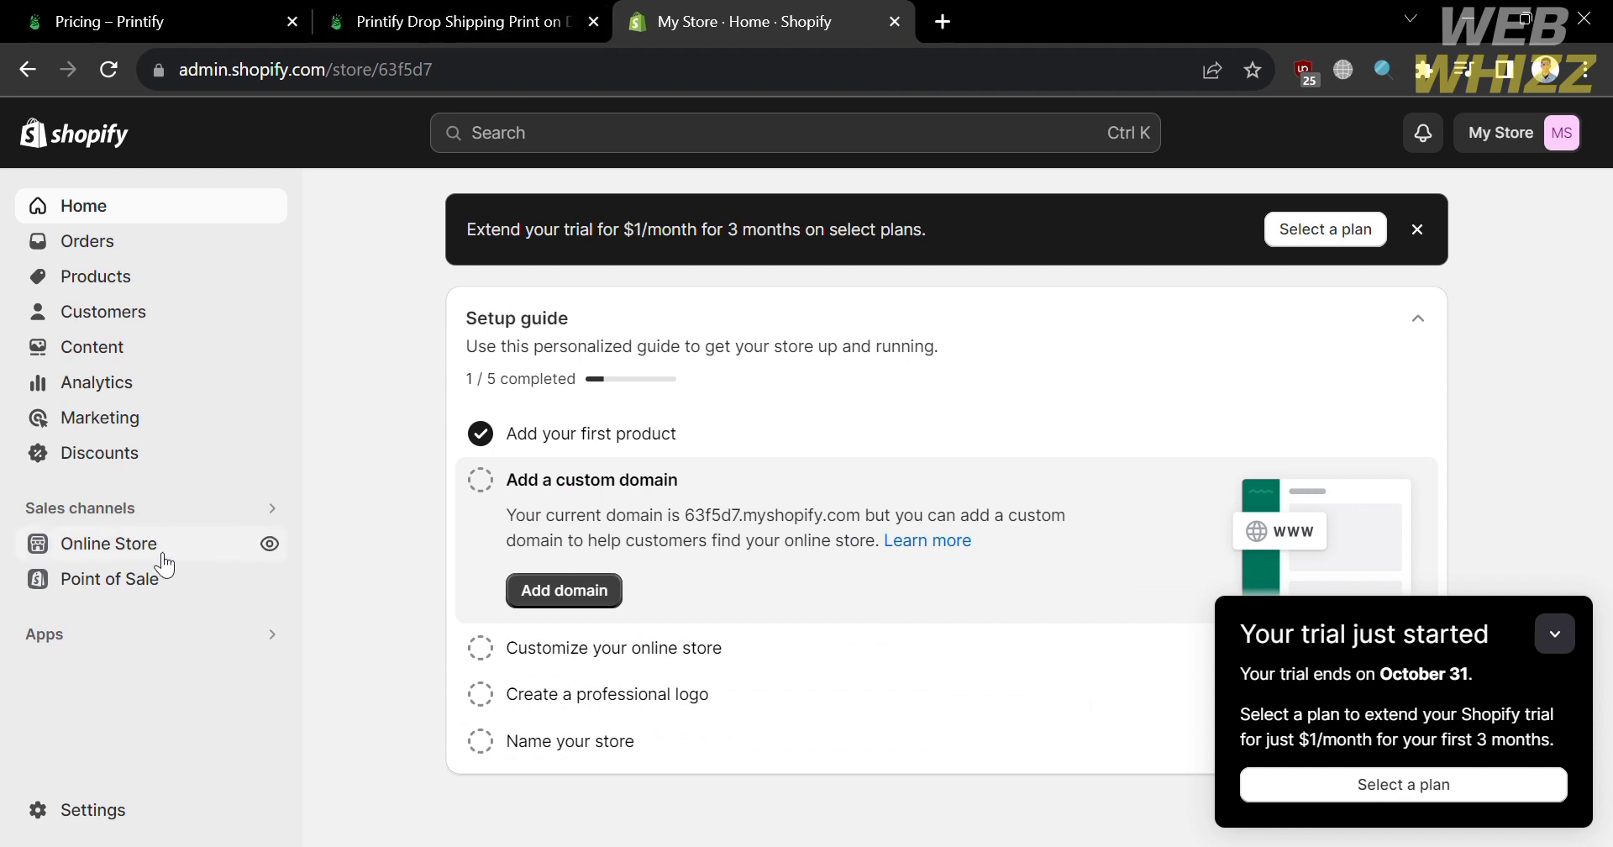
click(276, 546)
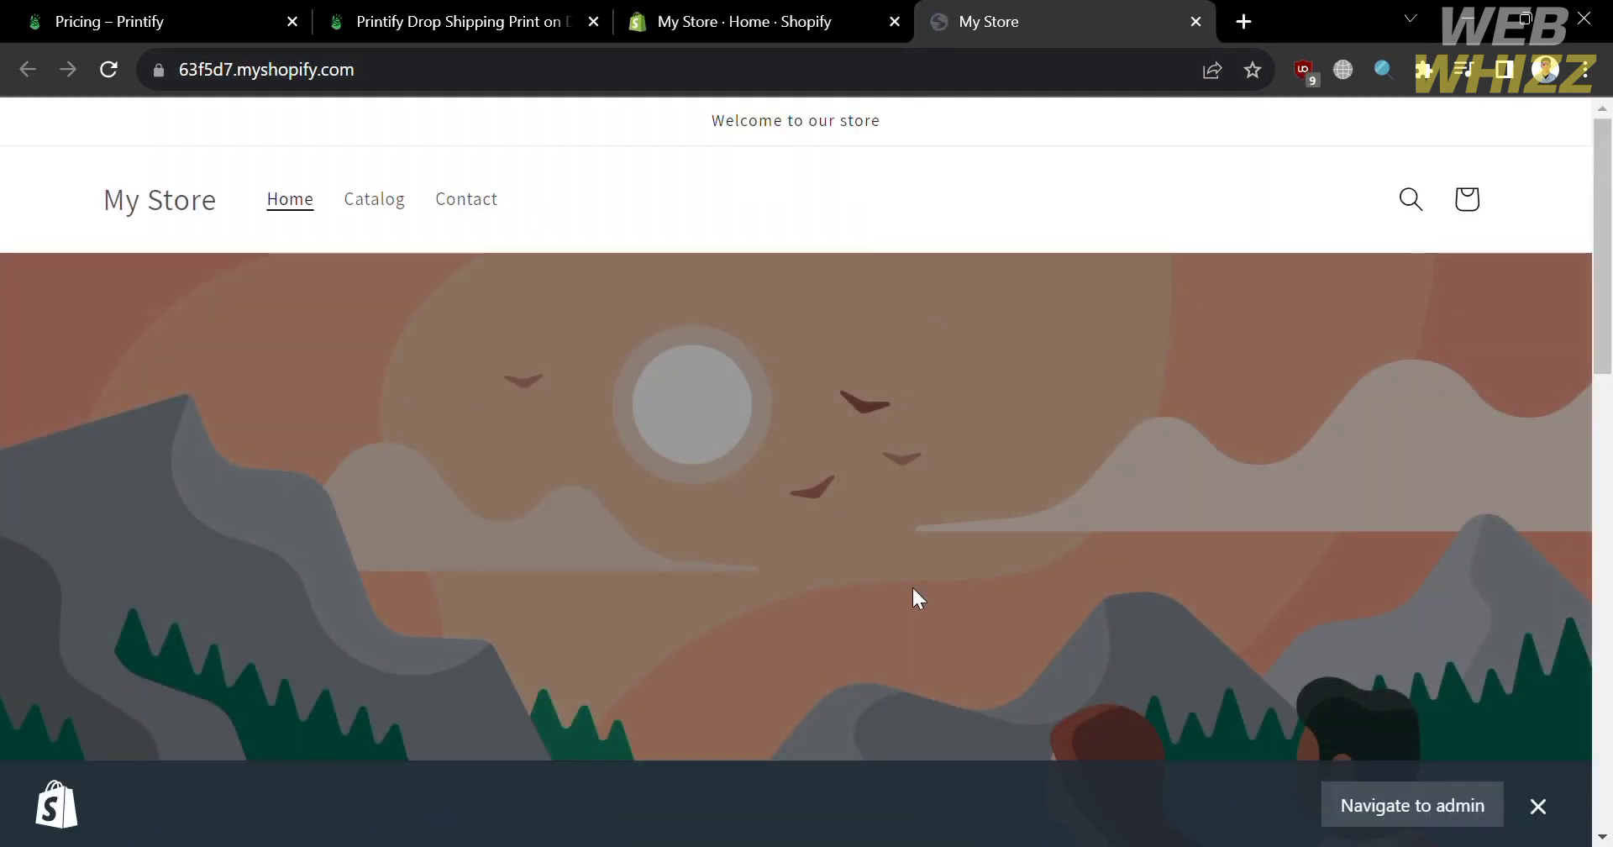
click(767, 84)
key(ctrl+c)
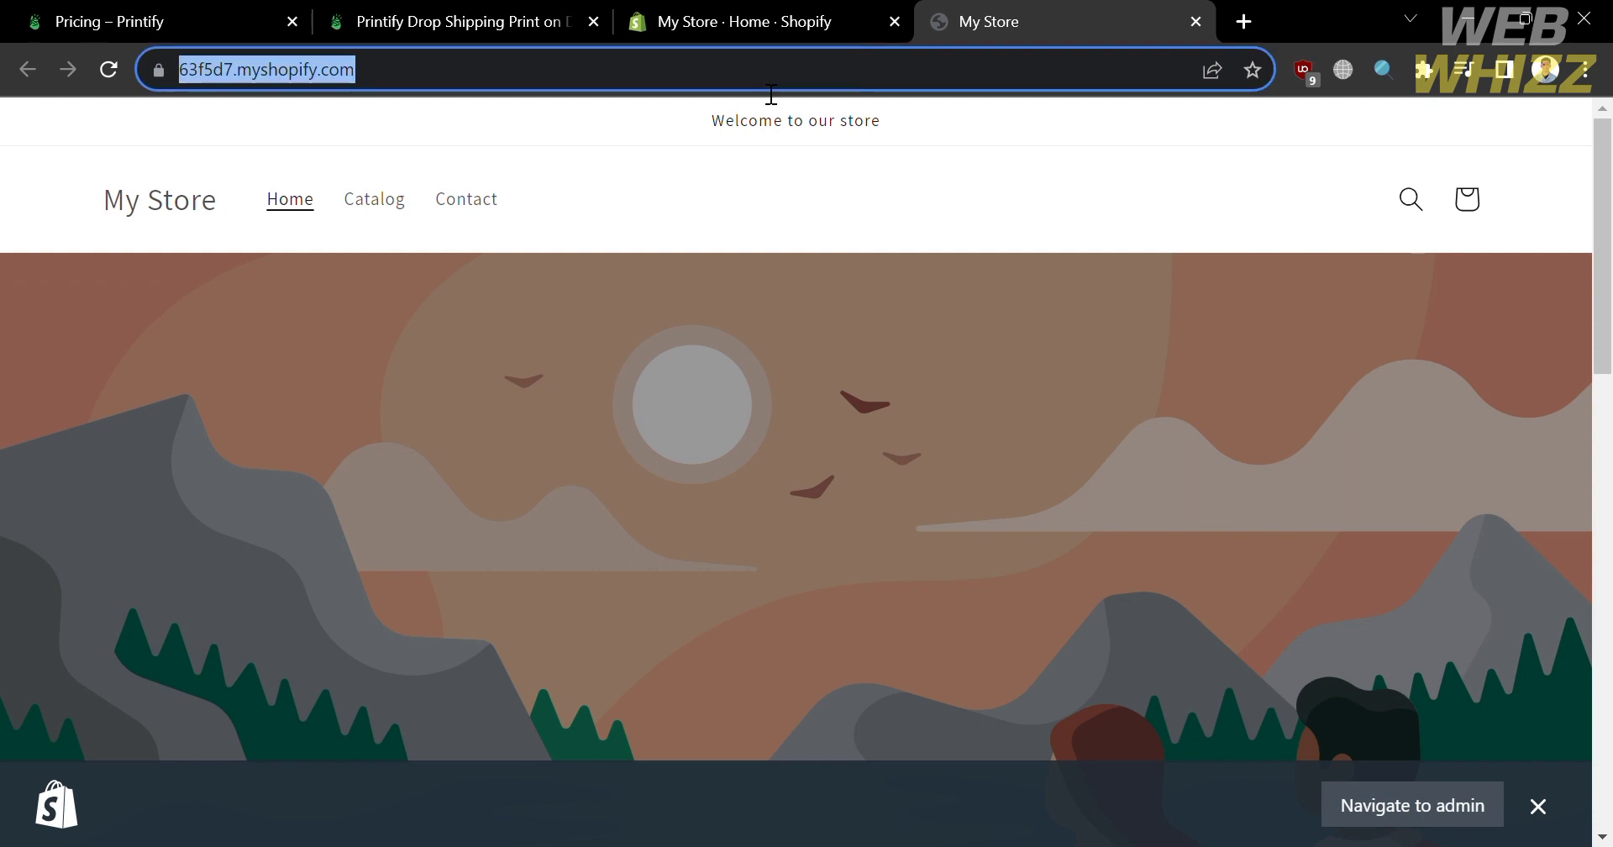
click(963, 181)
click(748, 17)
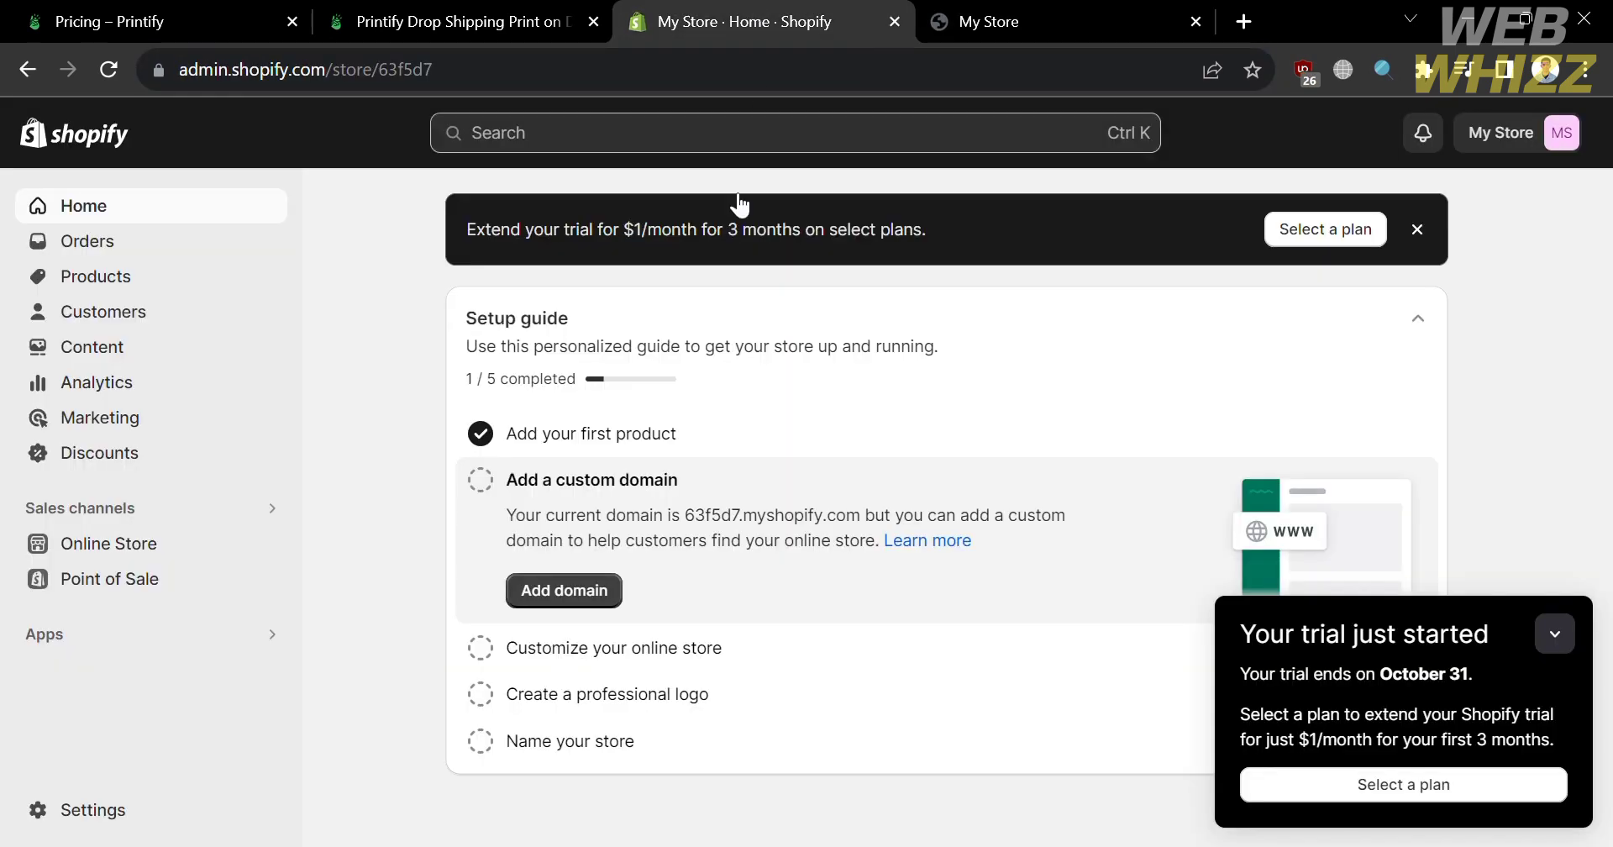
click(511, 10)
click(547, 704)
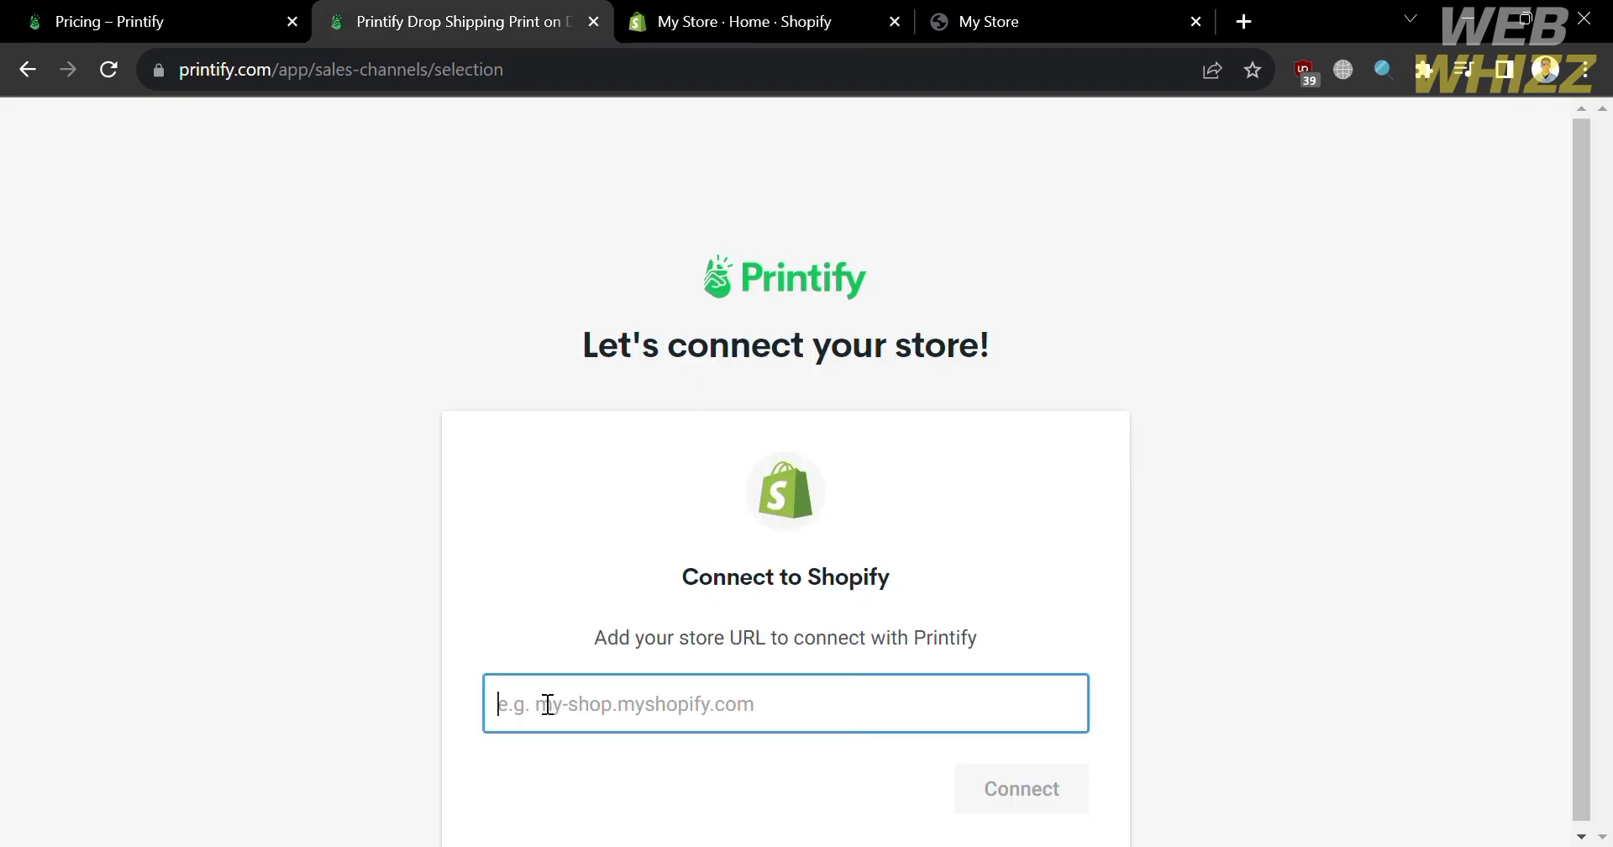
key(ctrl+v)
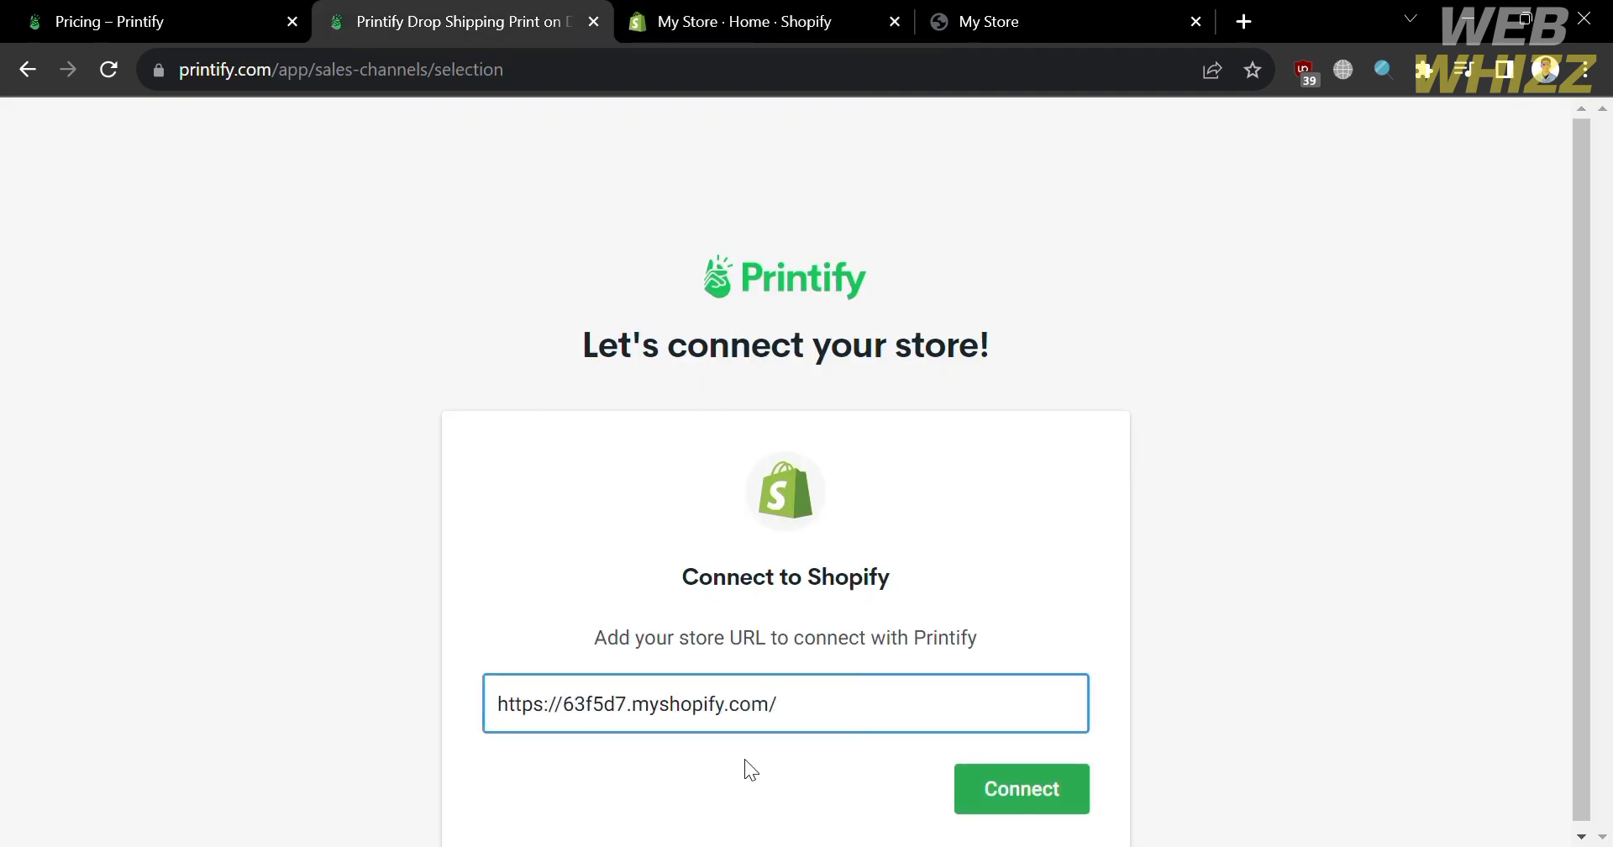
click(996, 793)
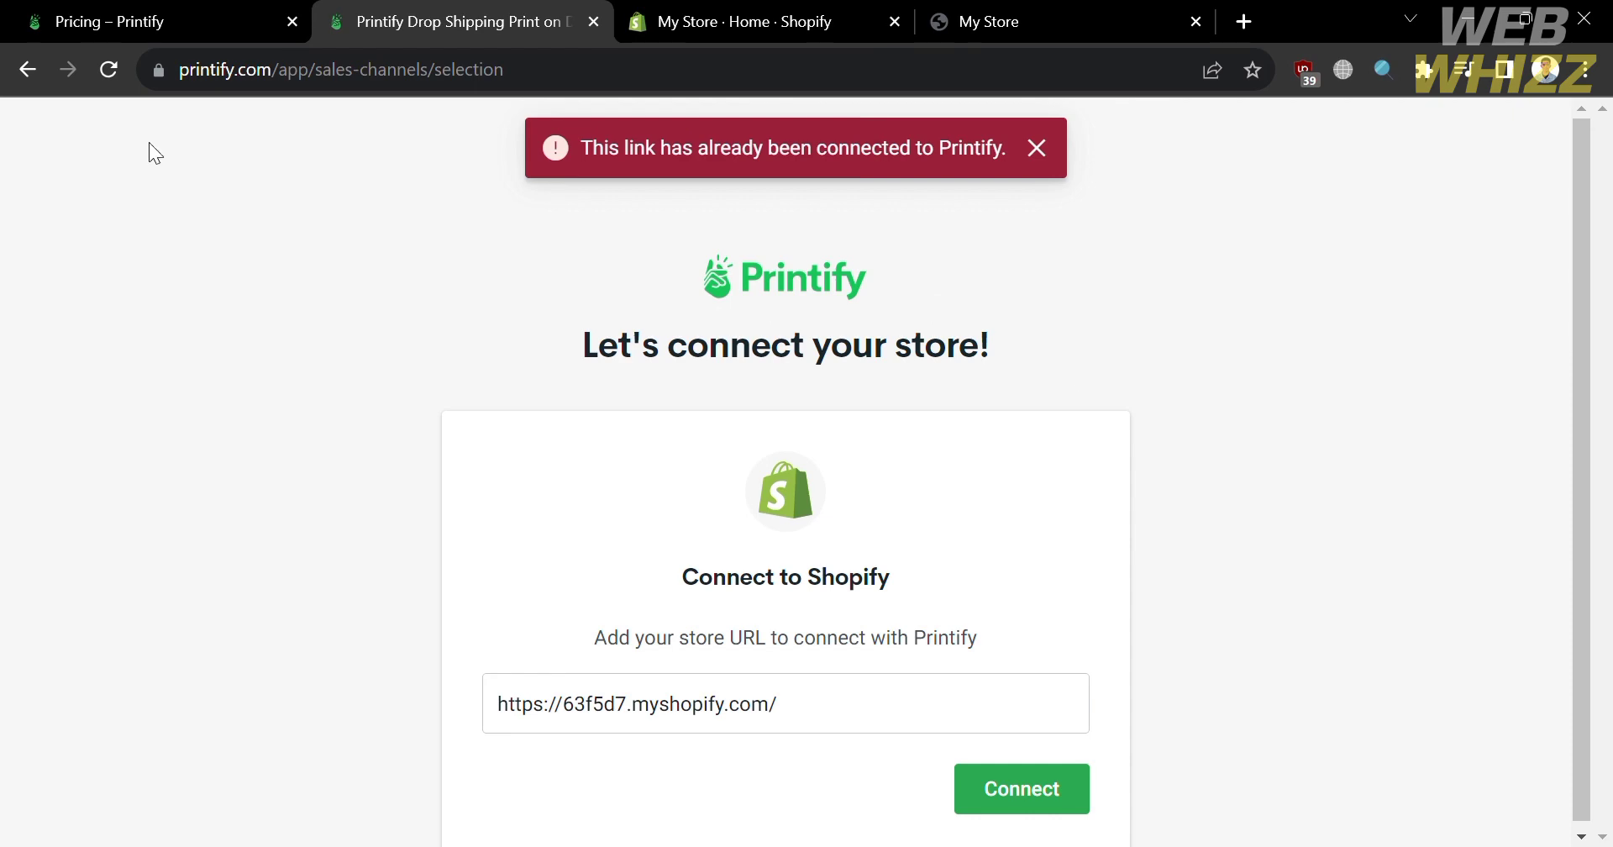
- Return to the dashboard, switch the active store to the connected Shopify store My new store and review its products
click(32, 69)
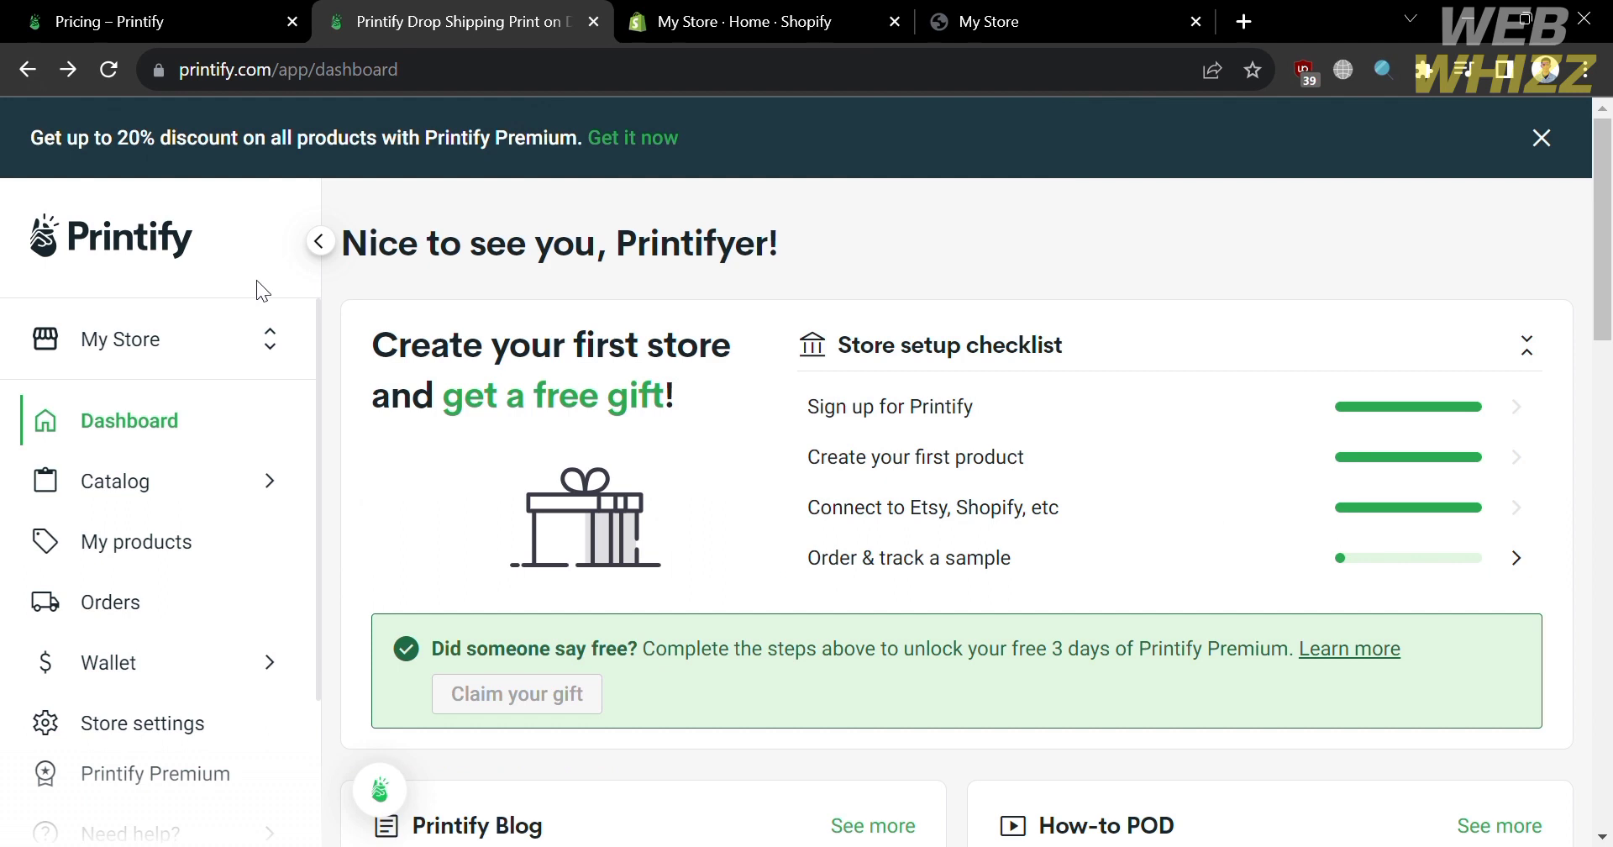
click(269, 339)
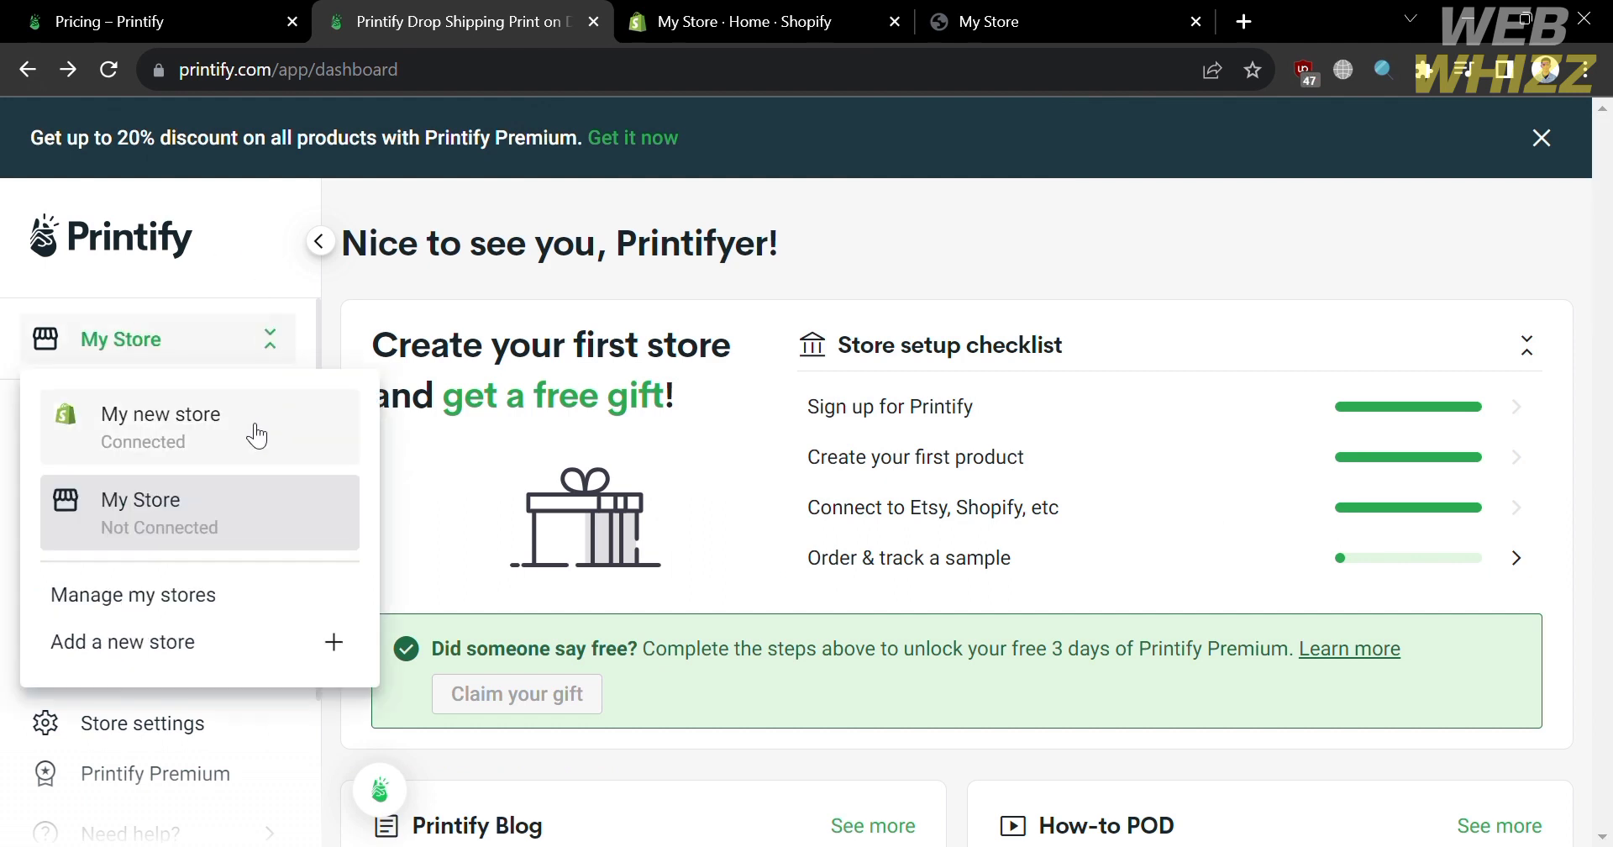
click(249, 451)
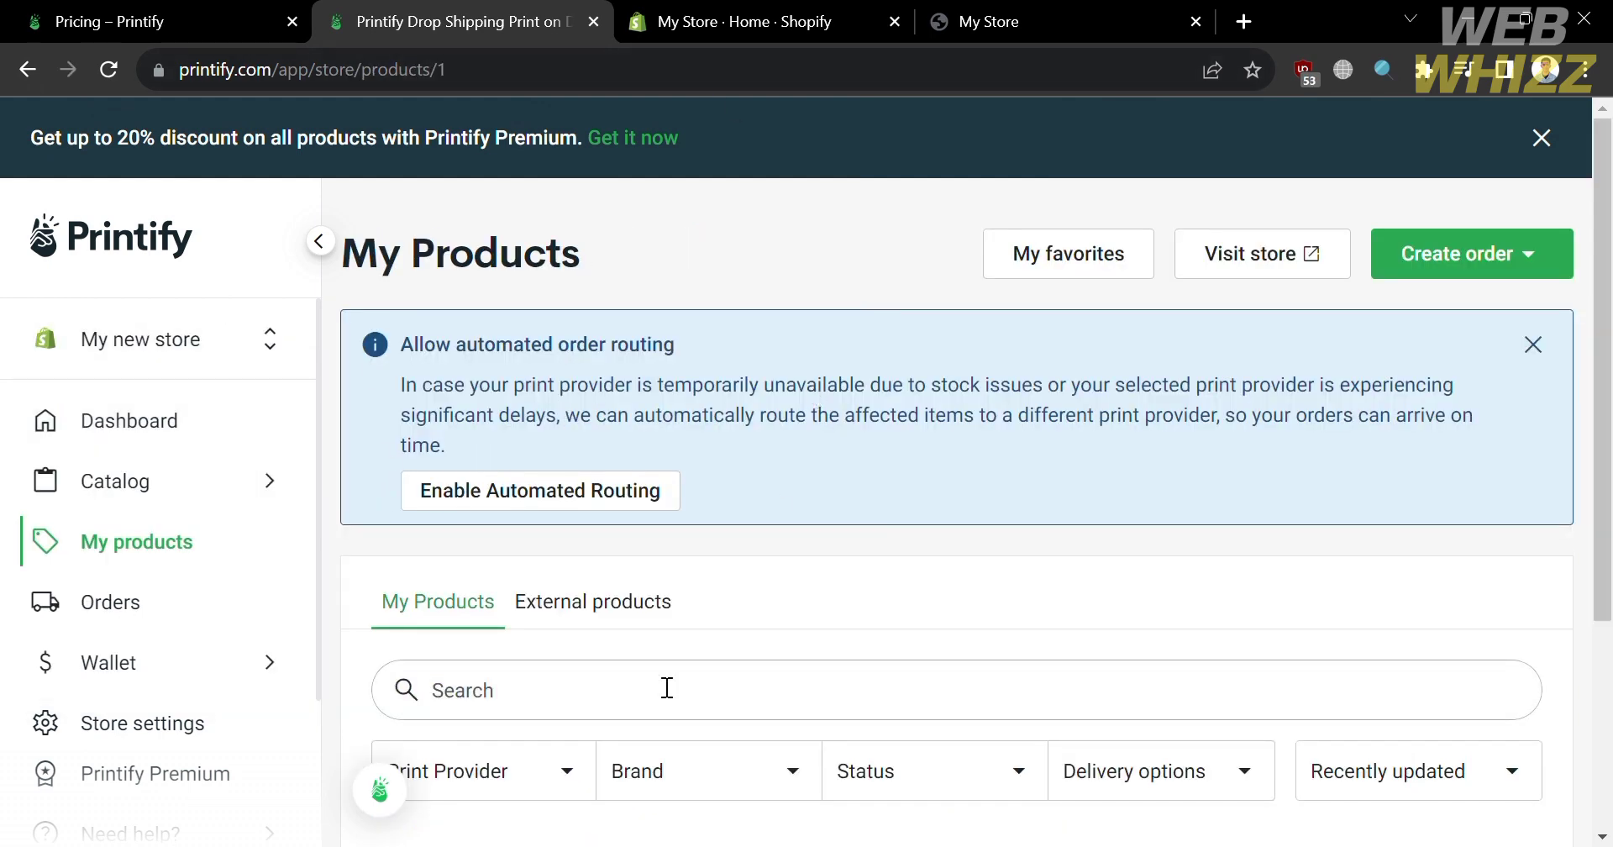
scroll(666, 684, down, 3)
scroll(666, 687, up, 3)
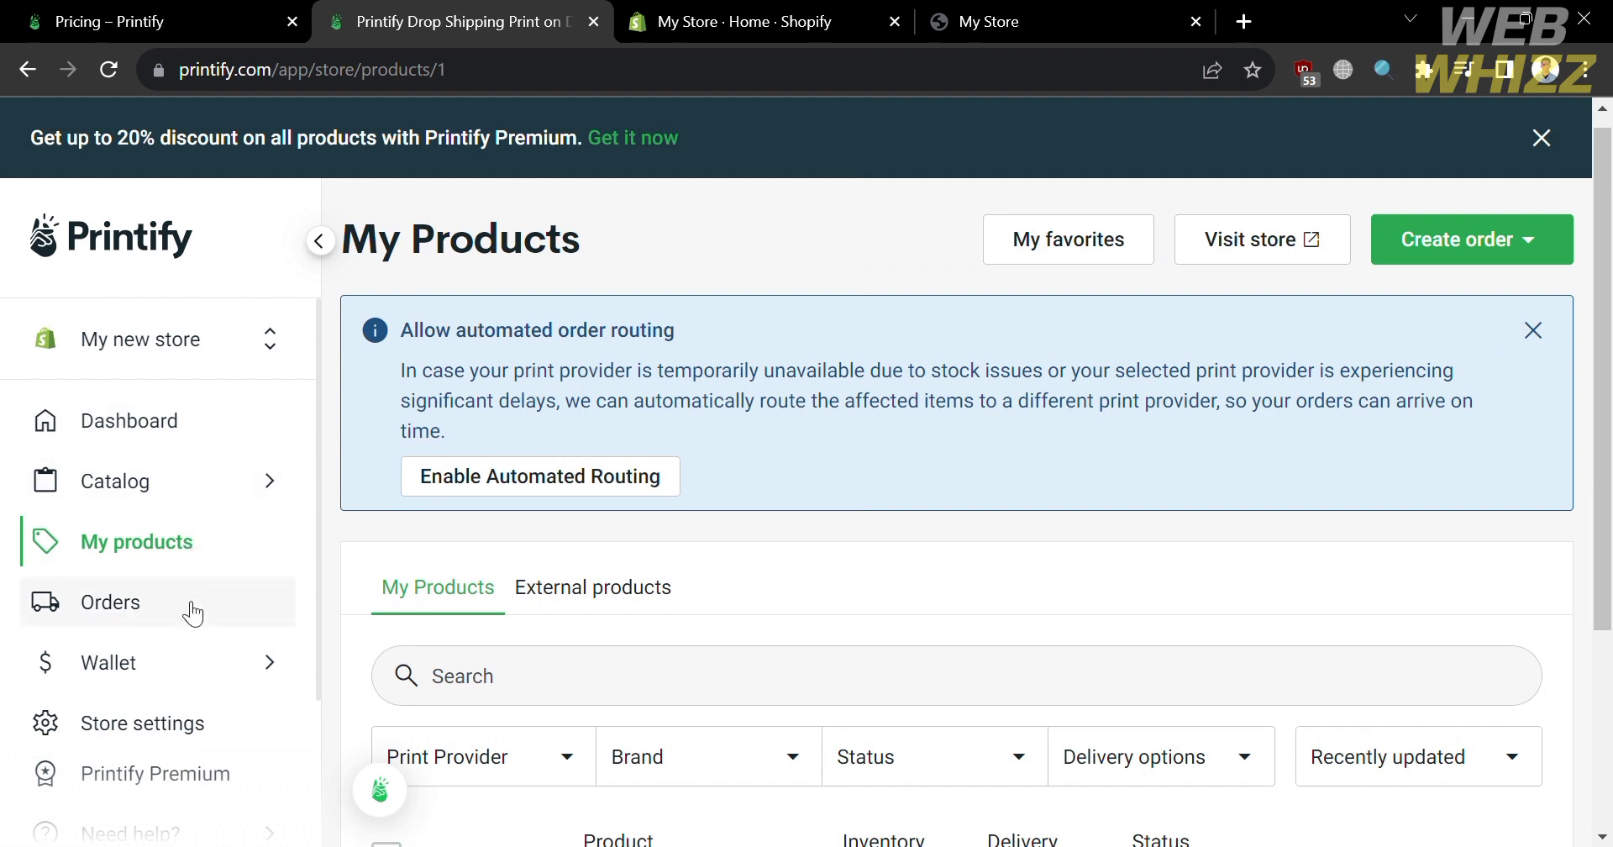
- Open the T-shirts category under Men's Clothing in the product catalog
click(235, 492)
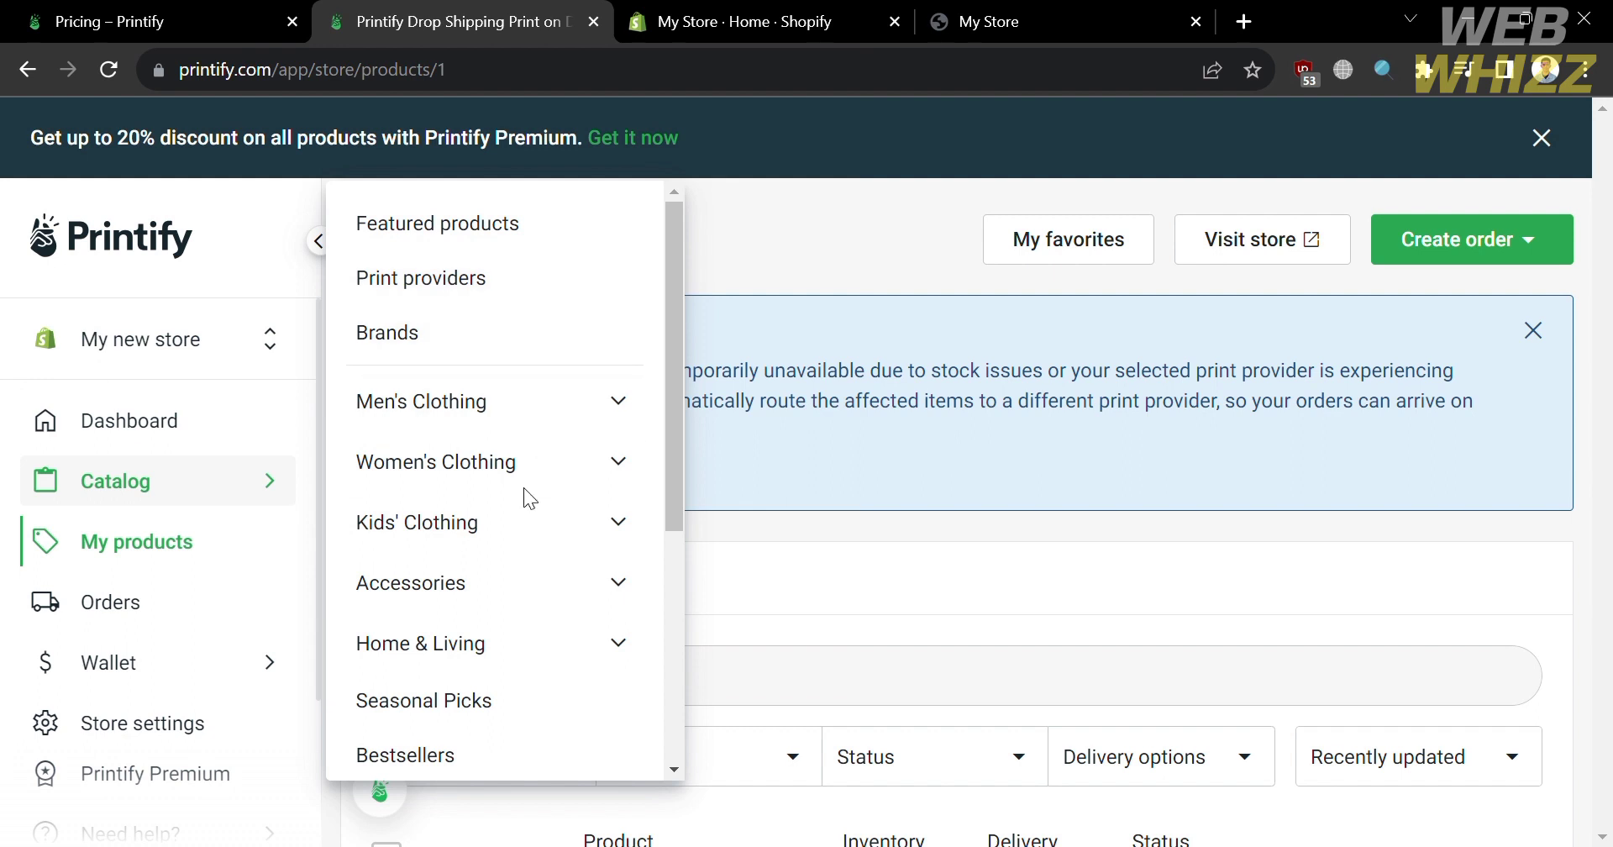
click(538, 421)
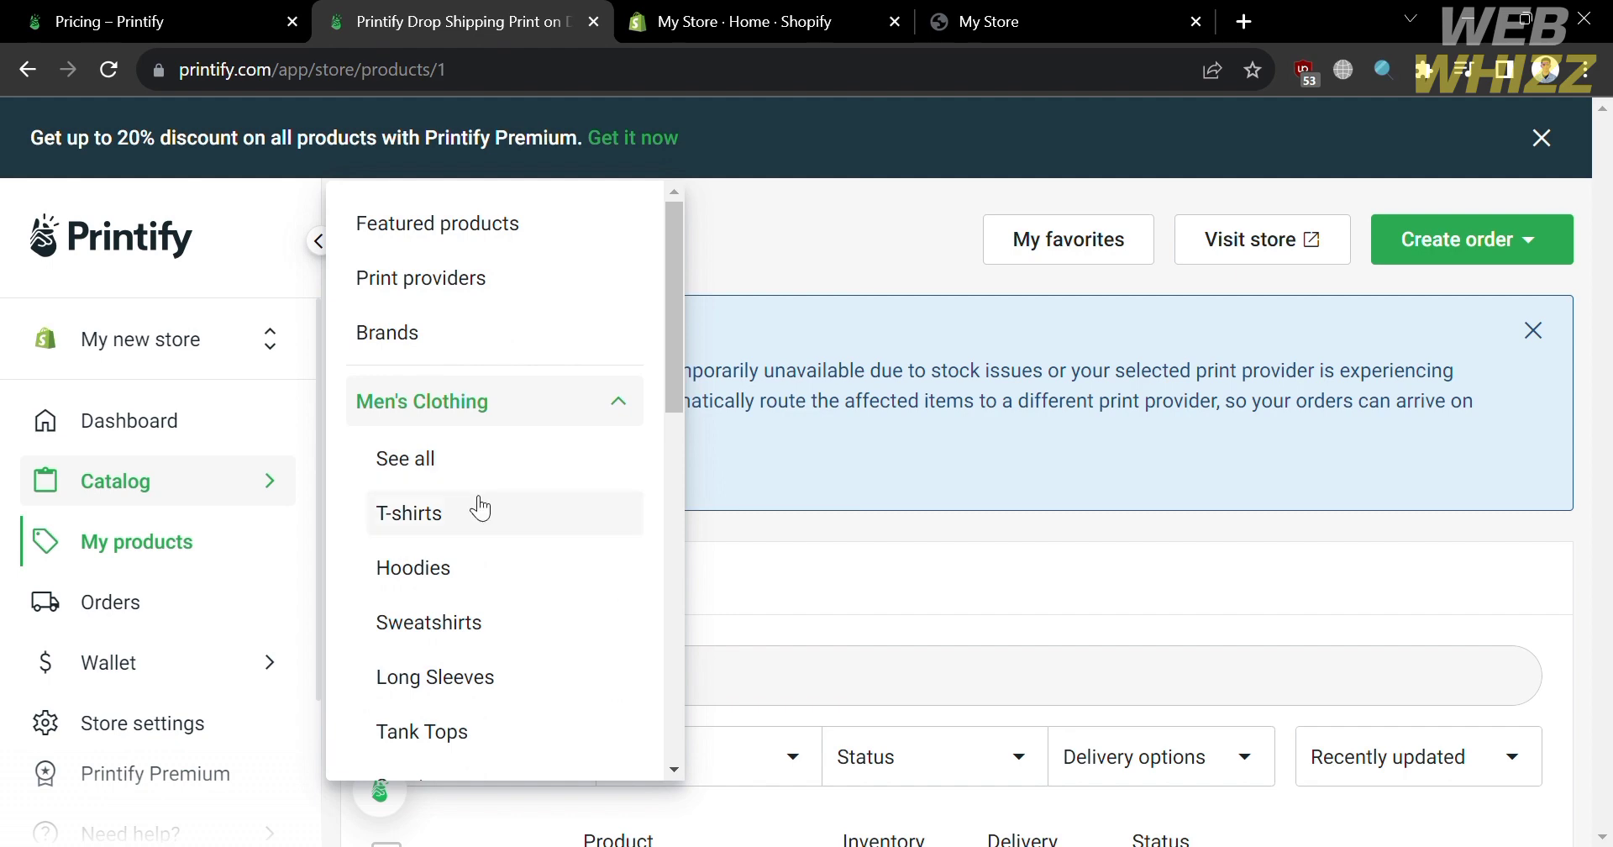
click(431, 524)
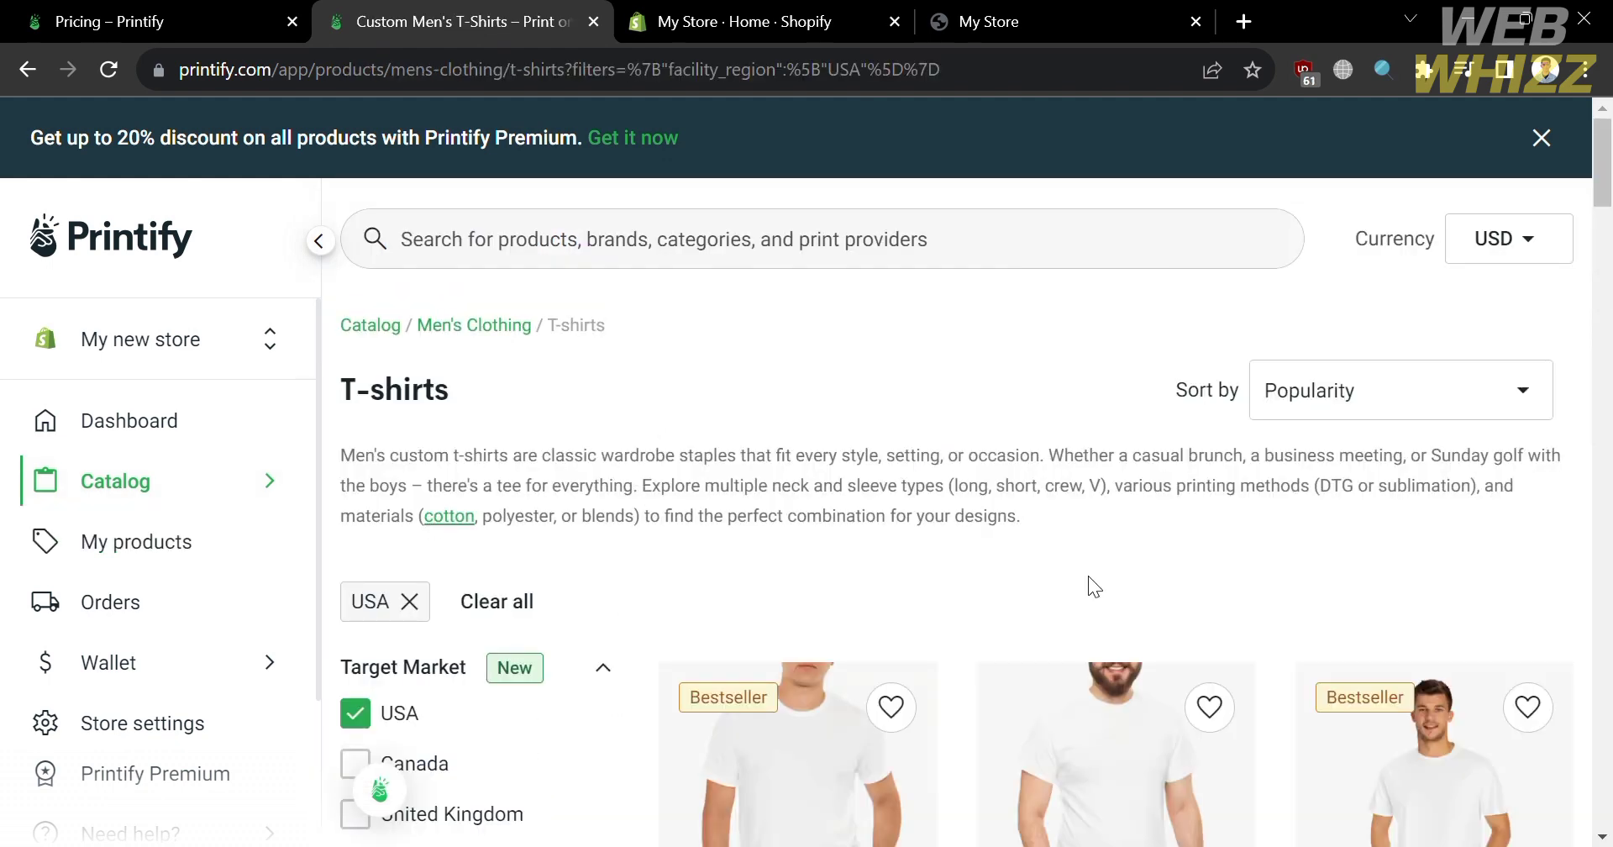
- Browse the T-shirts and open the Unisex Classic Tee by American Apparel
scroll(1090, 583, down, 4)
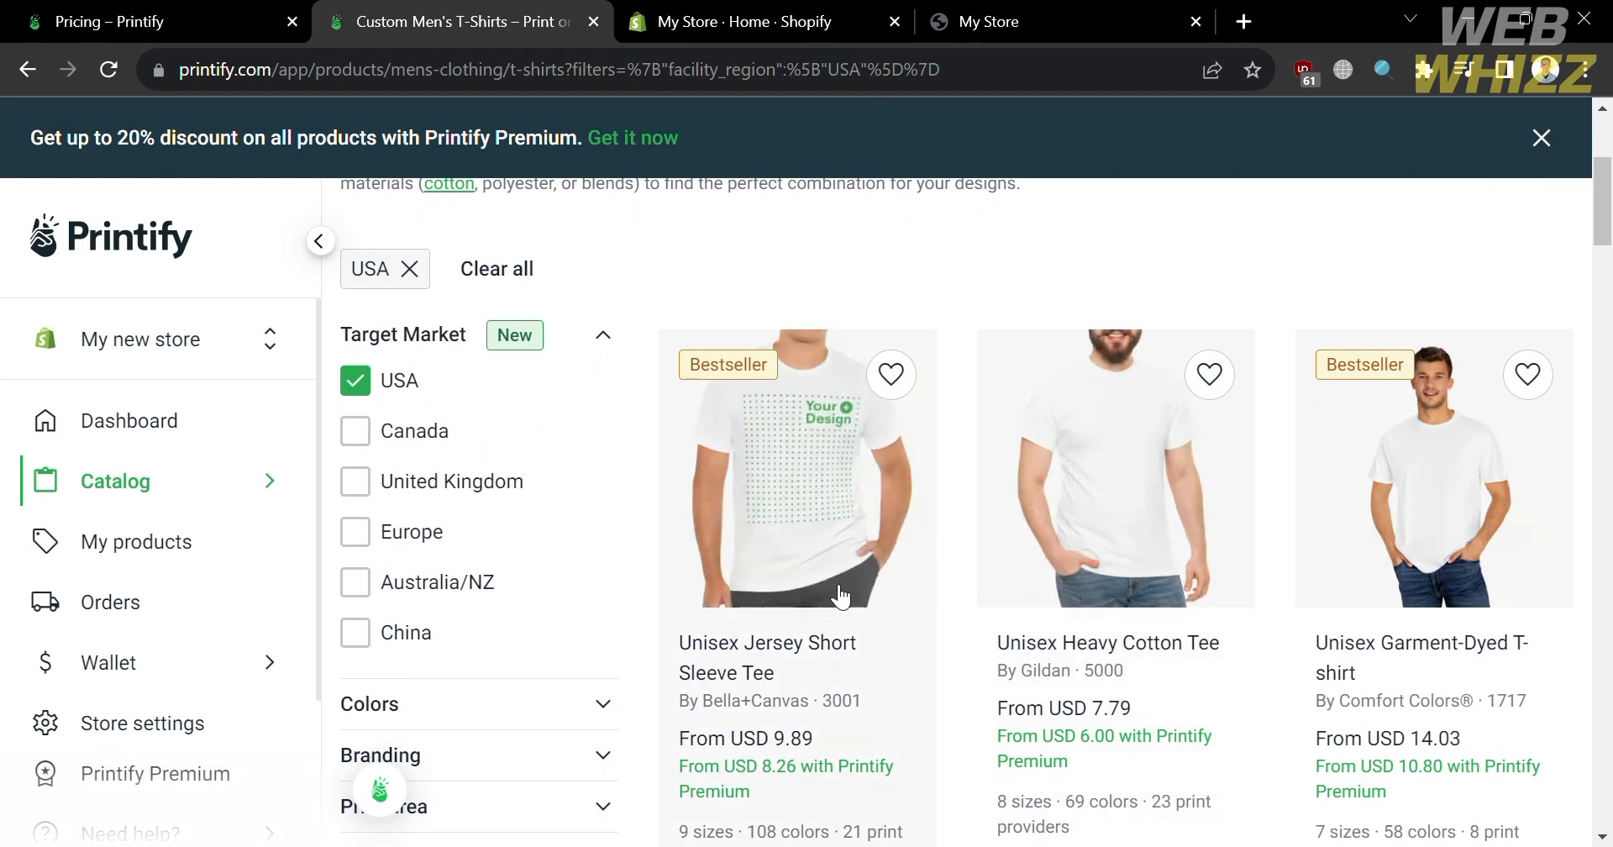
scroll(1118, 635, down, 3)
scroll(1141, 644, down, 20)
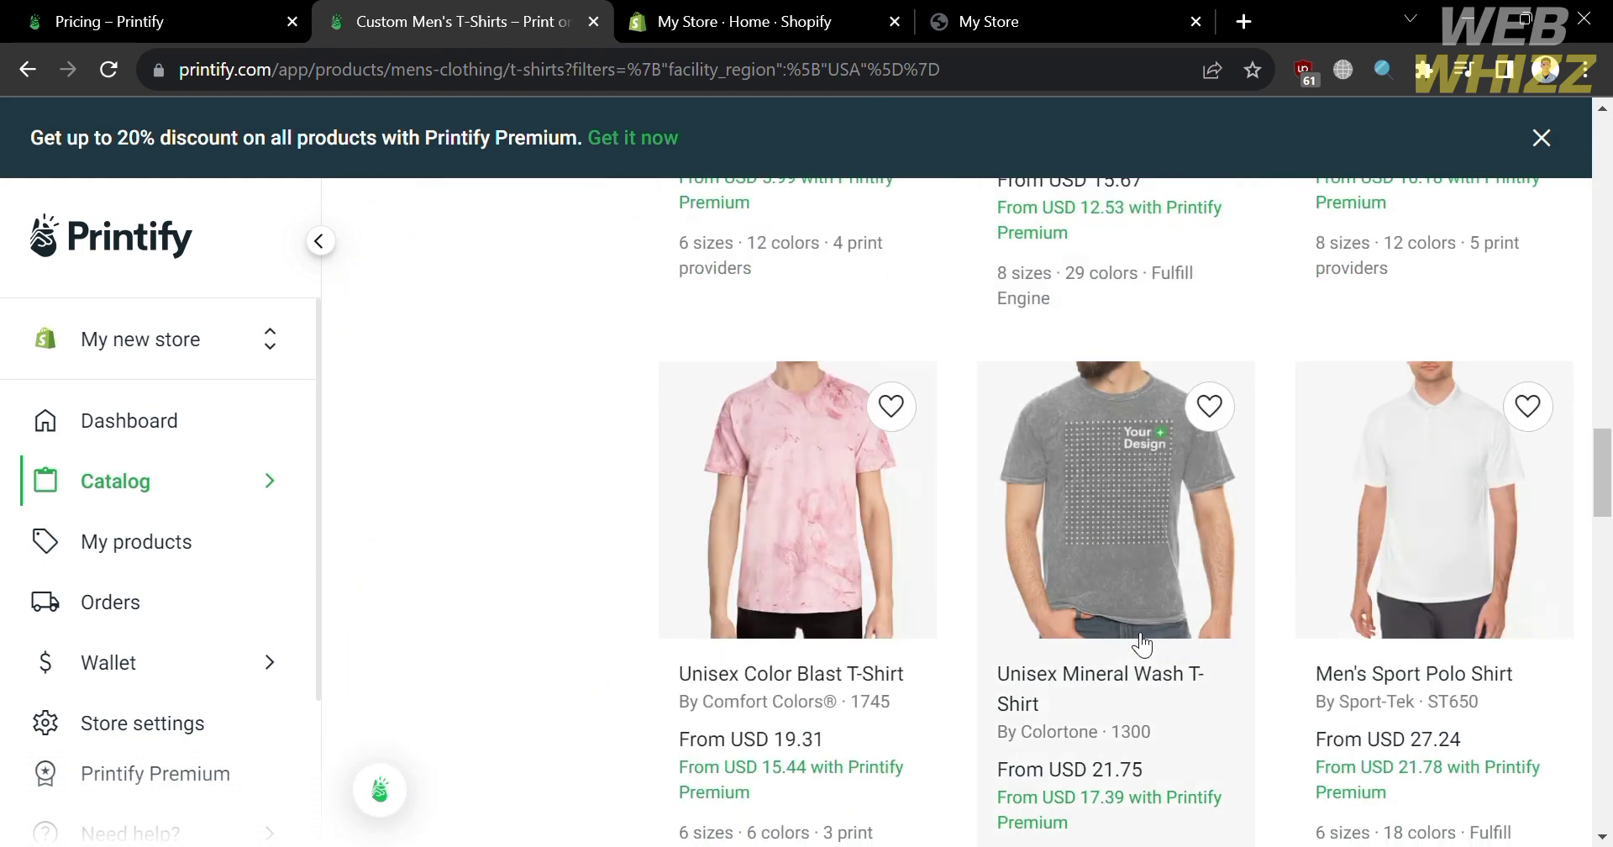
scroll(1140, 644, up, 1)
scroll(1141, 645, up, 6)
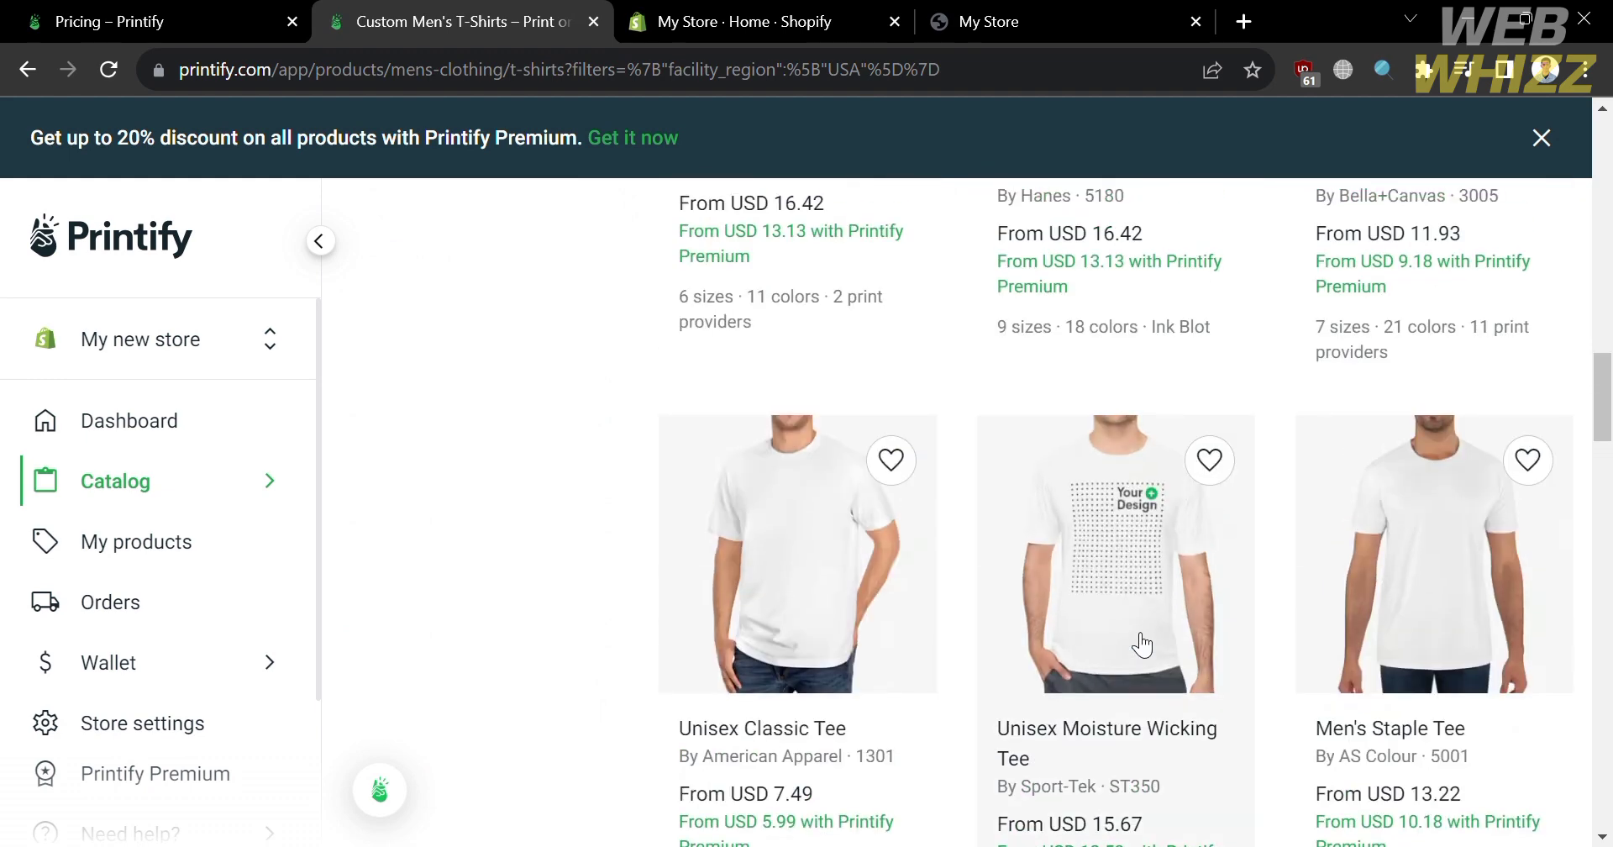
click(832, 603)
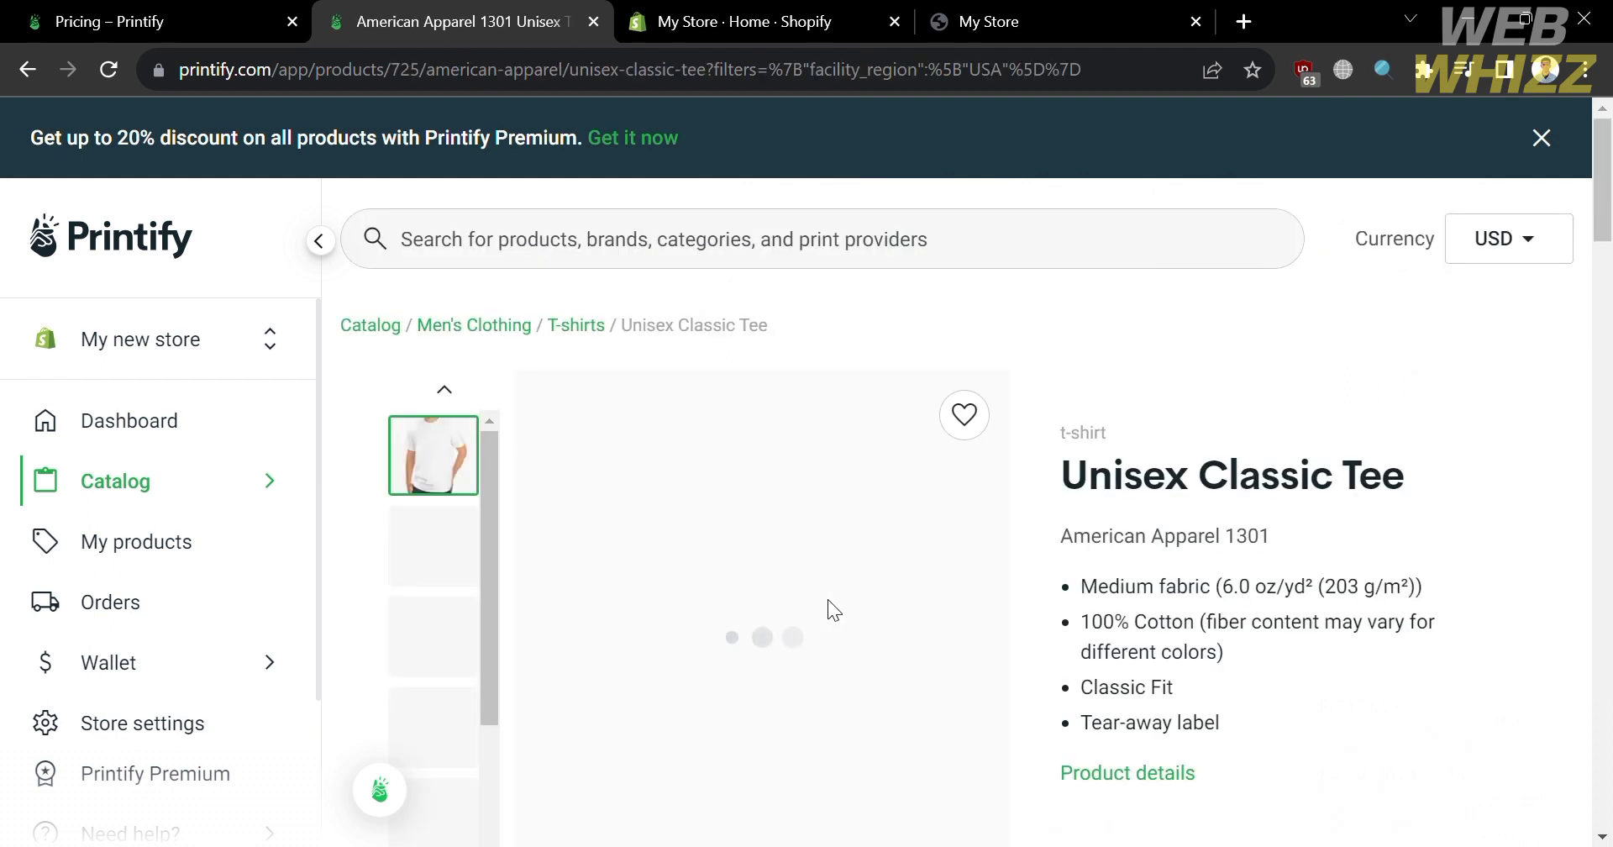
- Review the available print providers and start designing the tee with JAMS Designs
scroll(829, 598, down, 1)
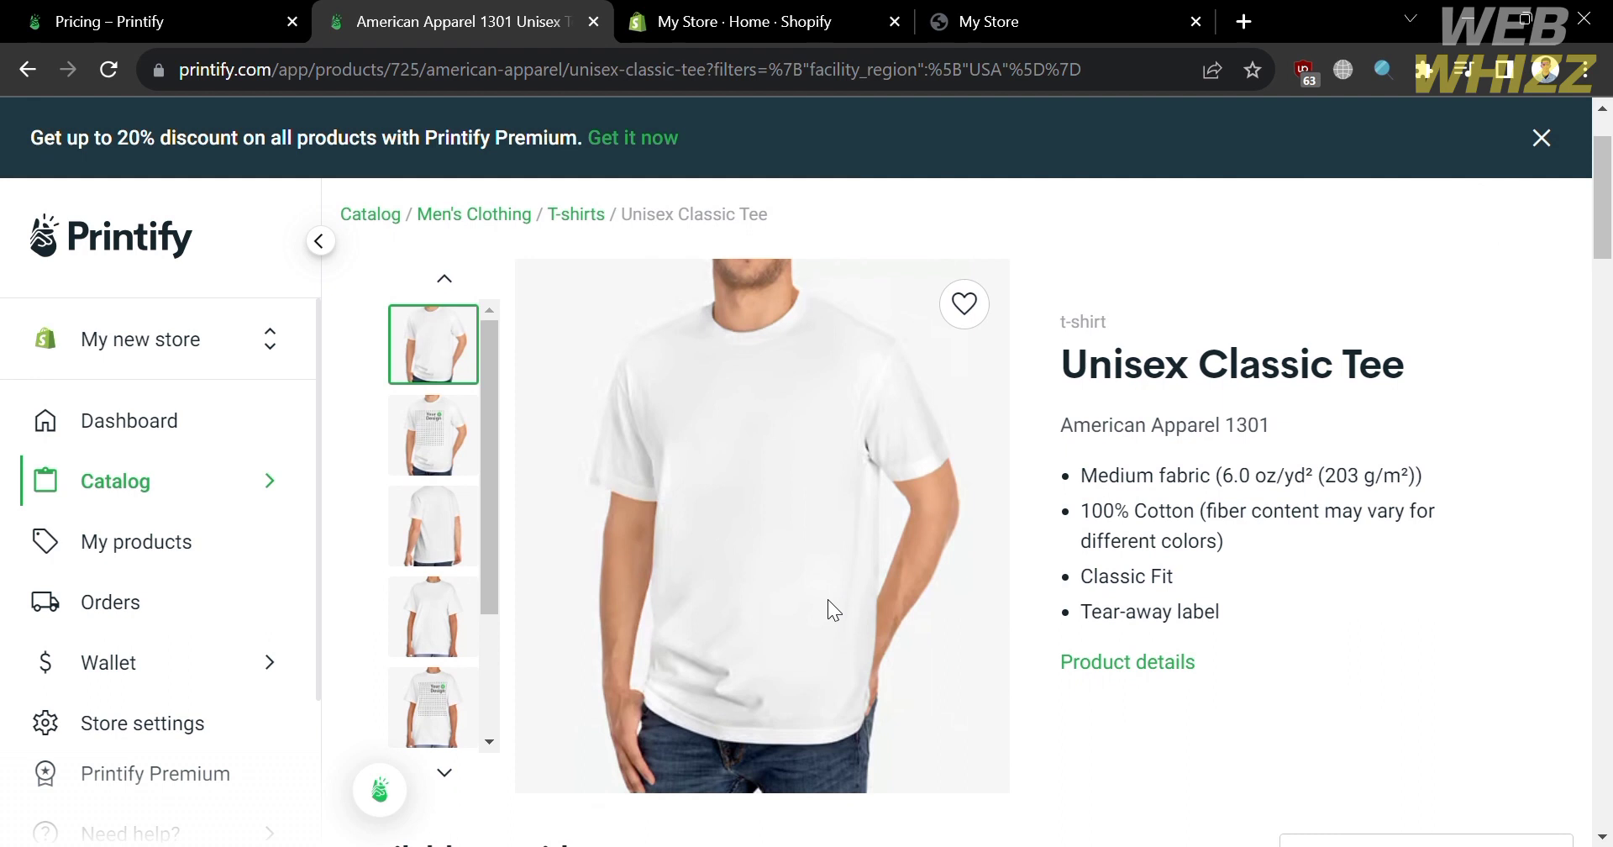
scroll(828, 598, down, 1)
scroll(828, 598, down, 3)
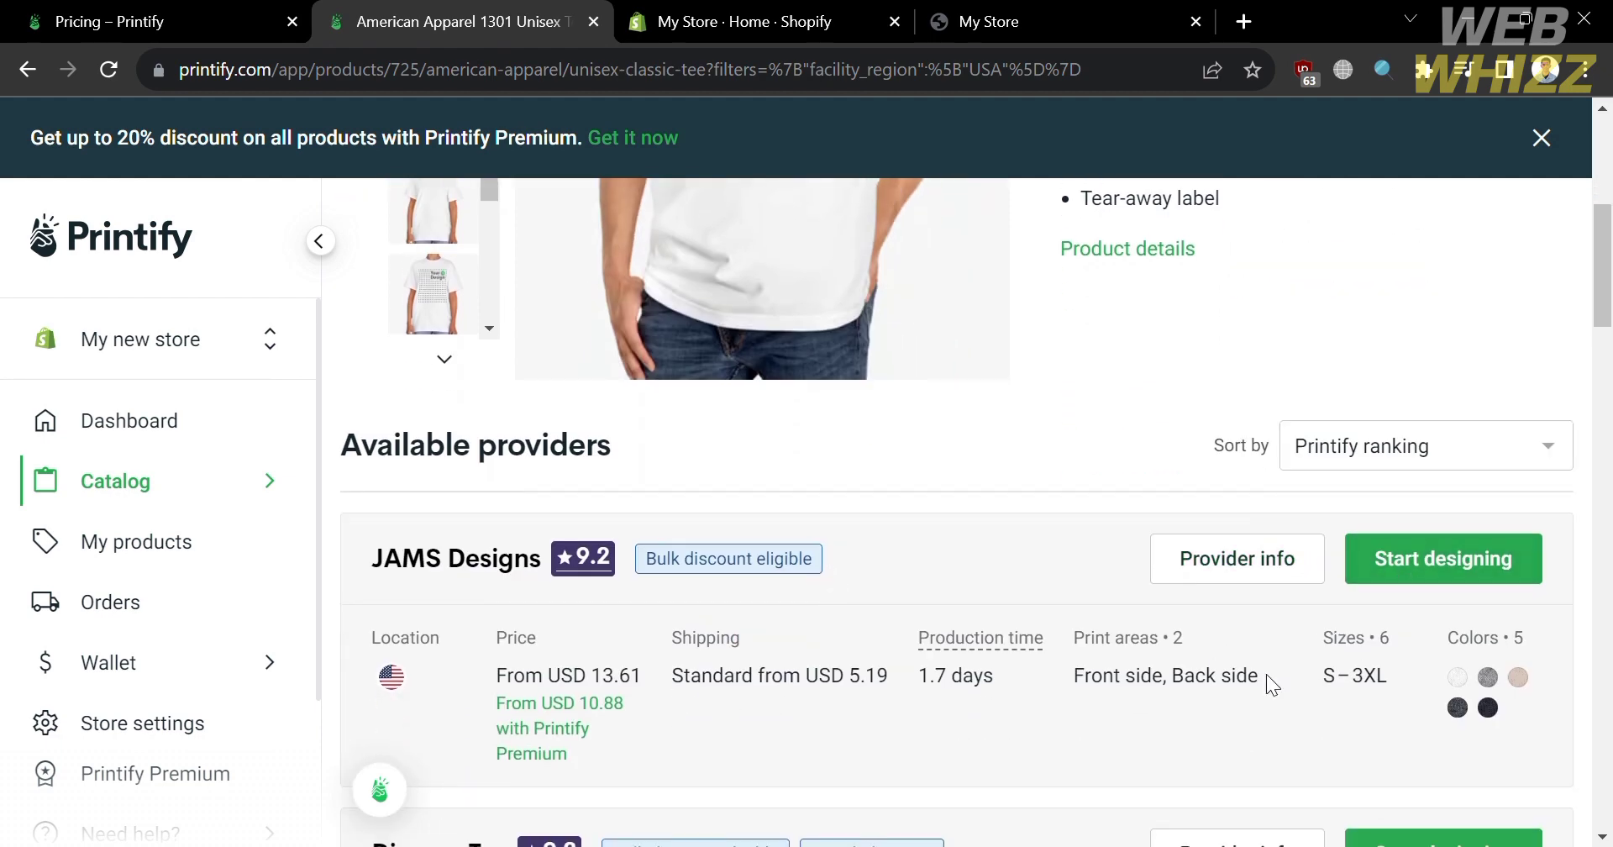
click(1466, 579)
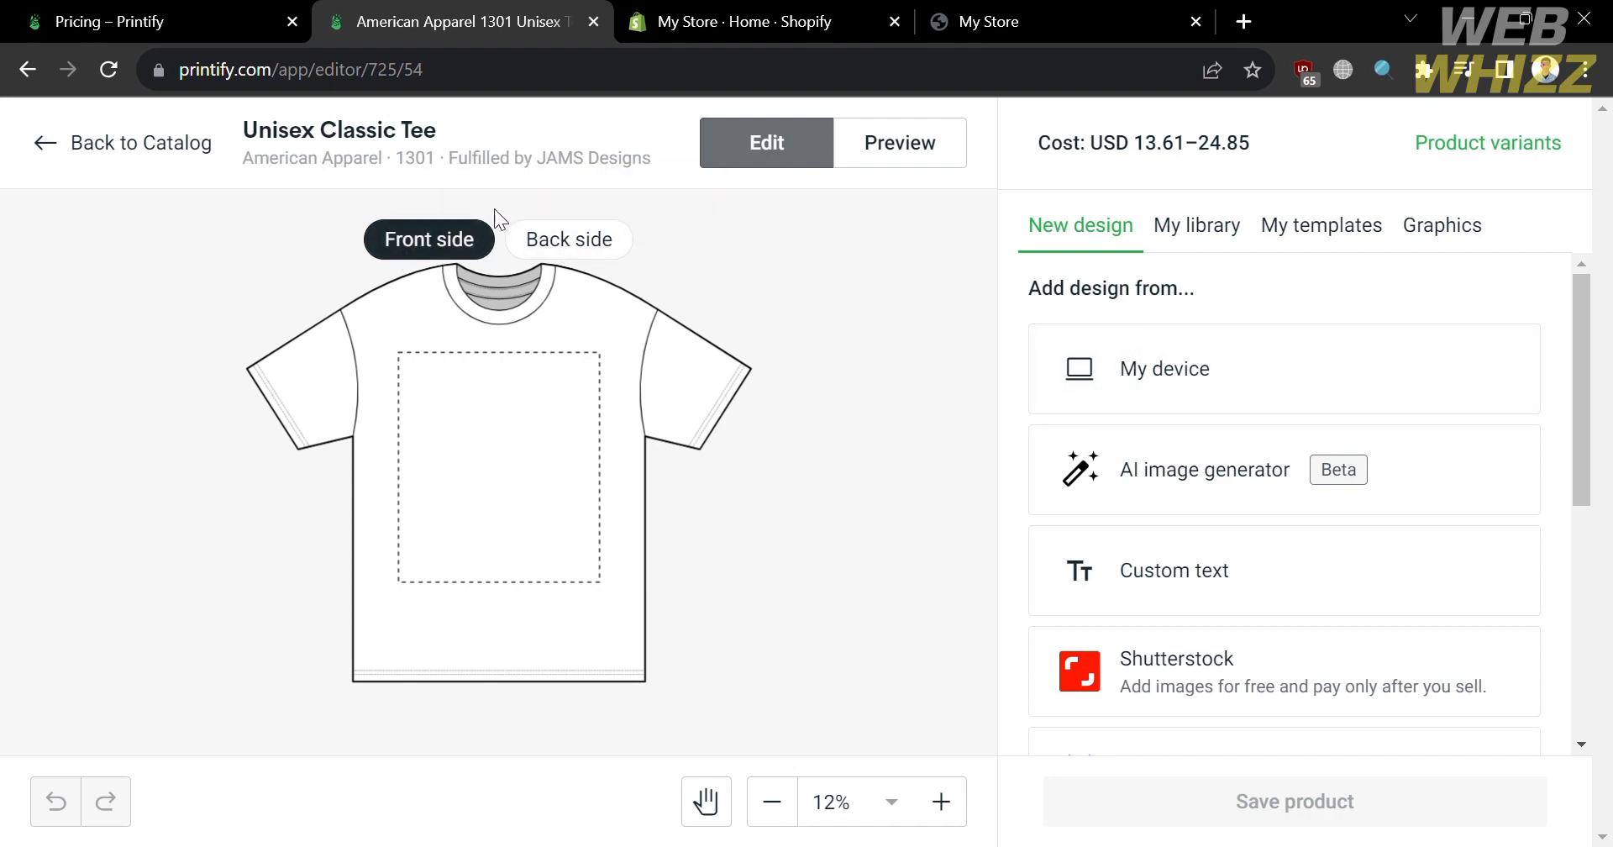
- Check the shirt's back and front sides, open the AI image generator for the front and set its style to Line Art
click(607, 245)
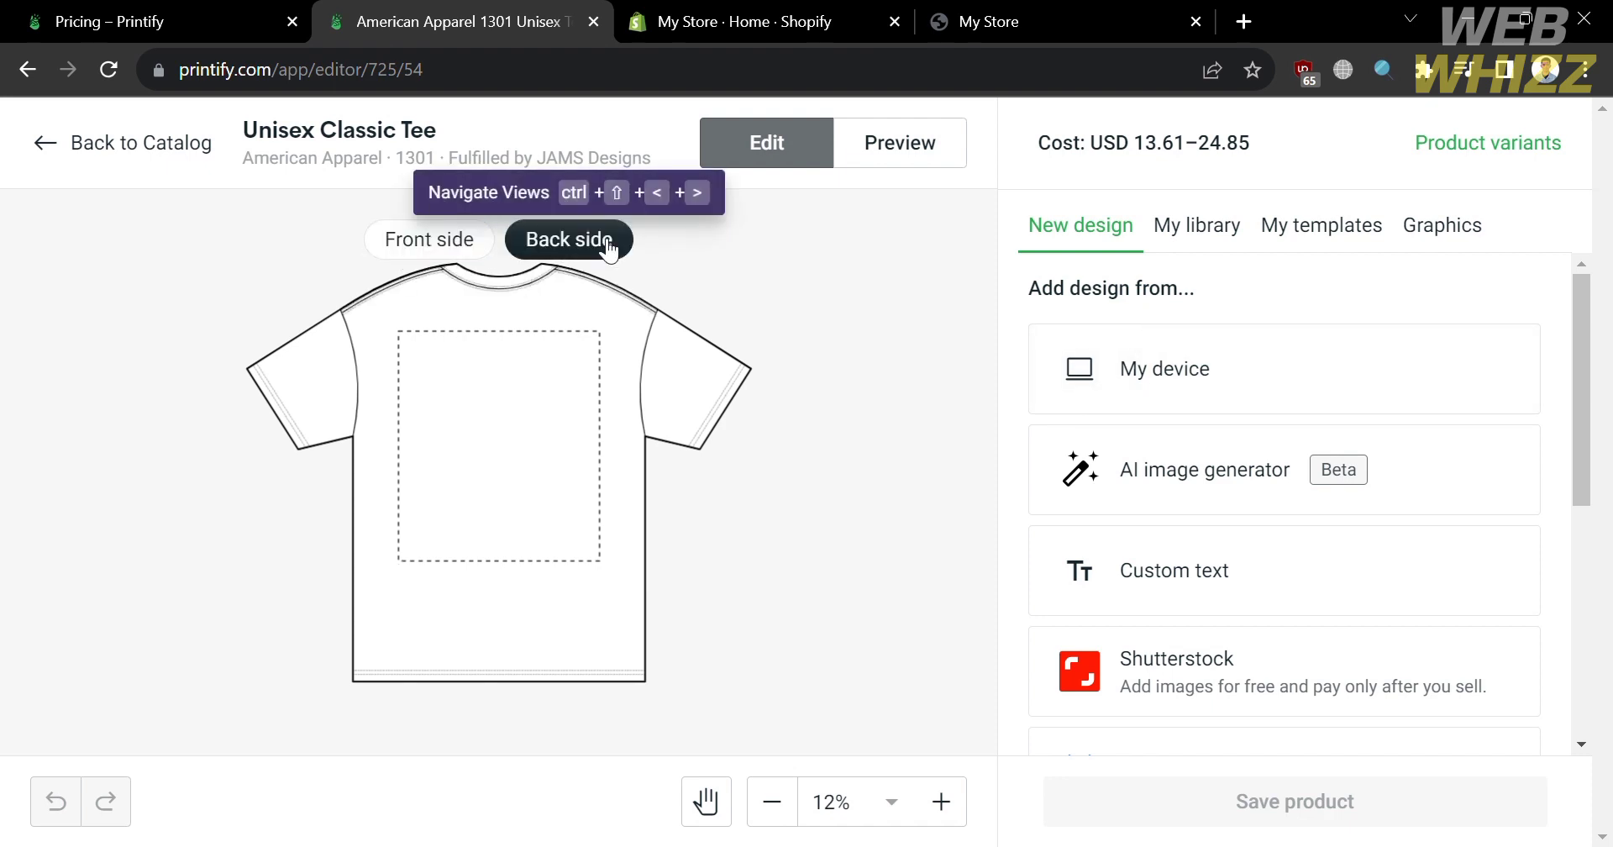
click(427, 250)
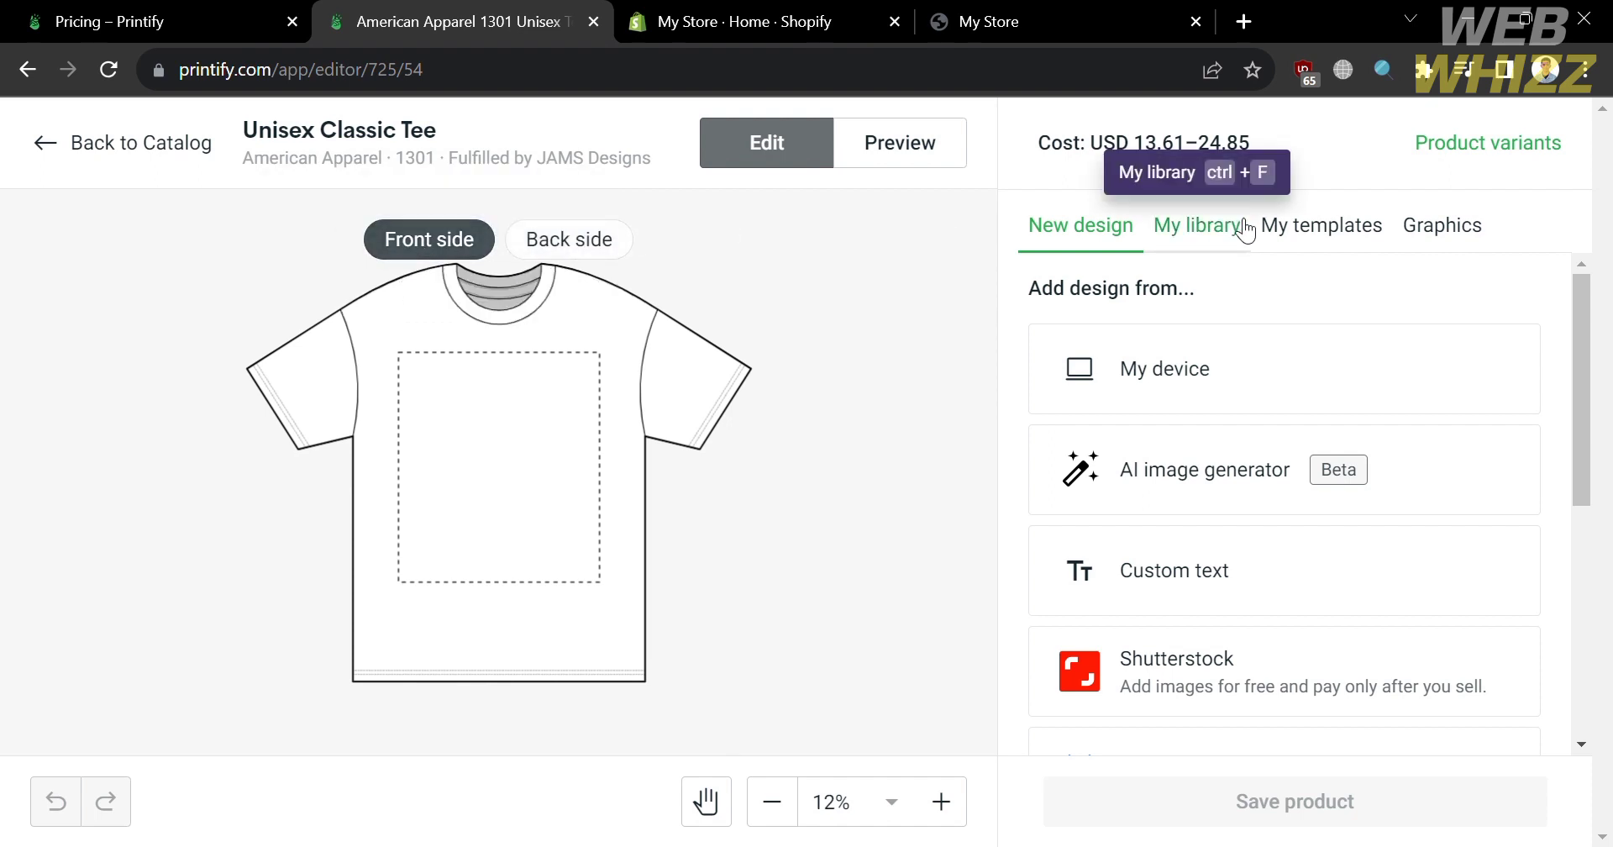
scroll(1203, 421, down, 2)
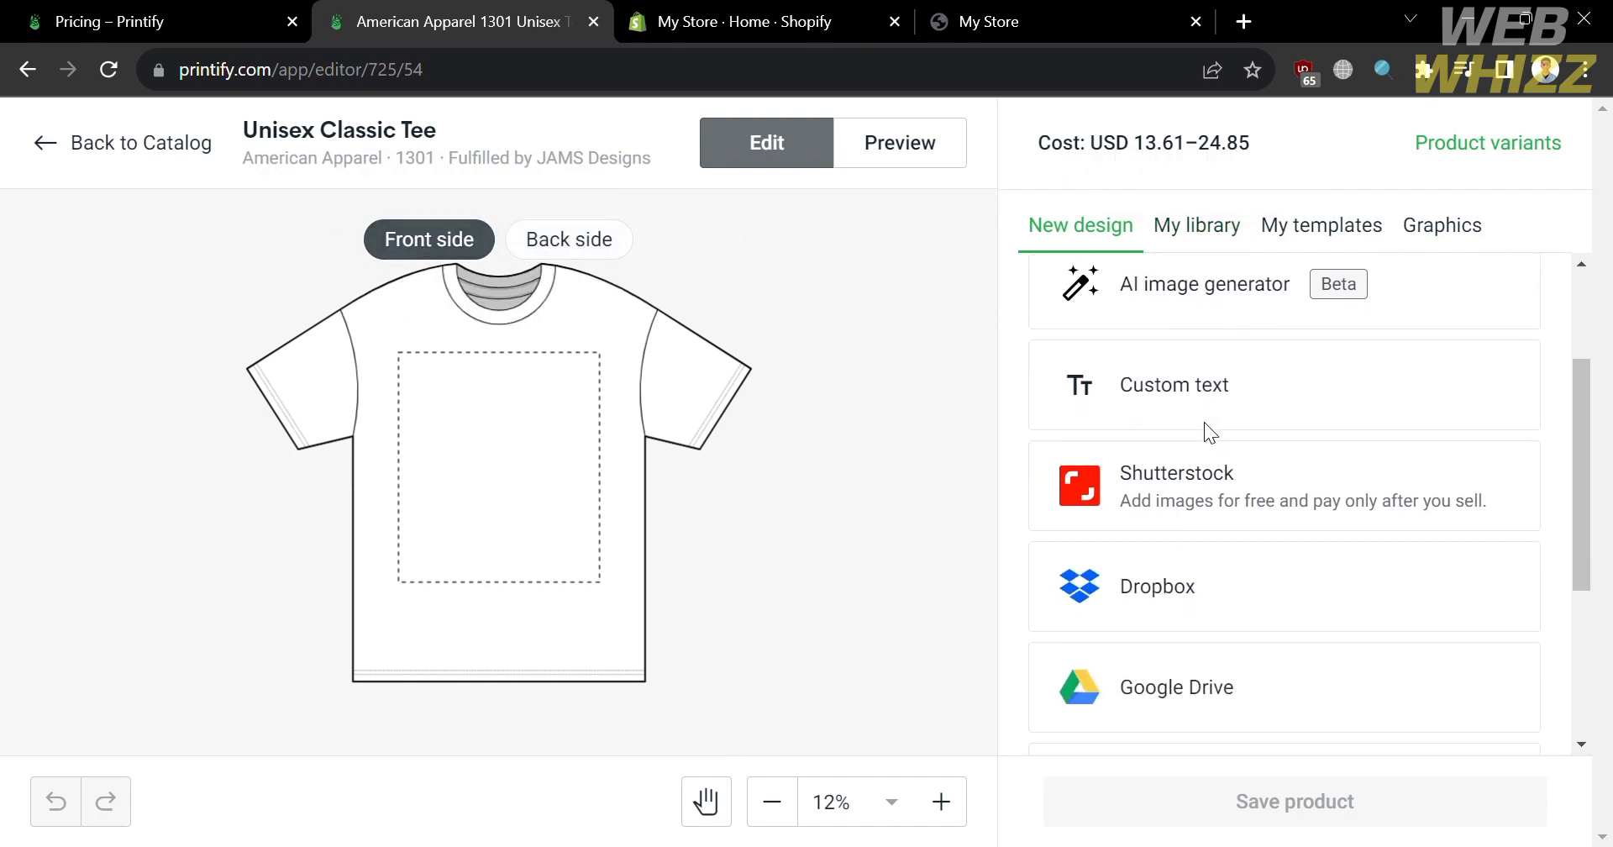
scroll(1202, 422, up, 2)
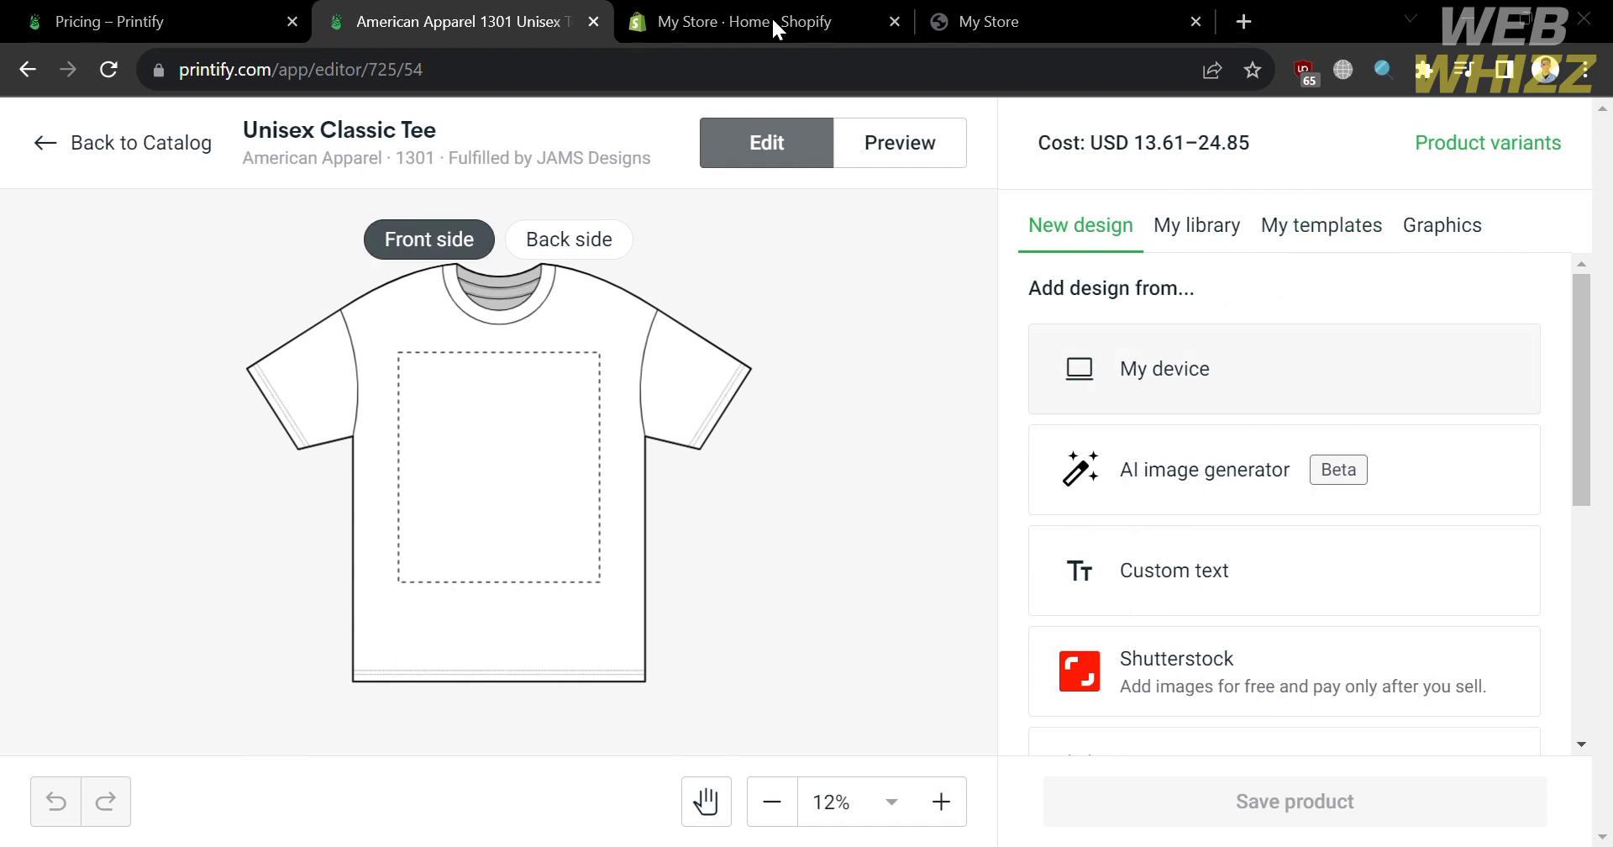
click(1251, 490)
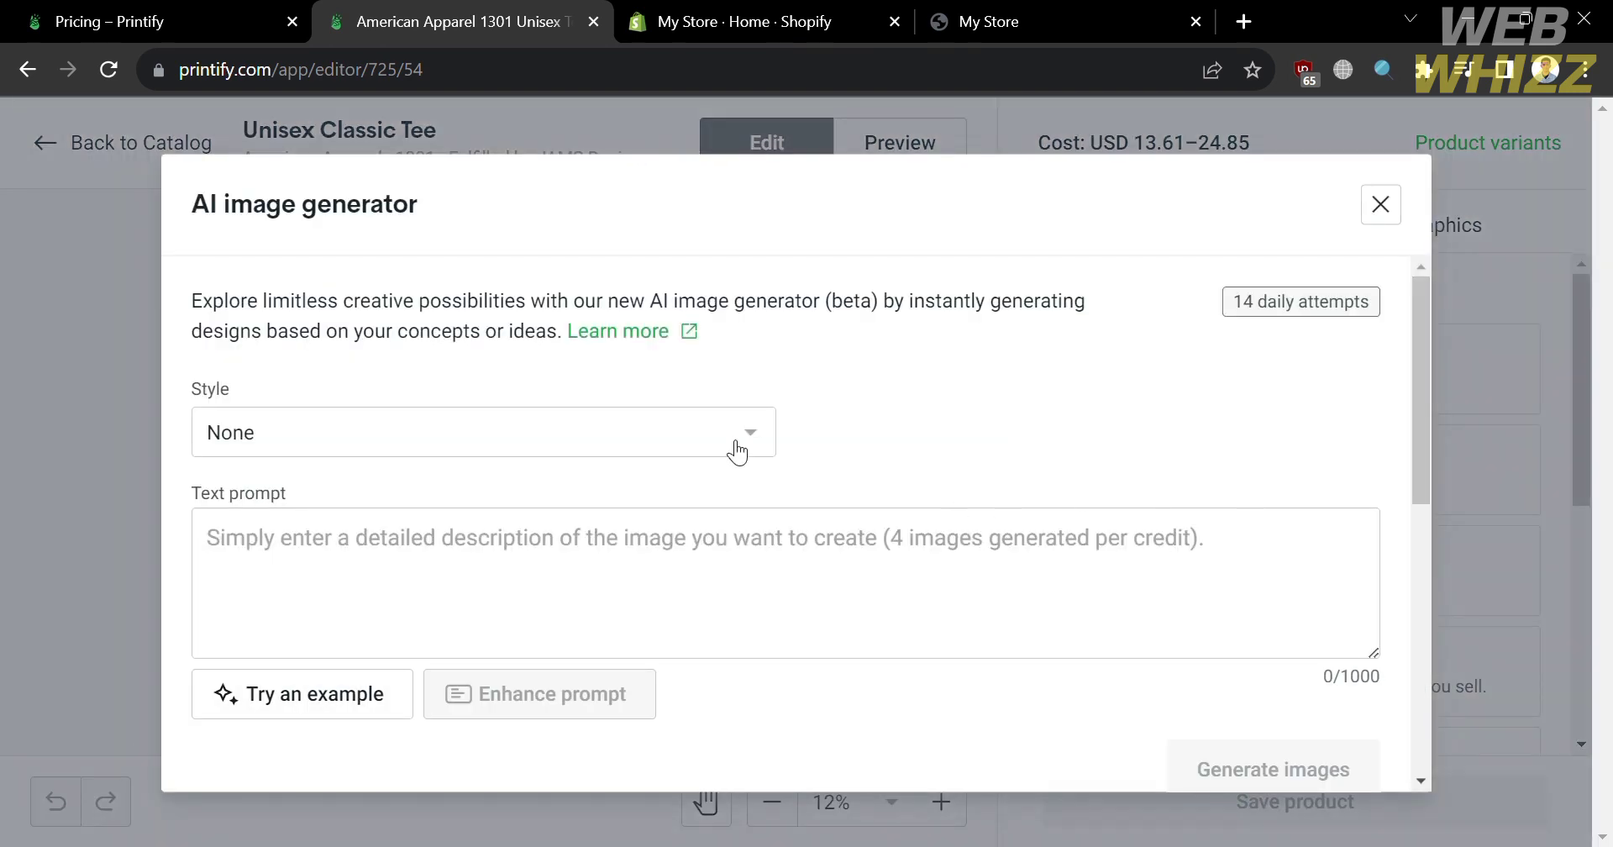
click(736, 451)
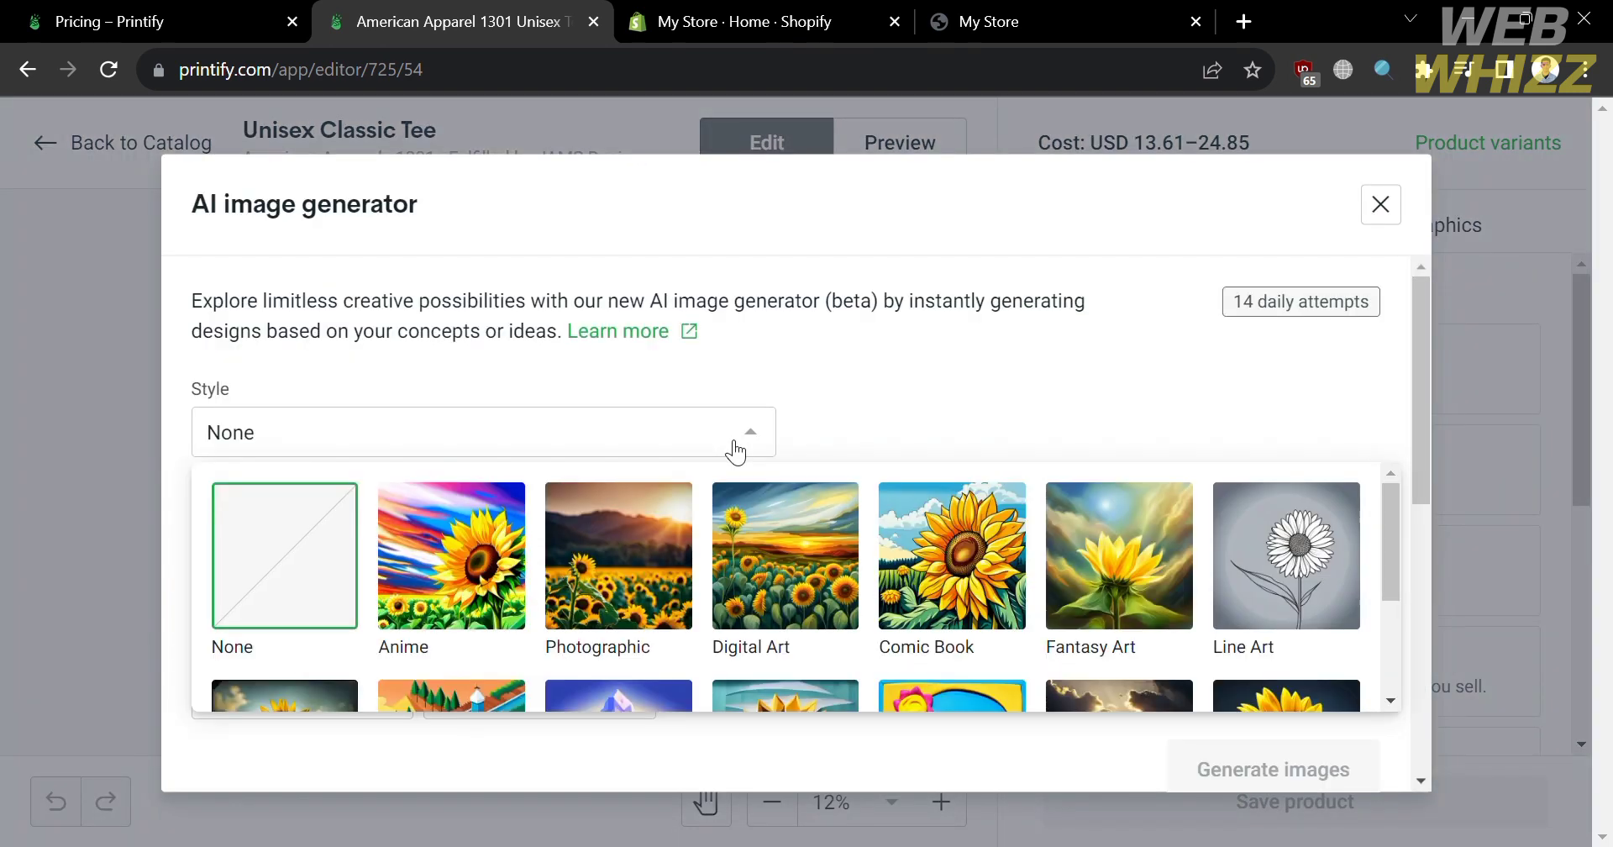
scroll(971, 603, down, 2)
scroll(971, 603, up, 2)
click(1336, 550)
- Enter the text prompt "Volcano in winter" and generate images from it
click(1175, 534)
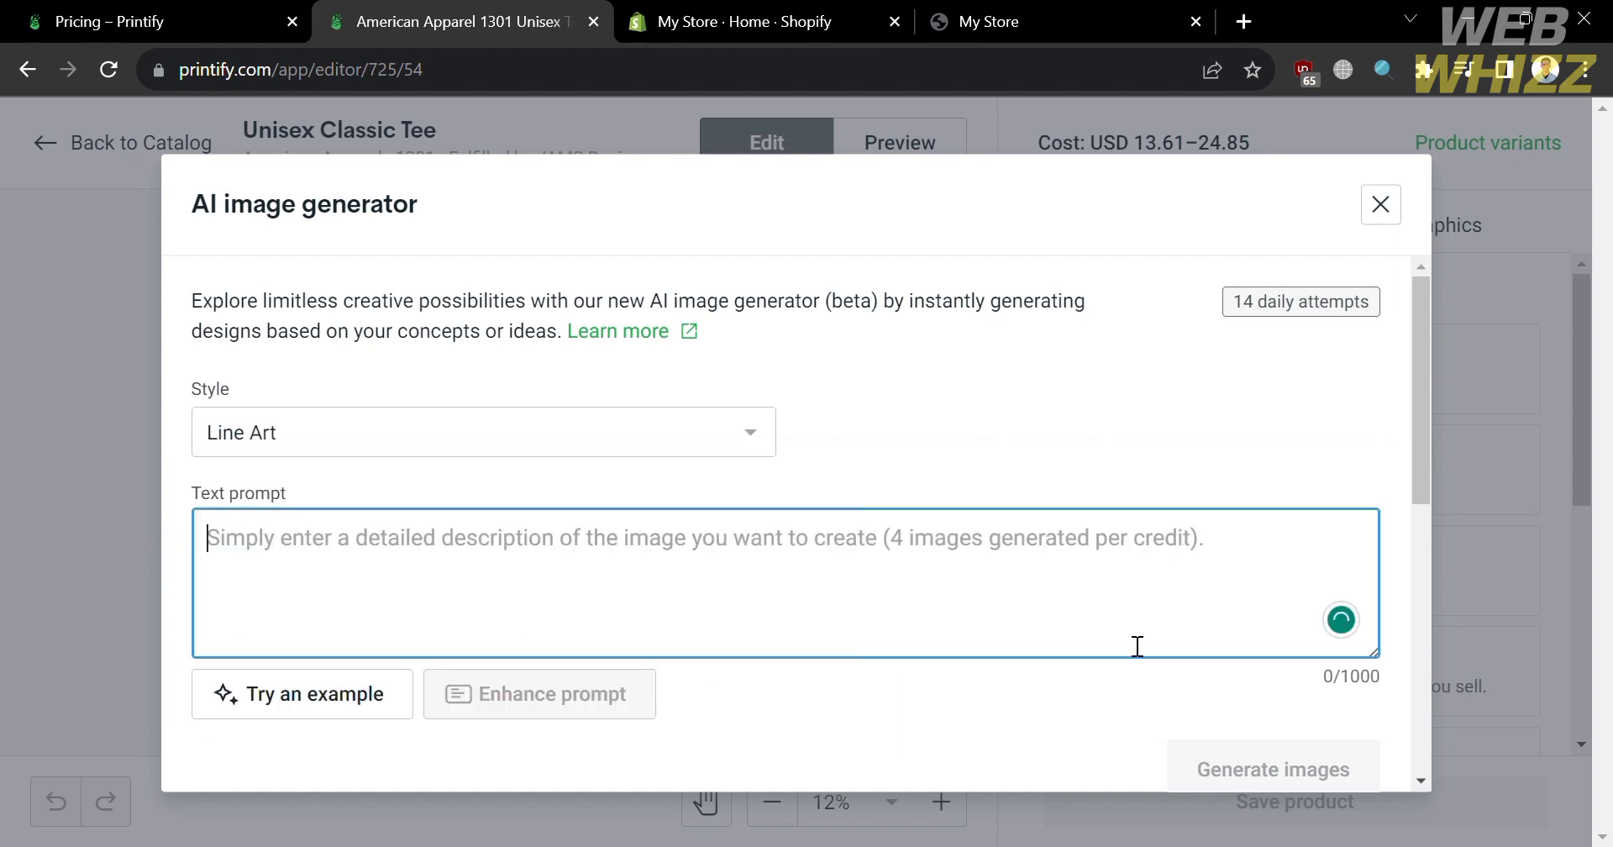
text(Volca)
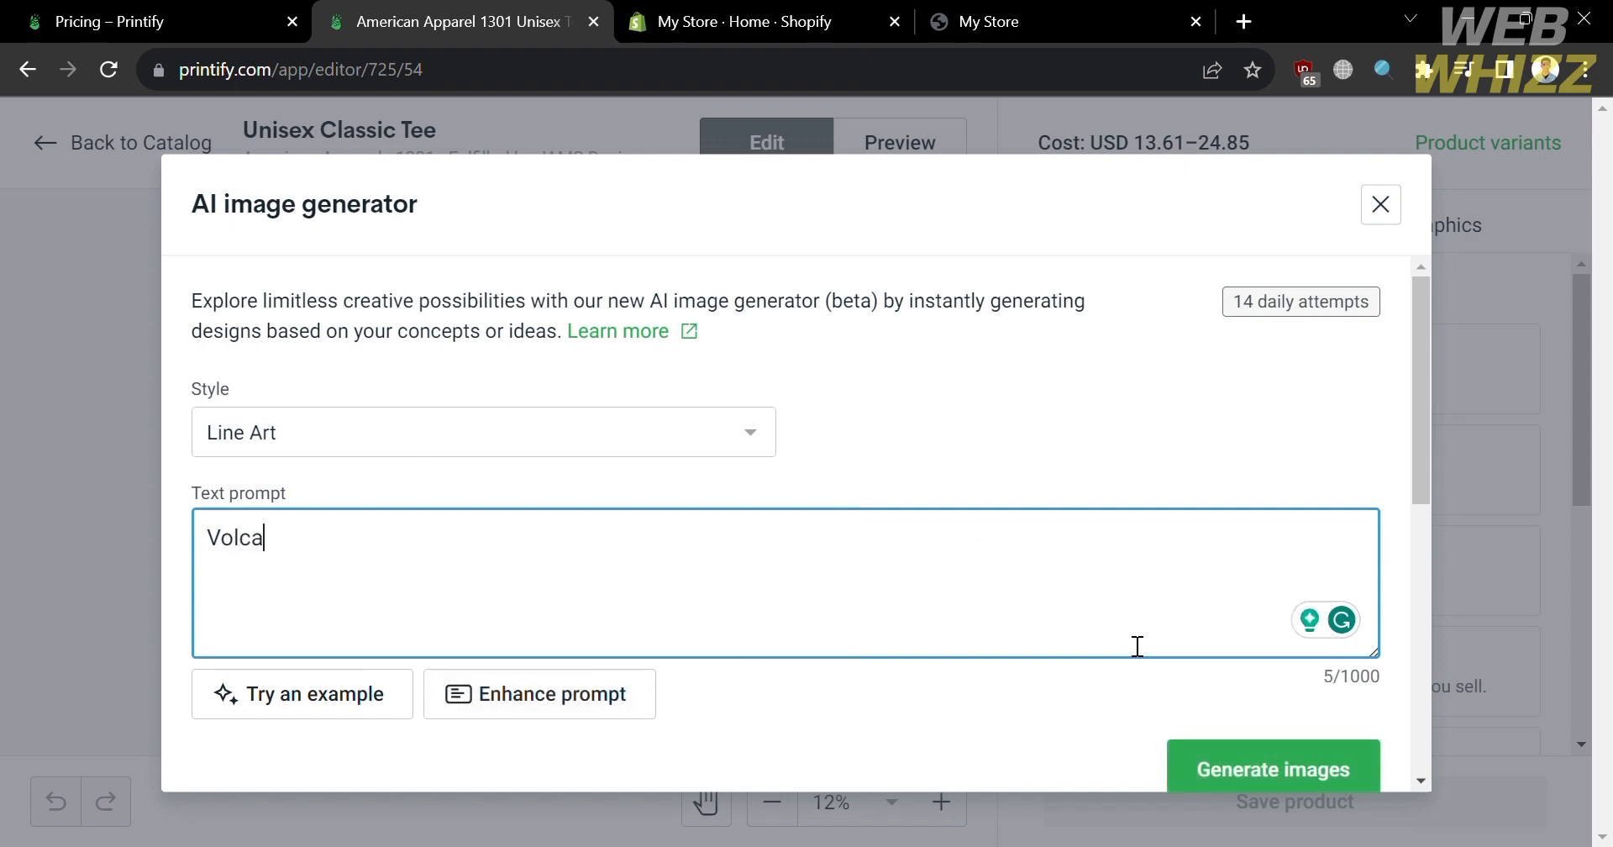
text(no in winter)
scroll(1138, 646, down, 4)
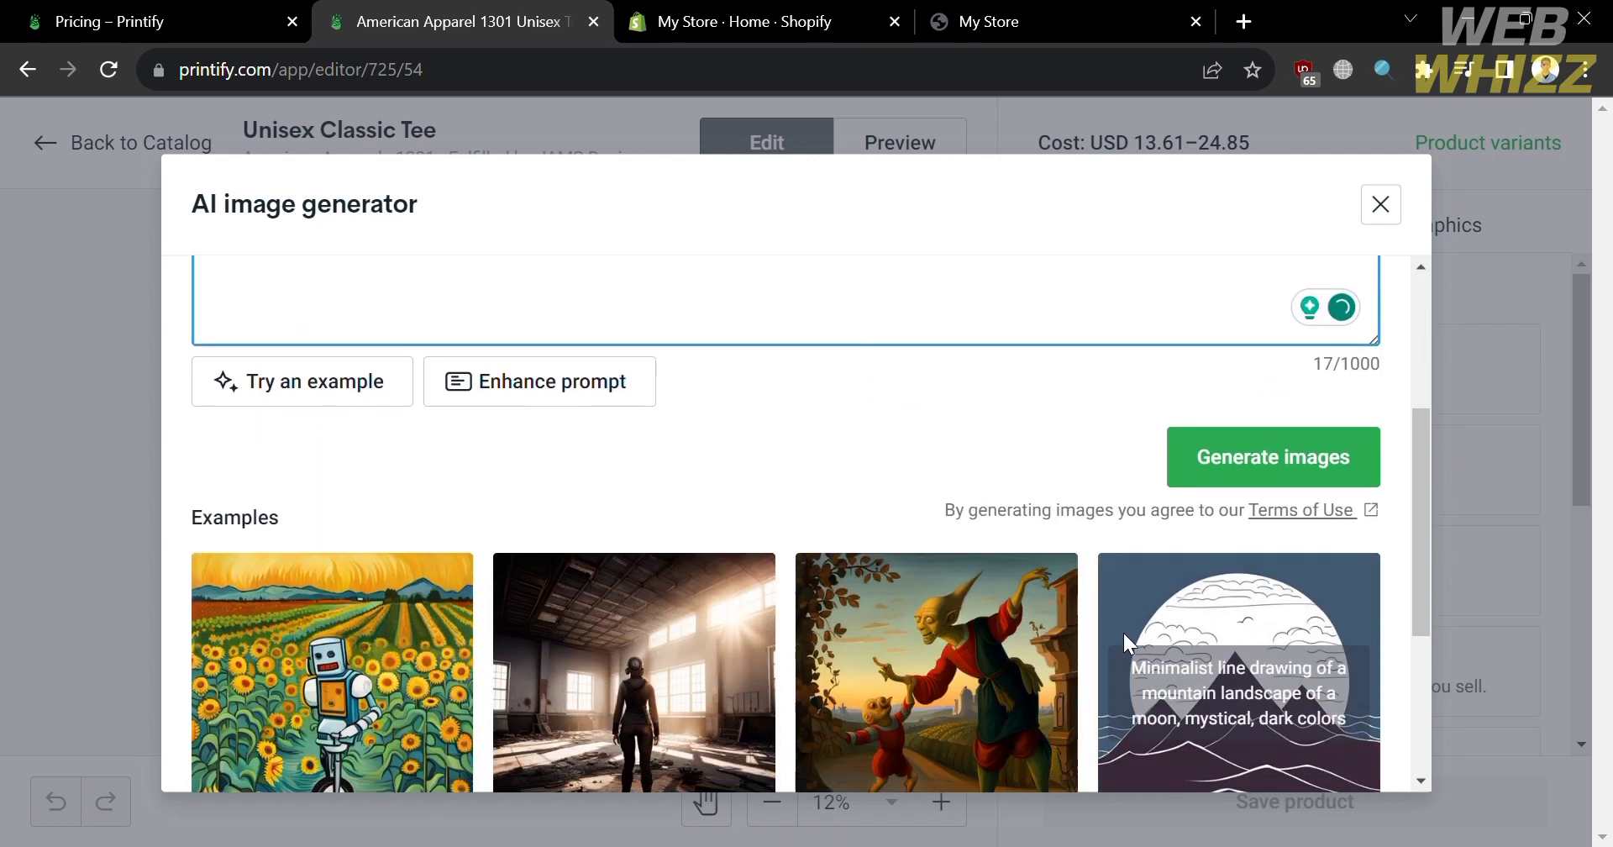
click(1354, 481)
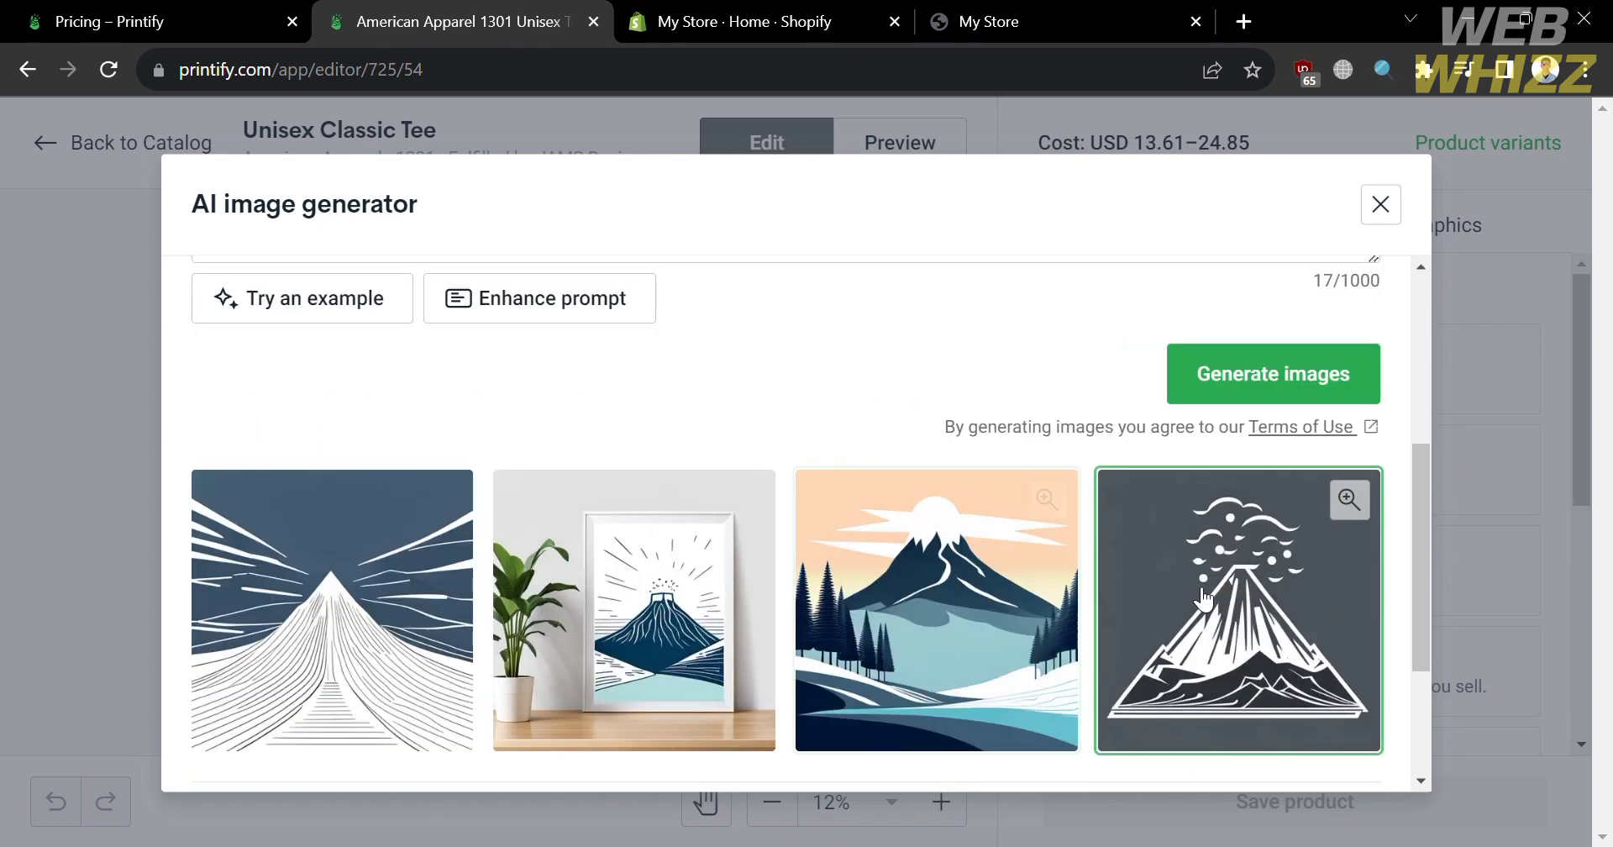
- Add the generated white-on-dark volcano image to the shirt front and enlarge it to 14 × 14 in across the print area
click(1244, 627)
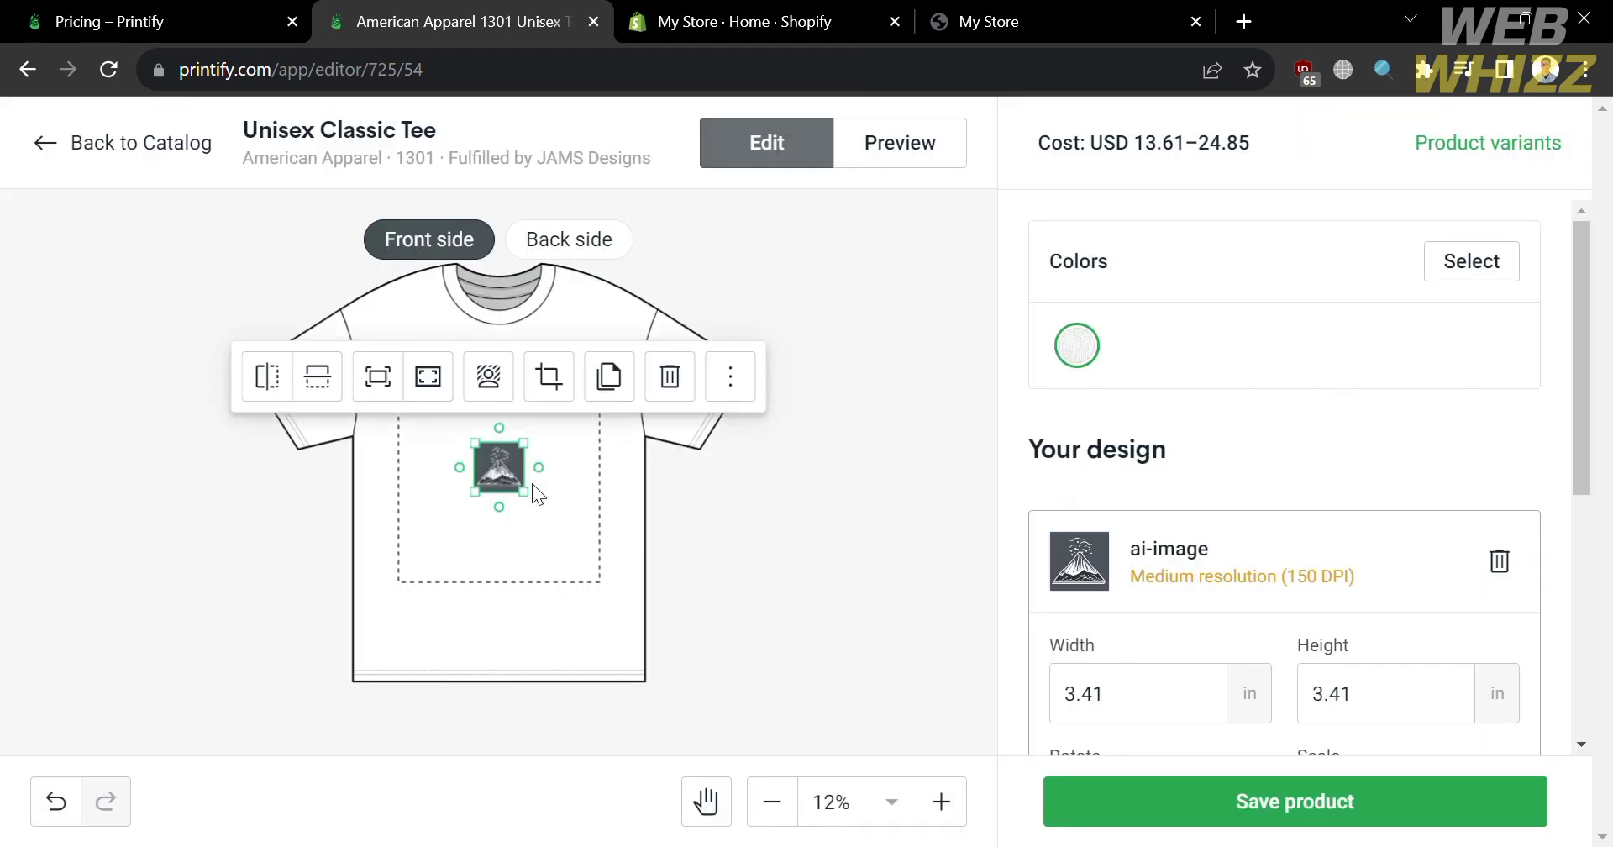
drag(530, 485, 624, 658)
drag(562, 541, 488, 455)
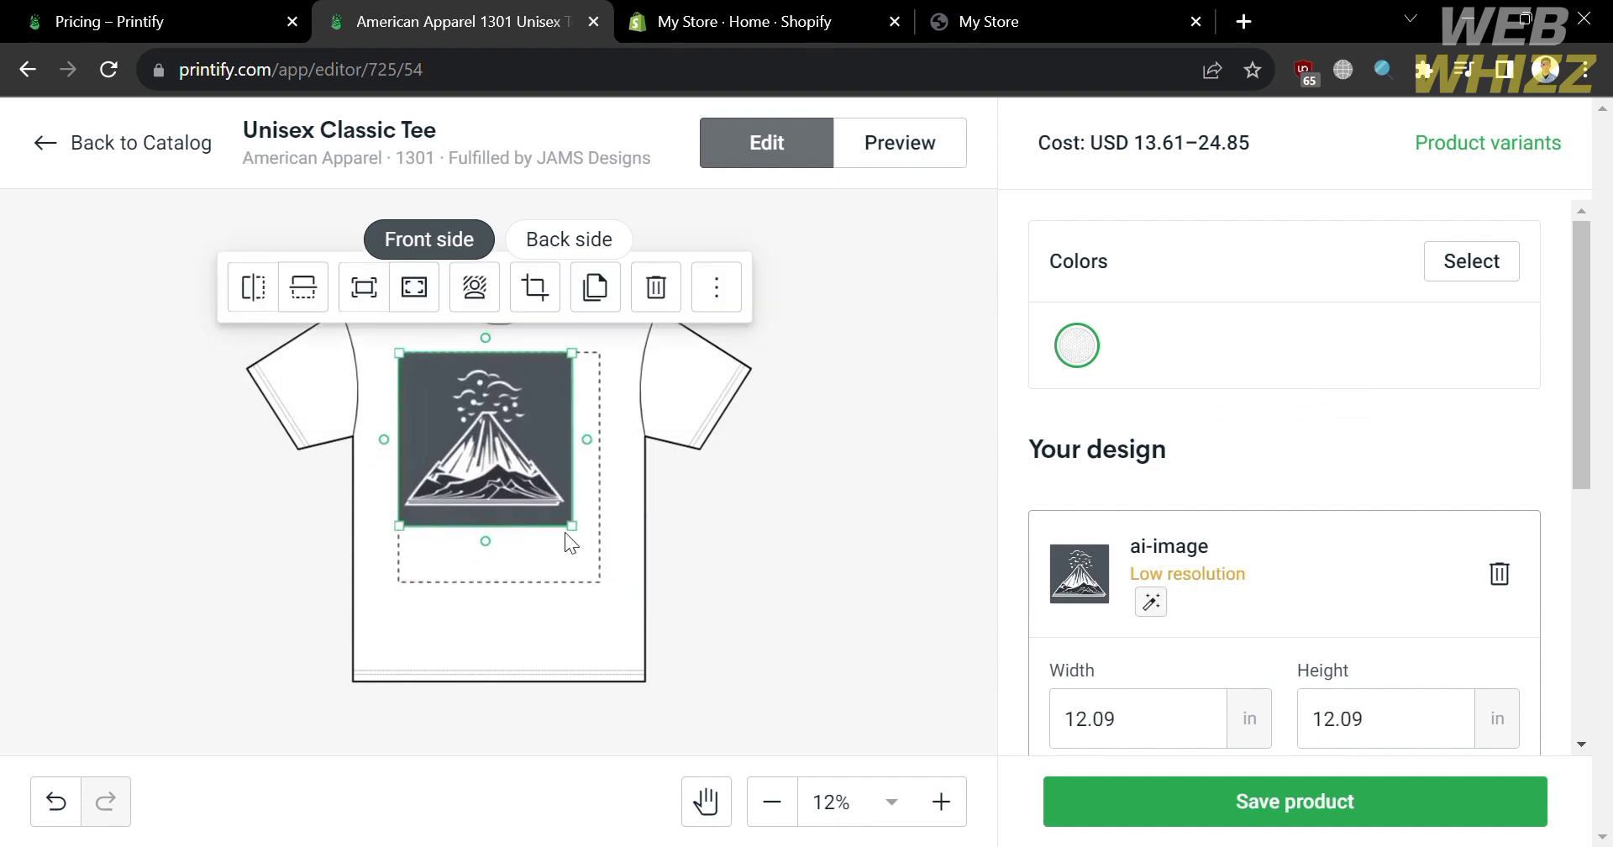
drag(573, 535, 588, 564)
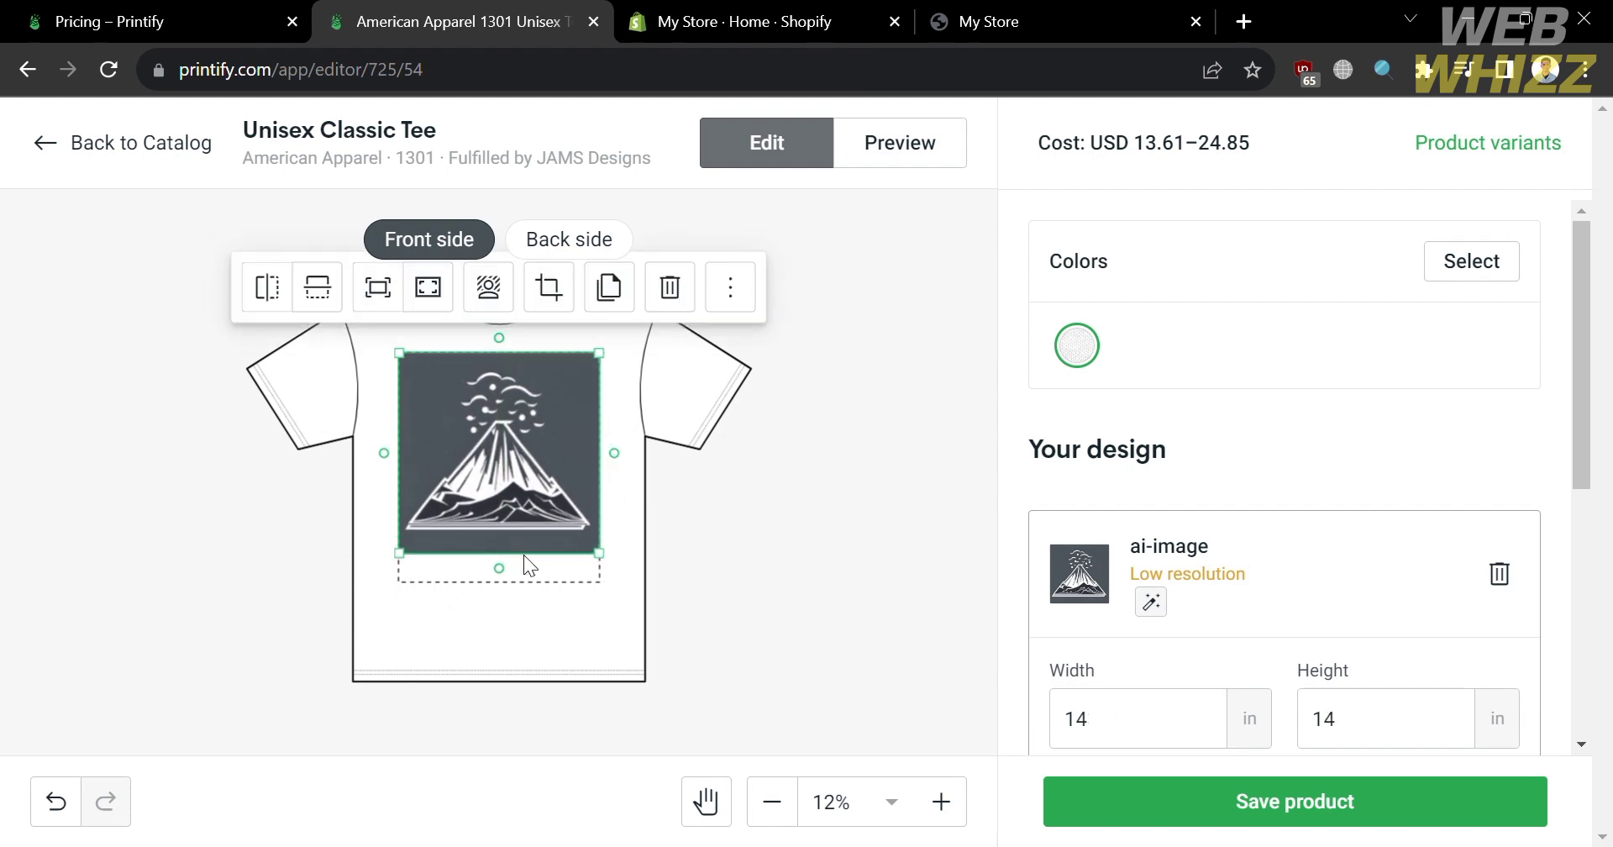
click(678, 557)
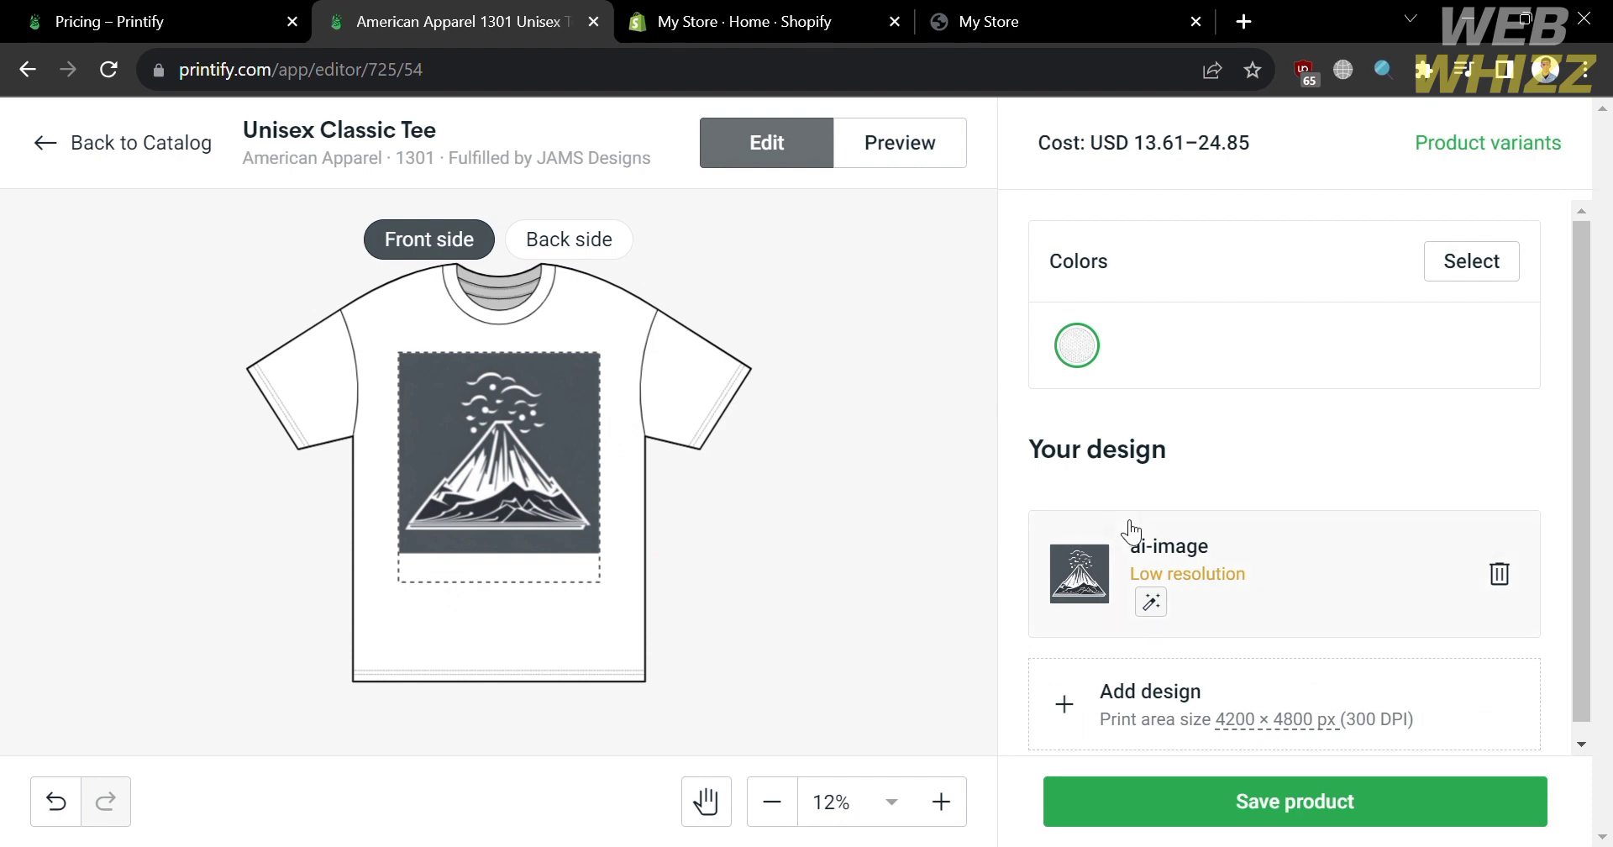
- Save the designed product and choose the On Person 2 mockup as its title image
scroll(1359, 385, down, 1)
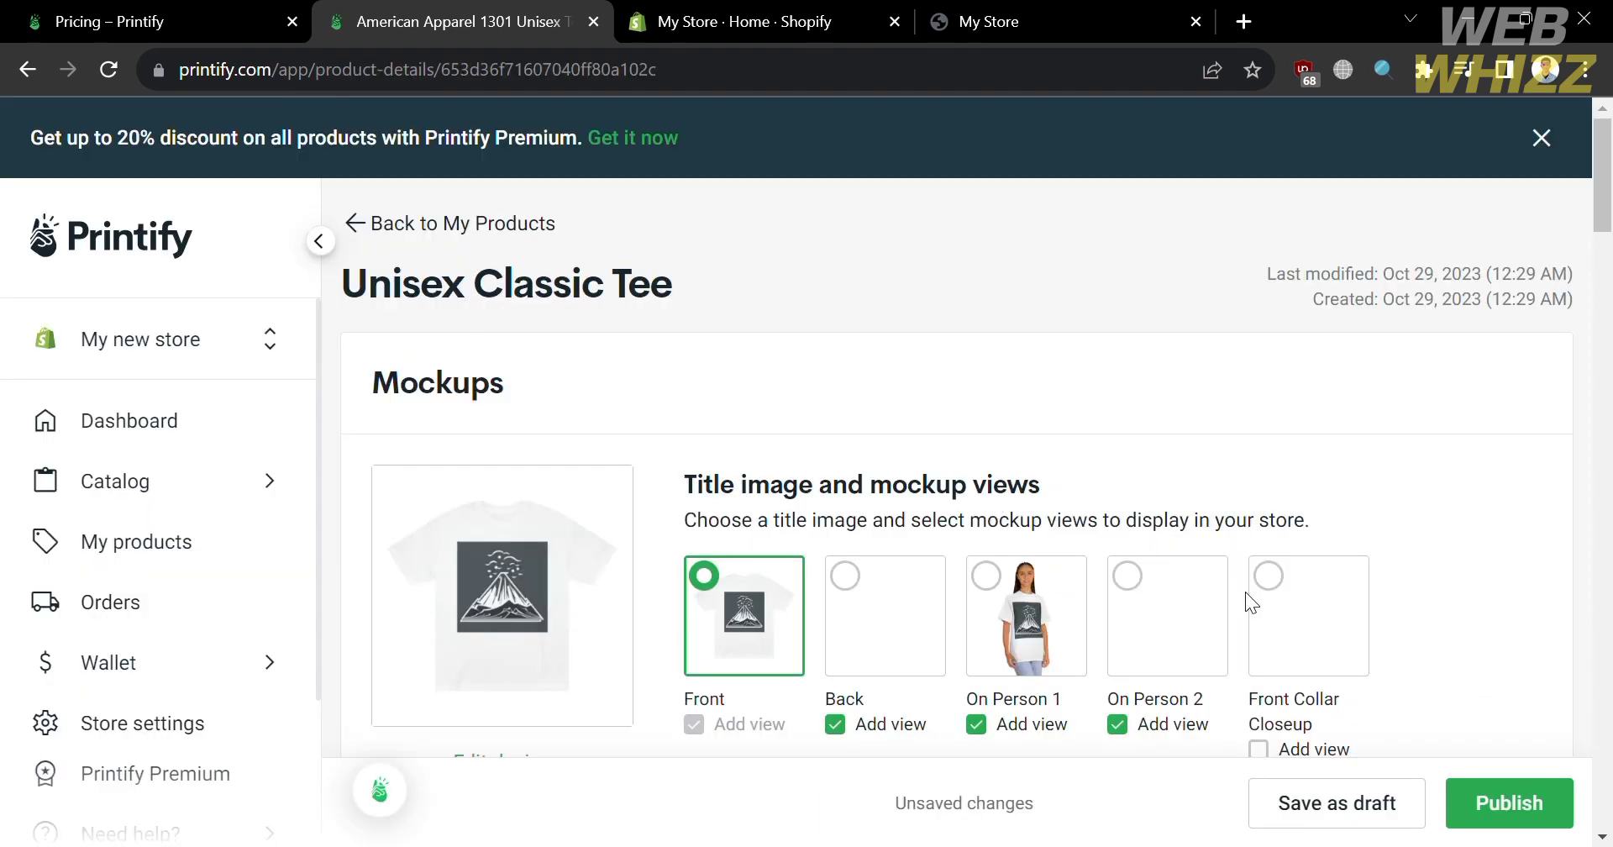
click(1042, 634)
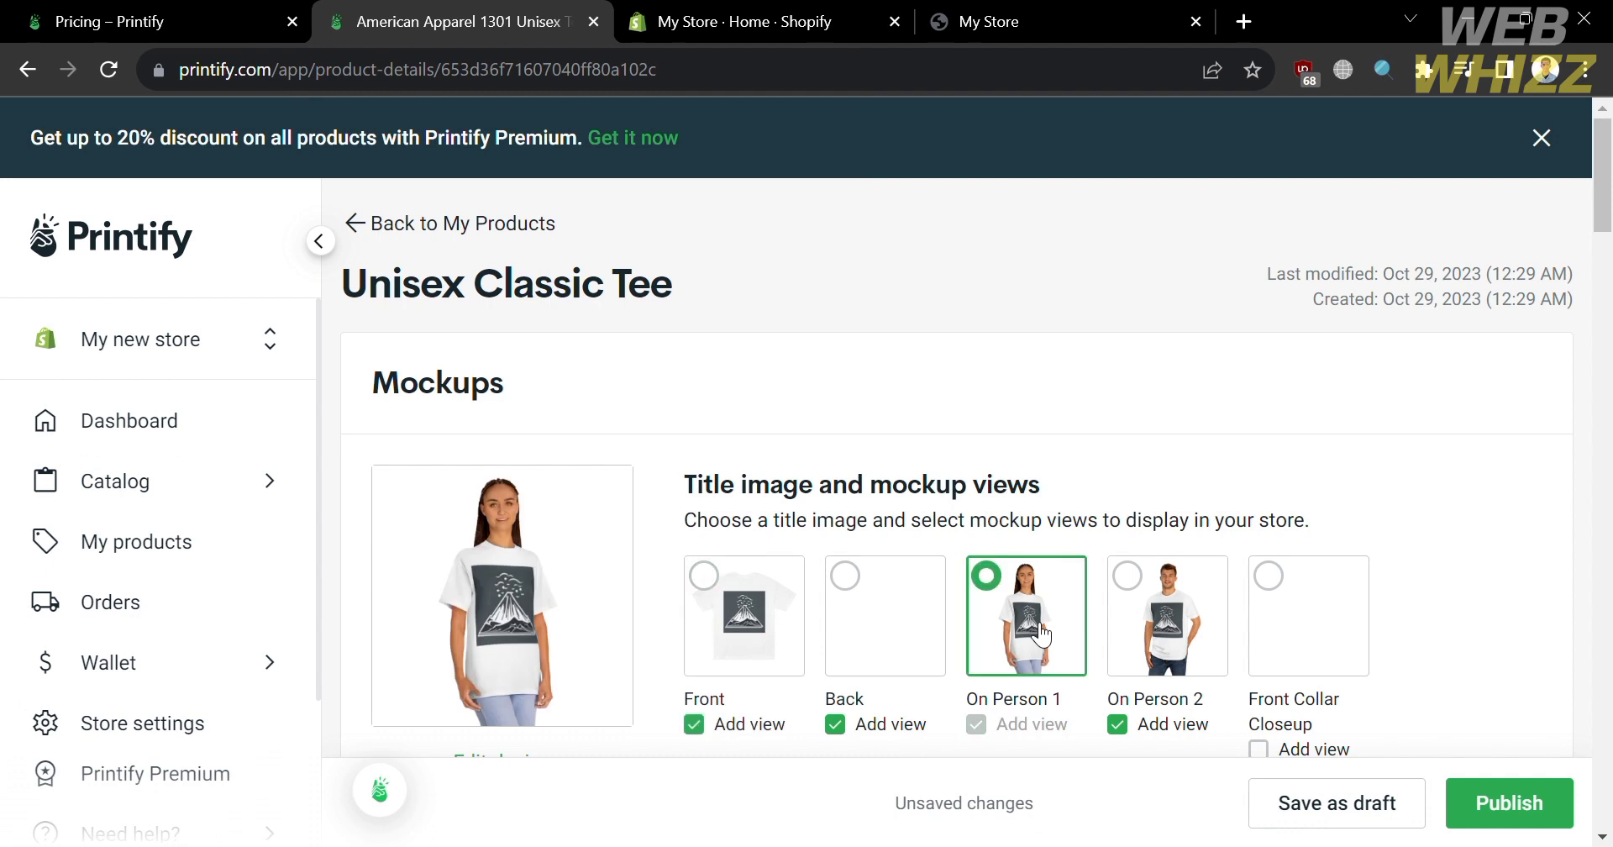
click(1139, 625)
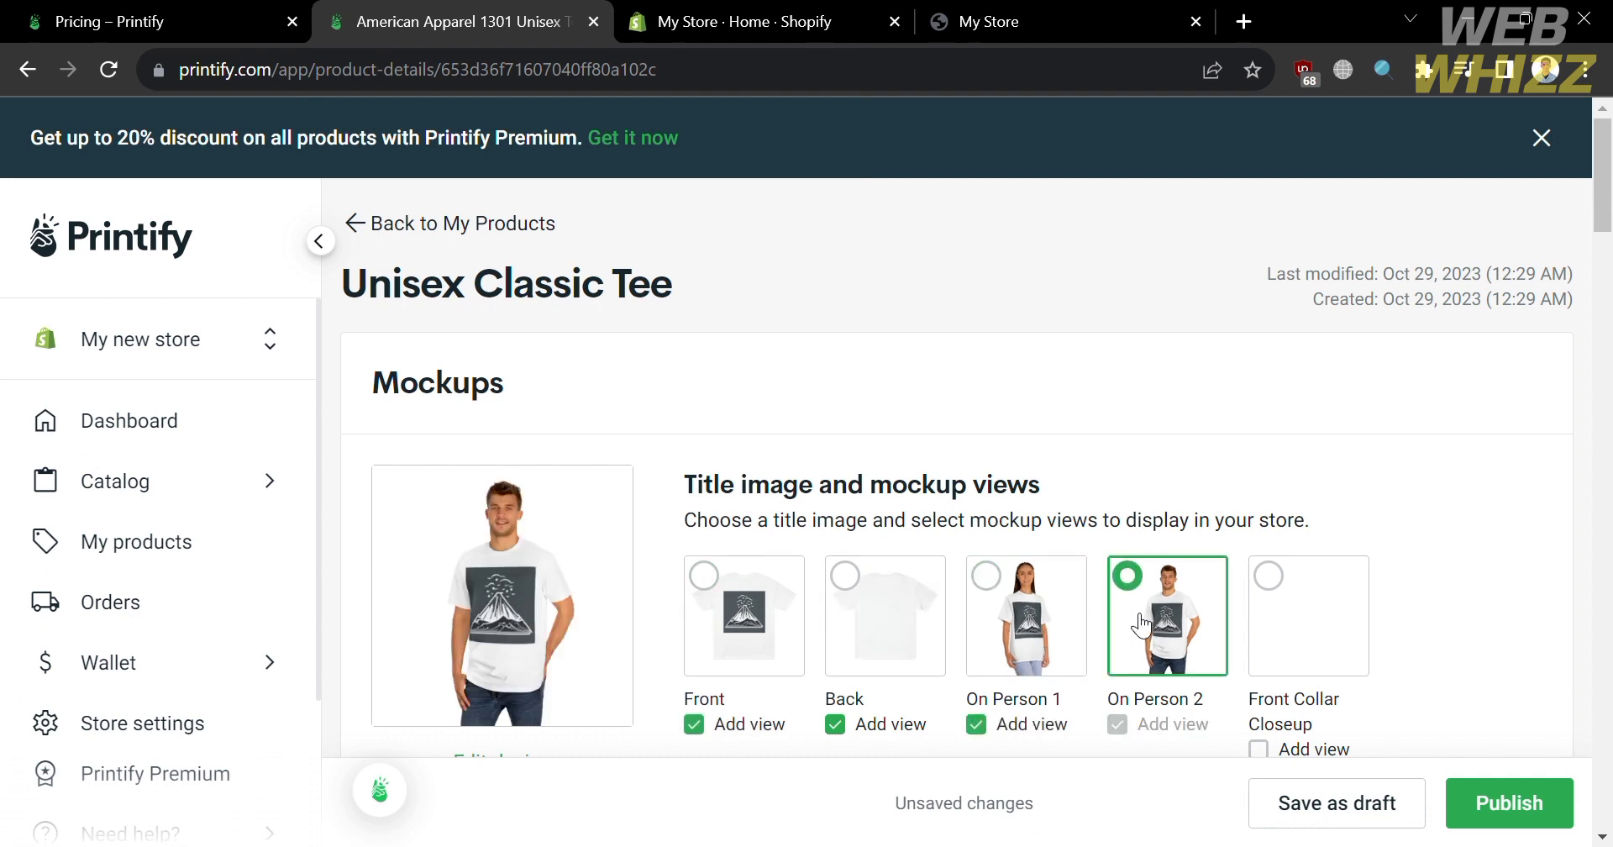
- Add the size table to the Unisex Classic Tee's product description
scroll(1140, 625, down, 9)
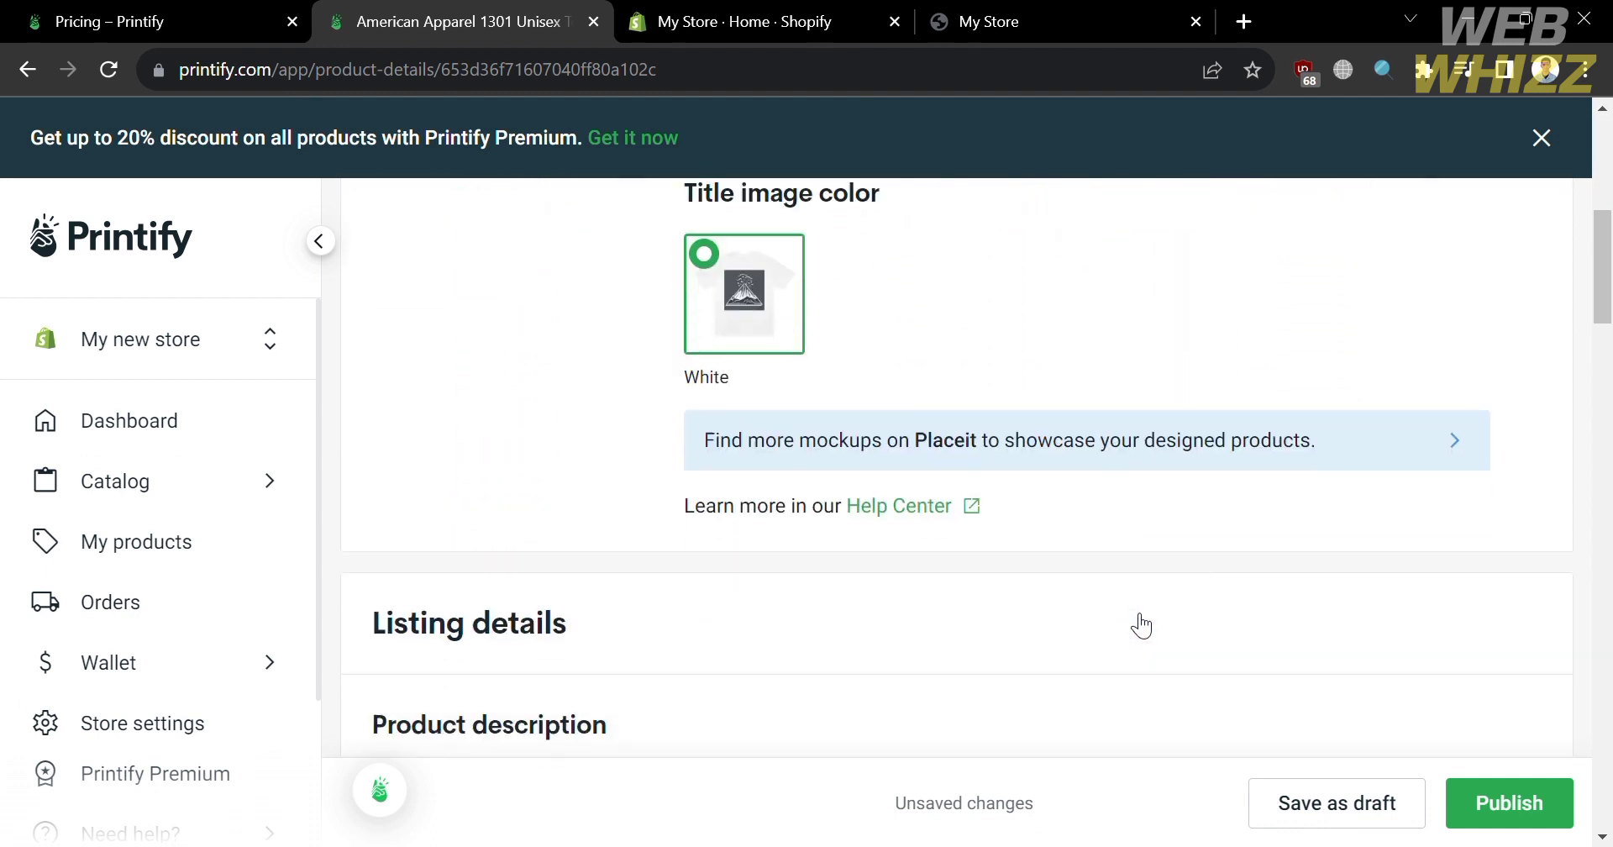
scroll(943, 583, down, 4)
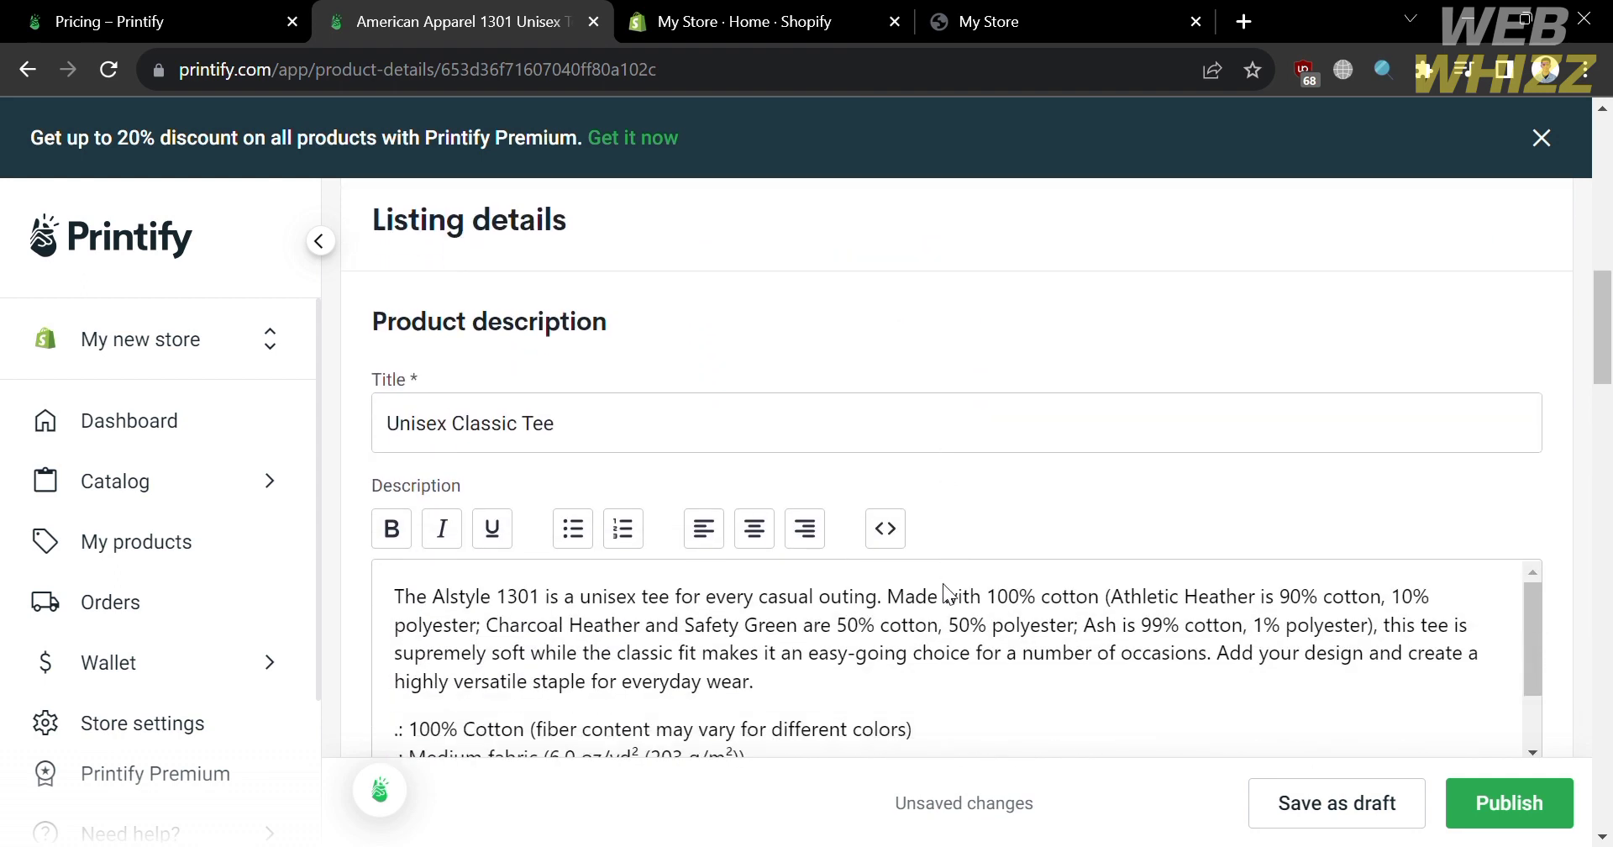
scroll(1102, 575, down, 1)
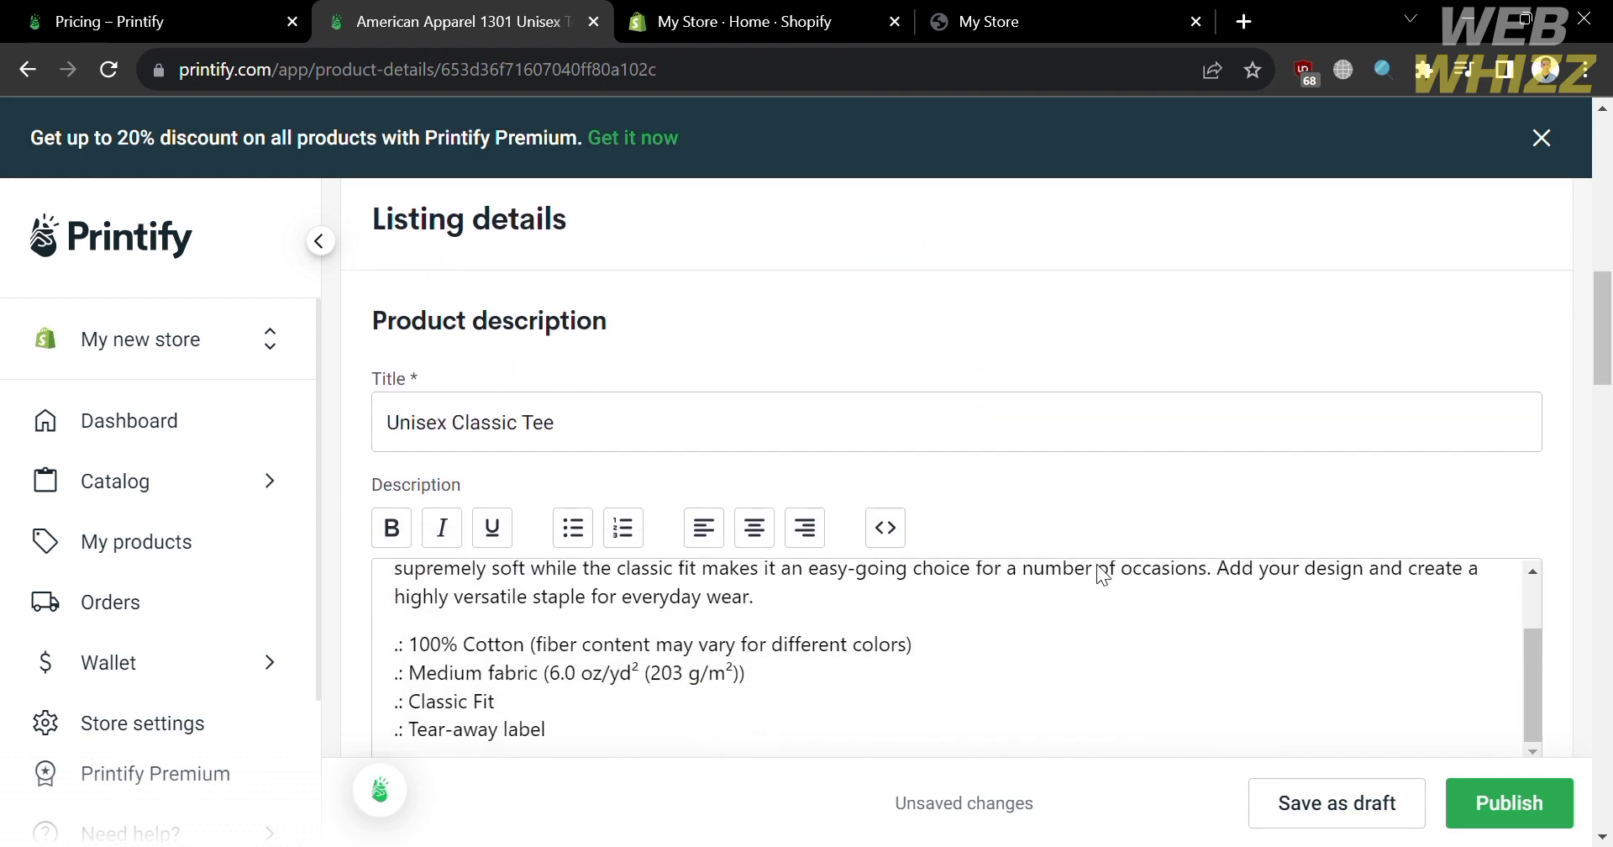
scroll(1103, 575, down, 3)
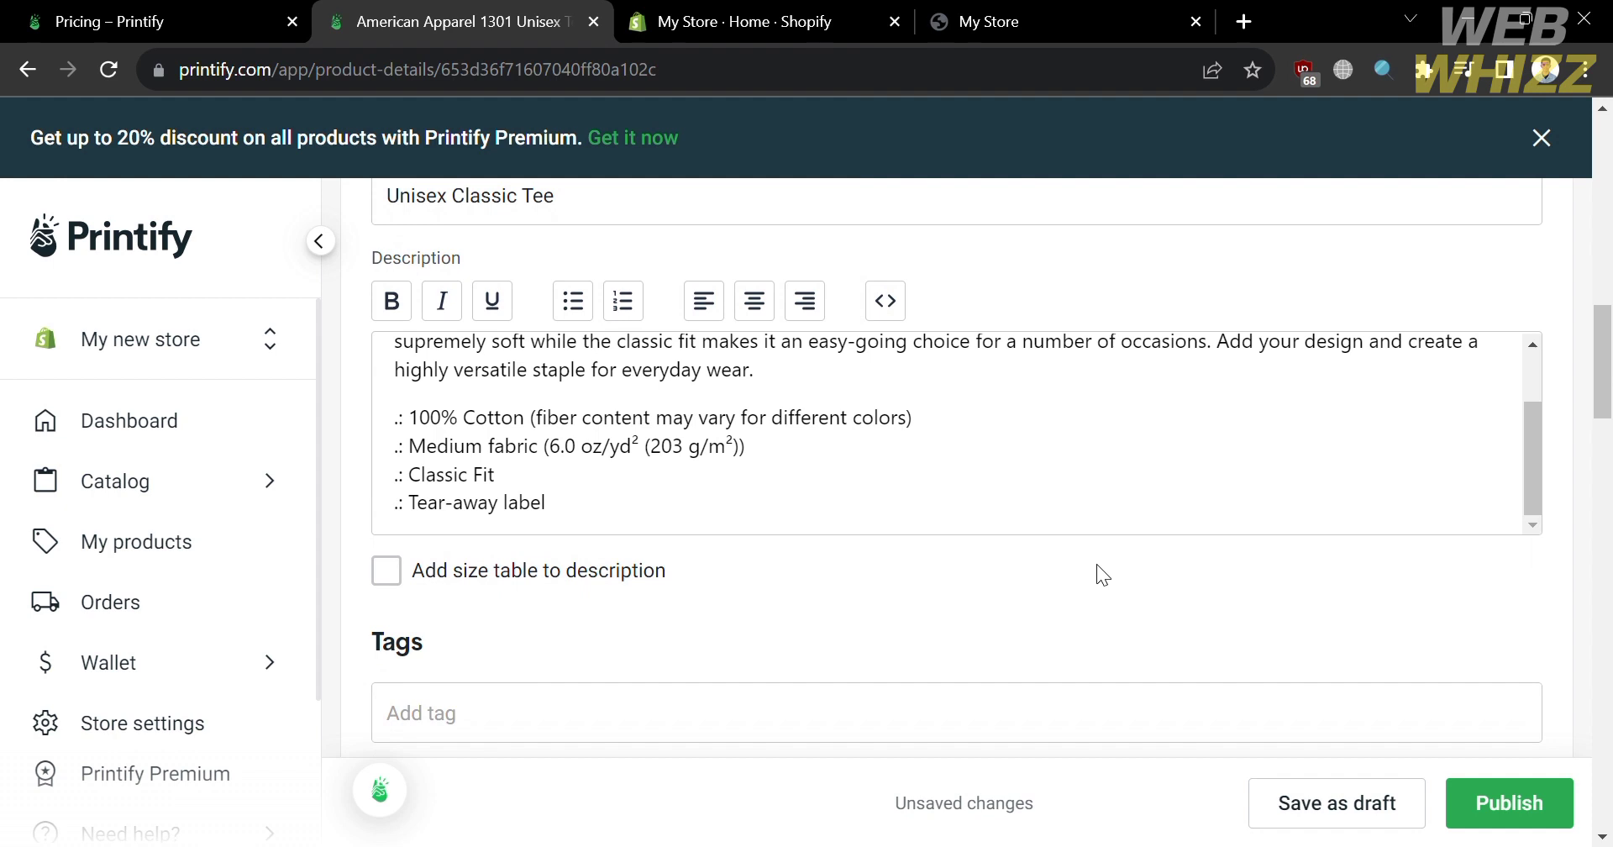
click(386, 571)
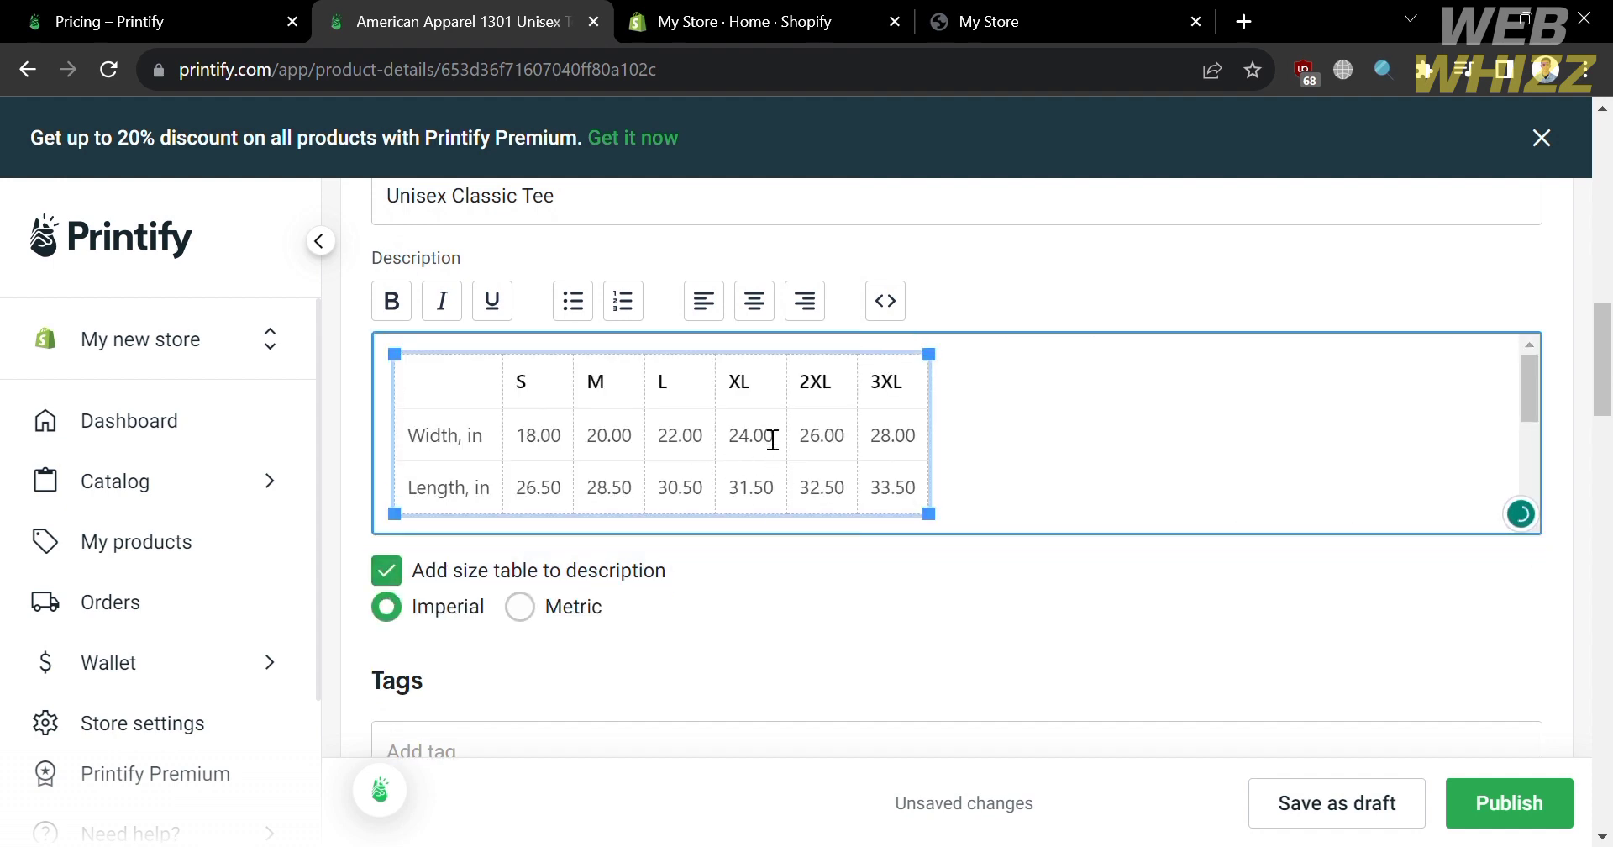
- Review the listing's tags, shipping profile setting and variant pricing table
scroll(772, 439, down, 1)
scroll(773, 439, down, 6)
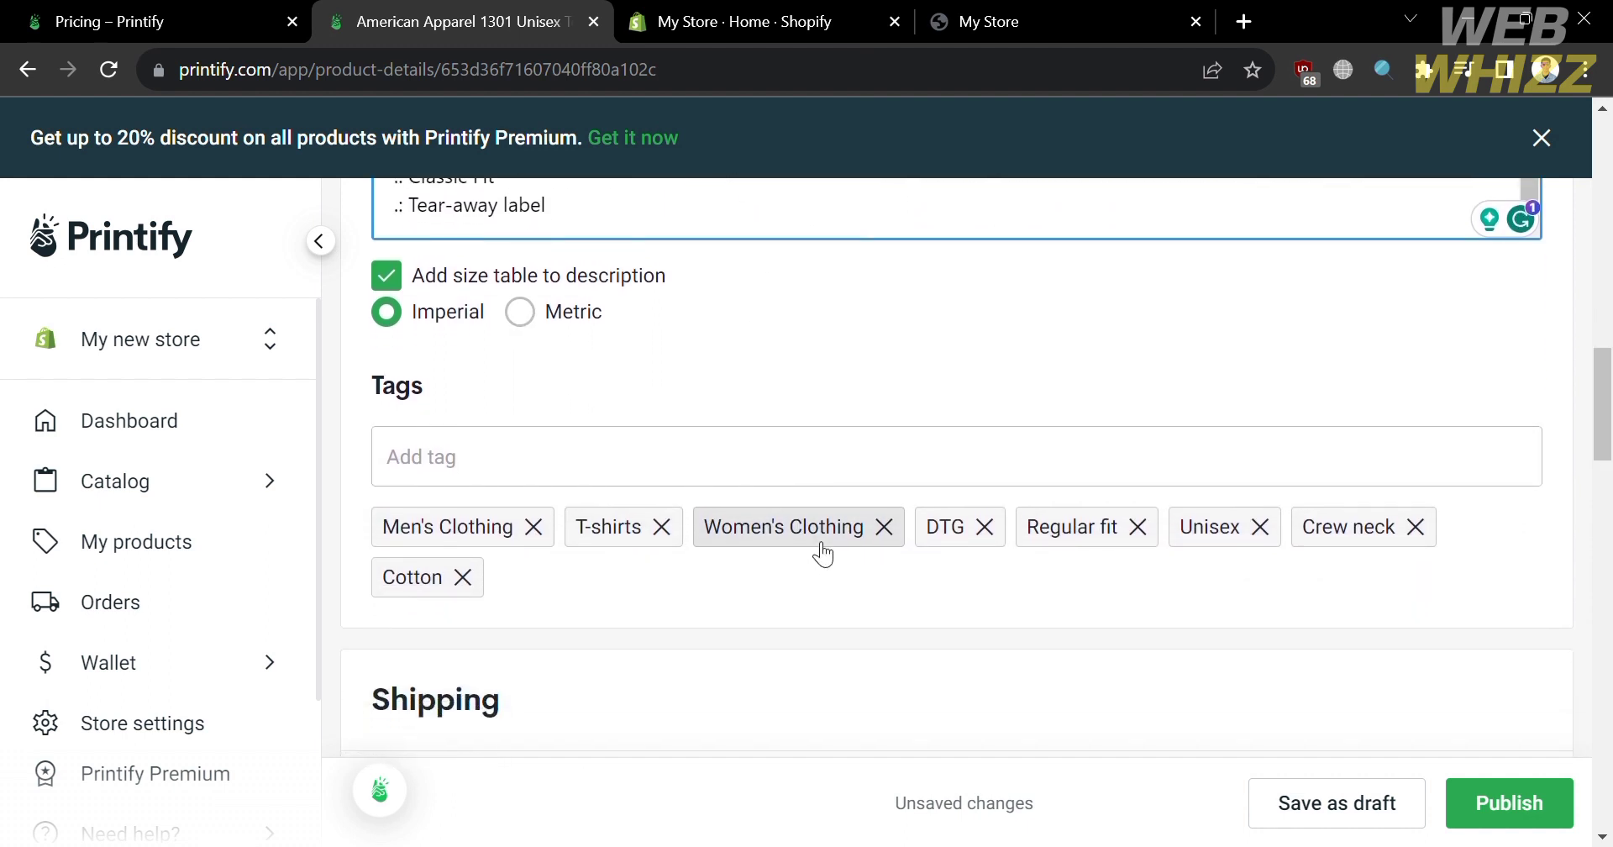
click(452, 525)
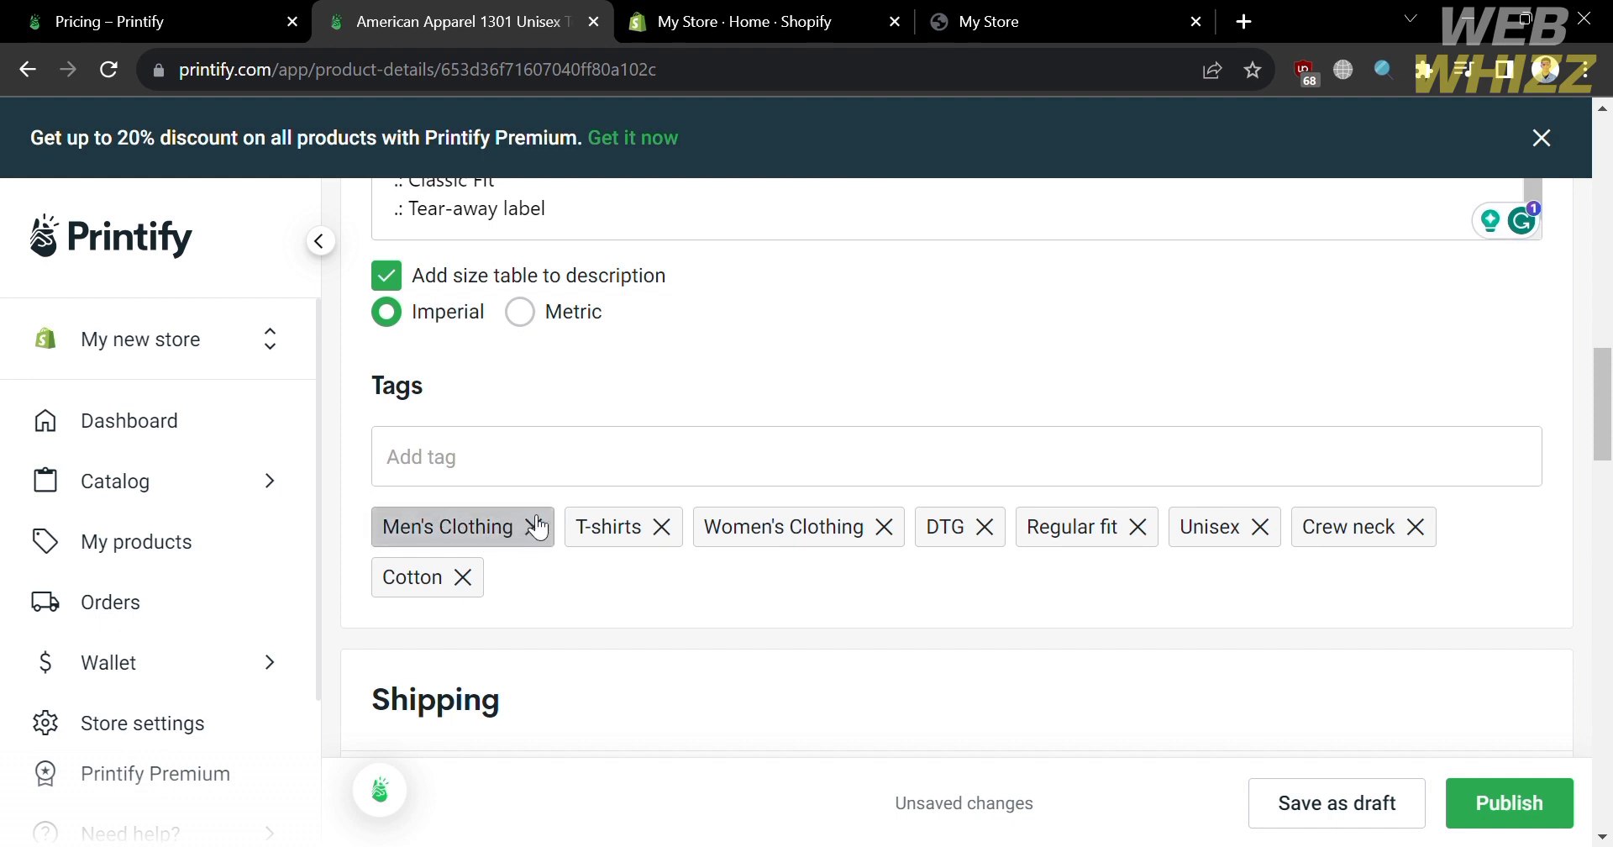
scroll(886, 658, down, 4)
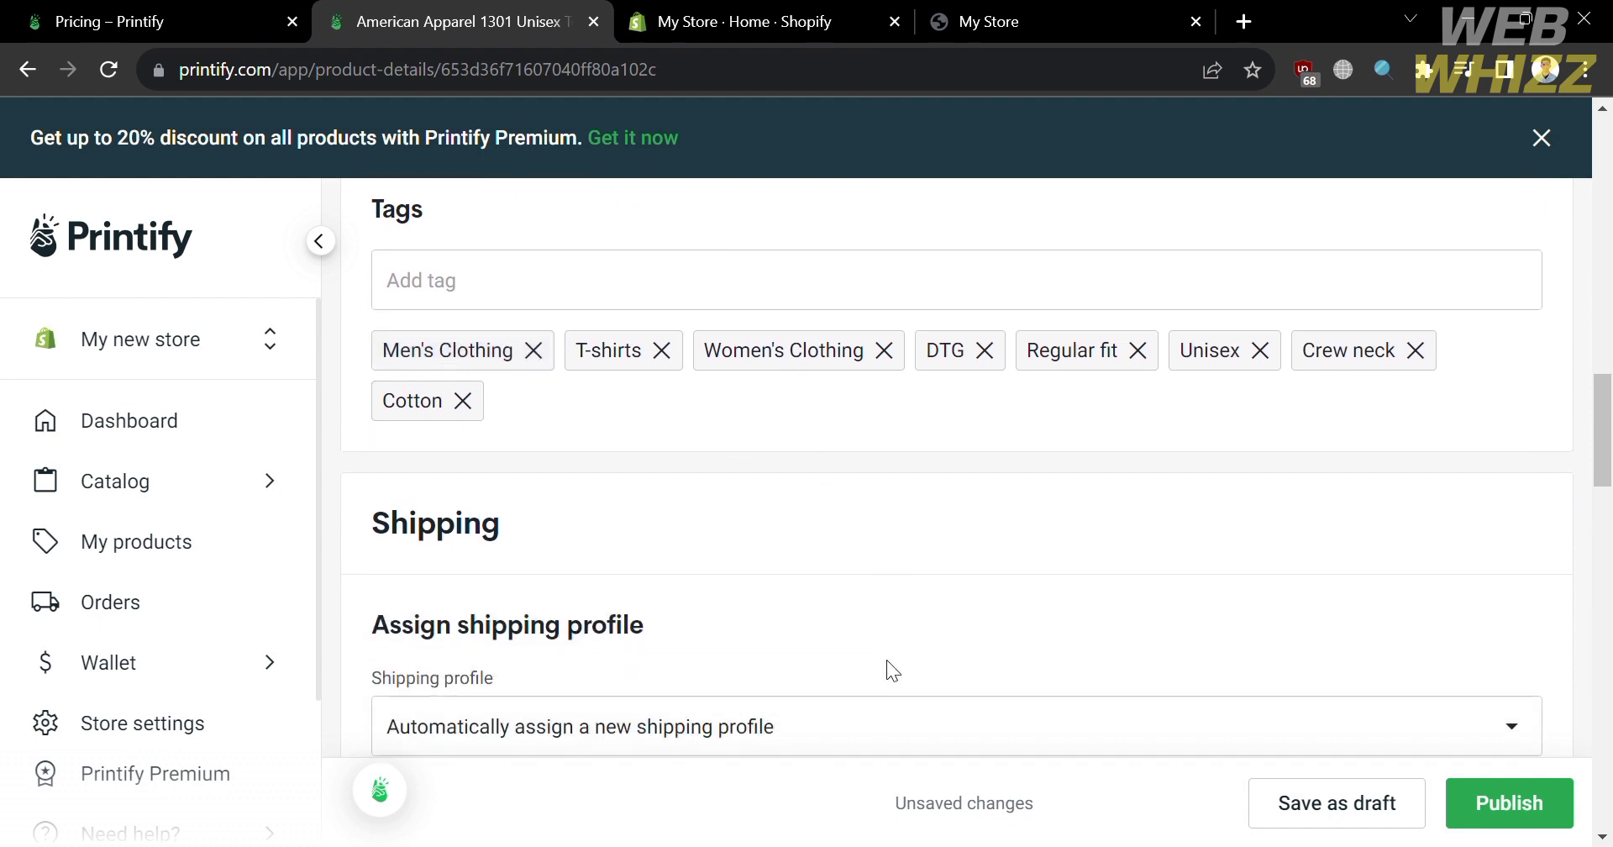
scroll(647, 644, down, 3)
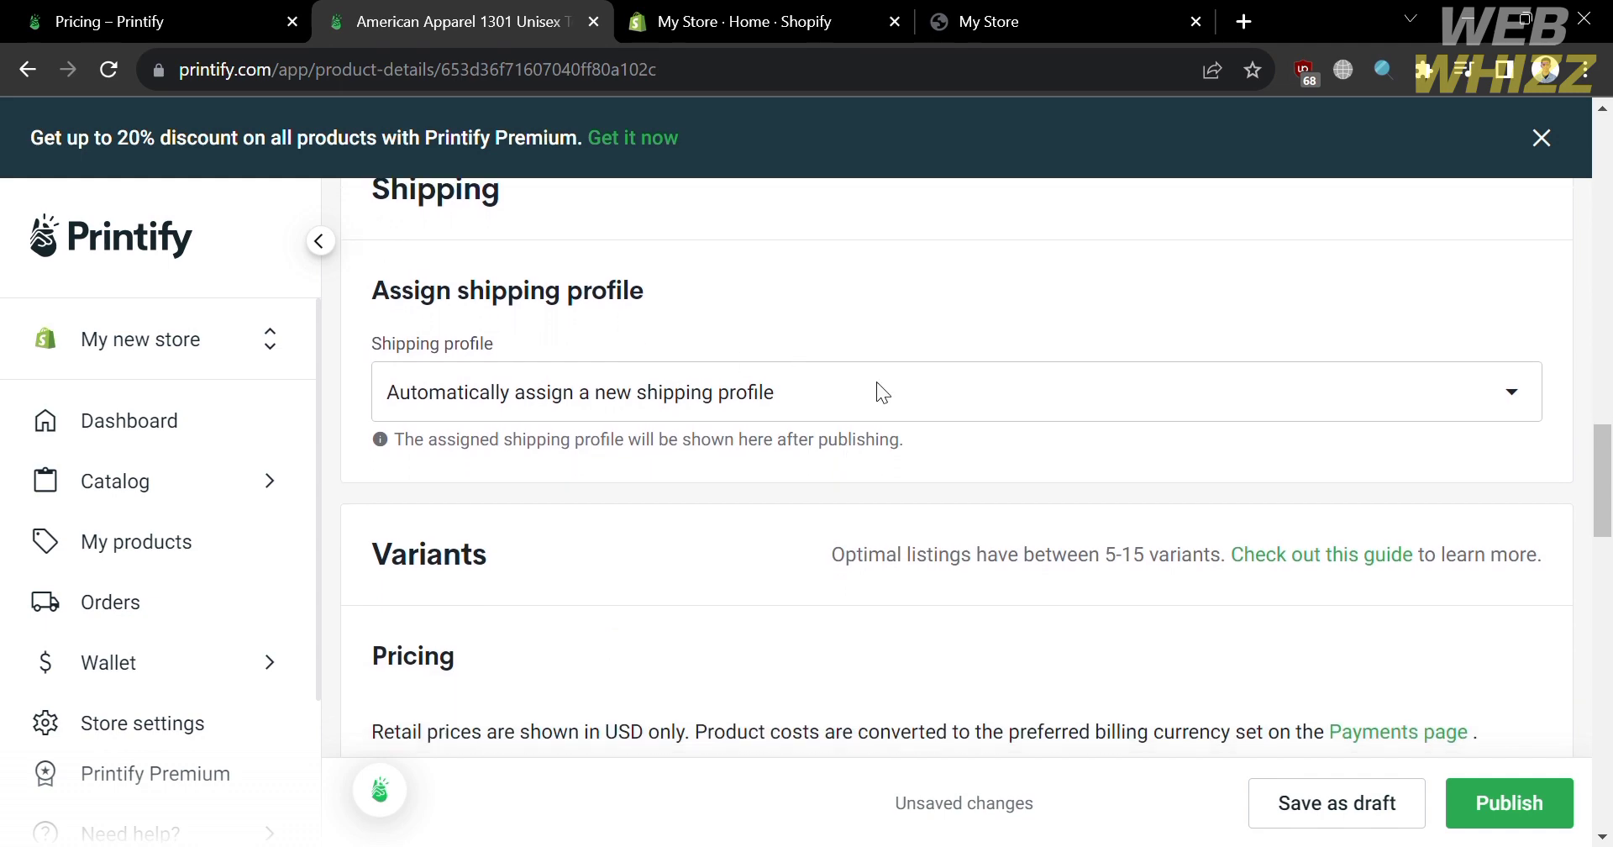
scroll(895, 506, down, 7)
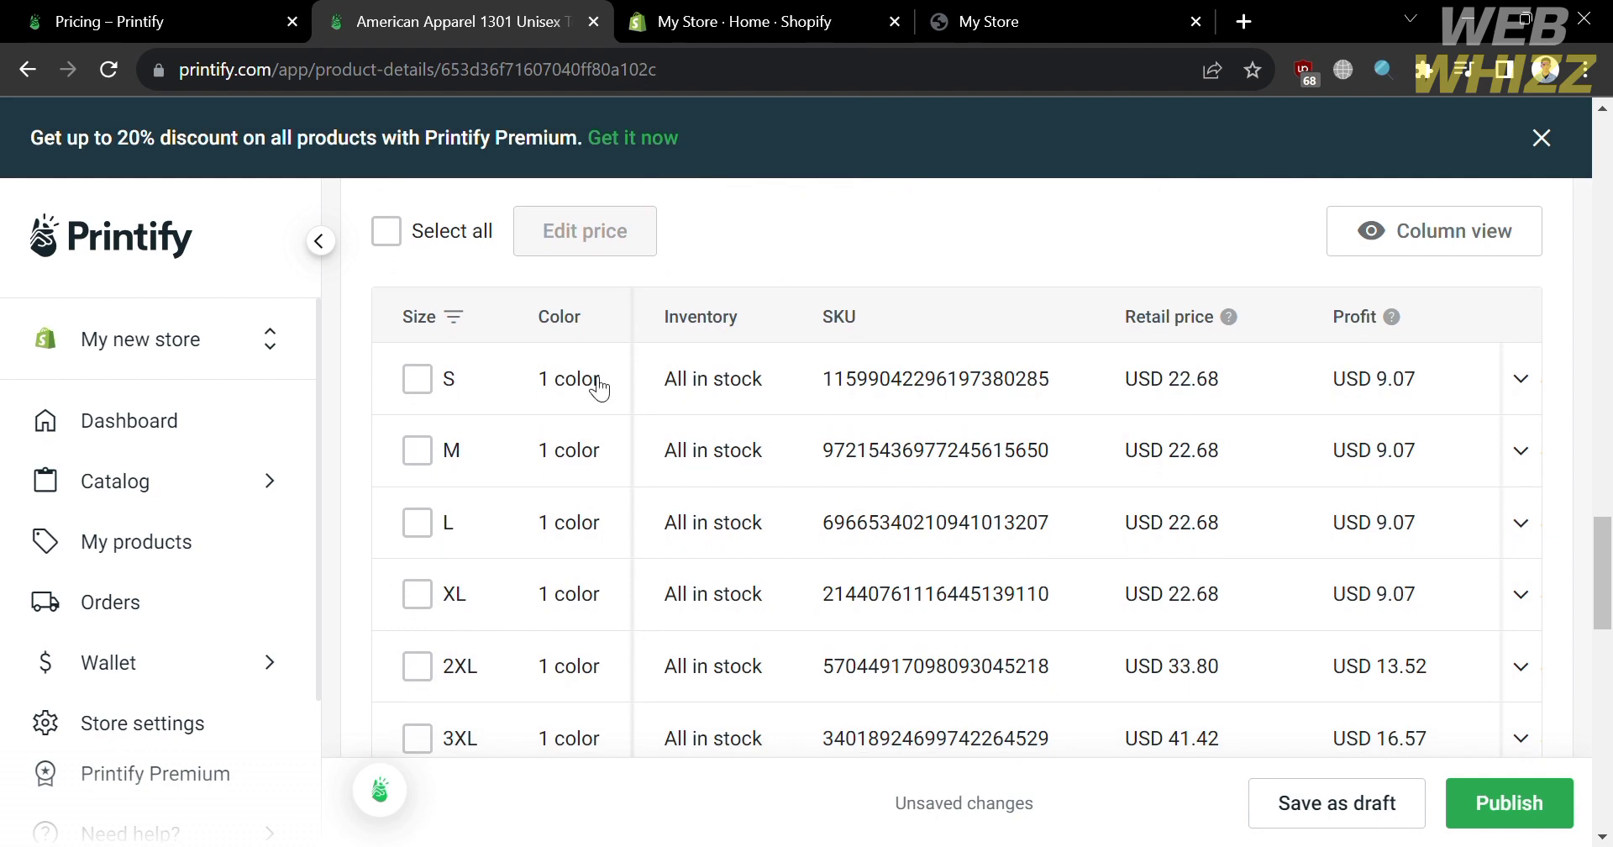
- Set the profit margin of the size S variant to 60%
scroll(1090, 489, right, 1)
scroll(1092, 497, right, 5)
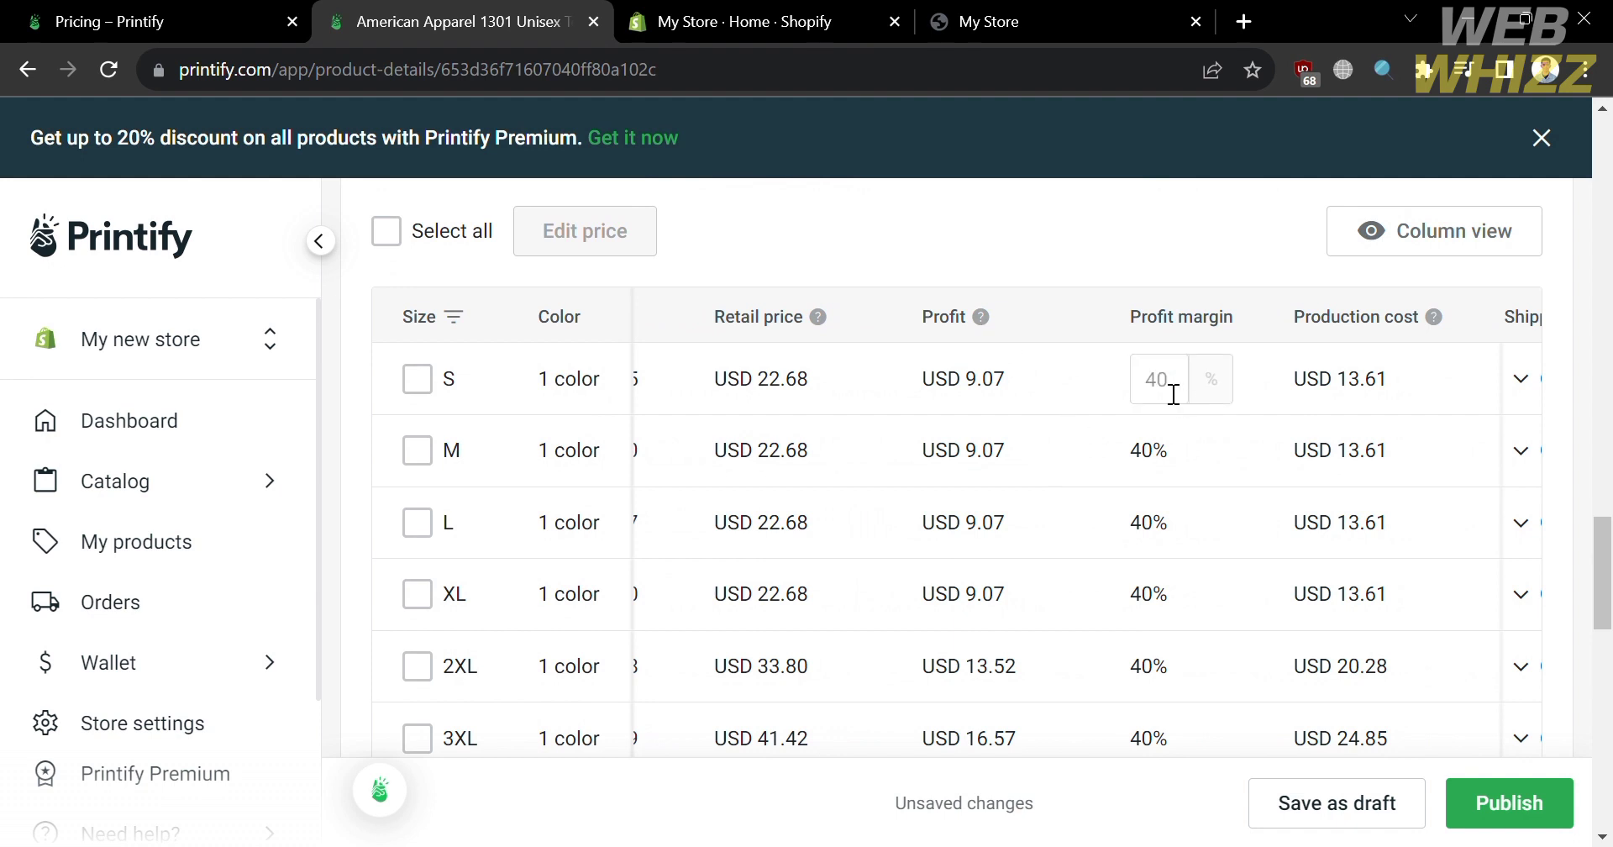
scroll(1344, 382, right, 3)
scroll(1348, 382, right, 2)
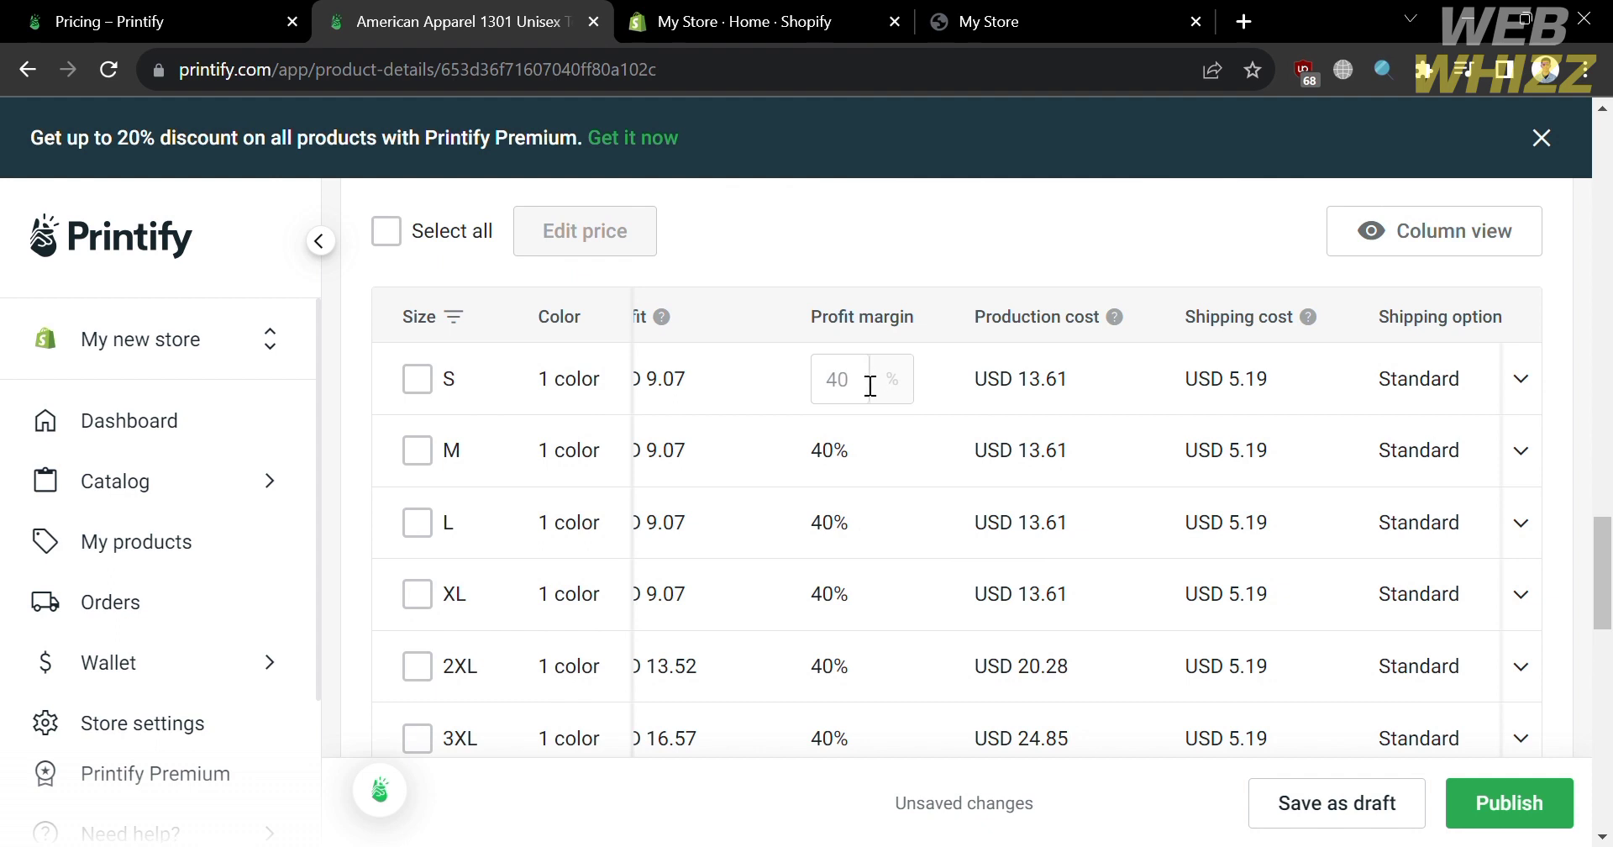
click(861, 387)
key(BackSpace)
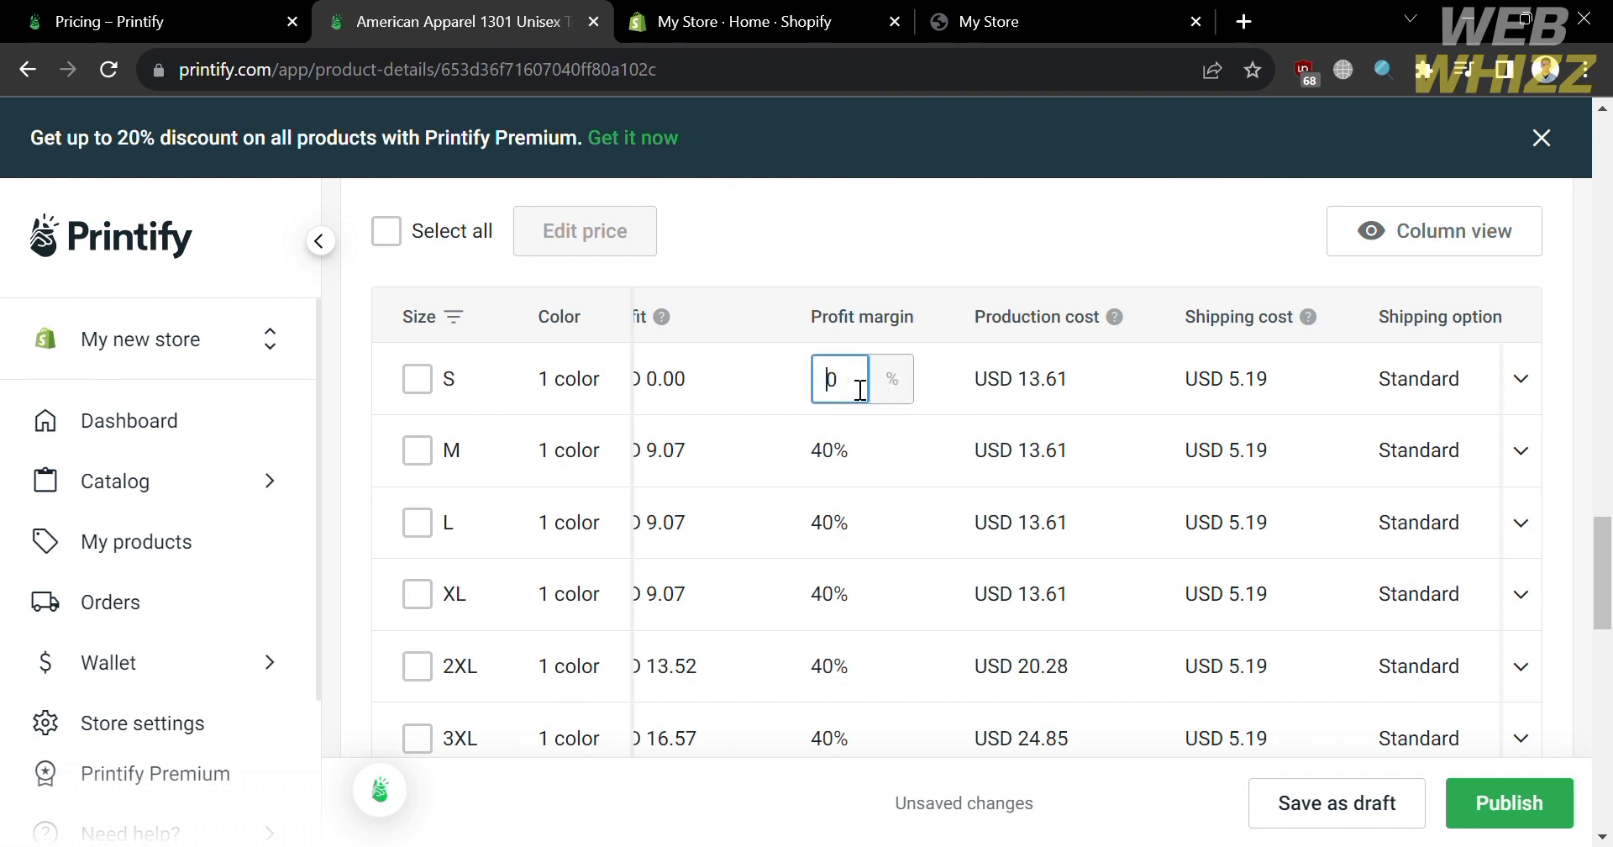
text(6)
click(840, 468)
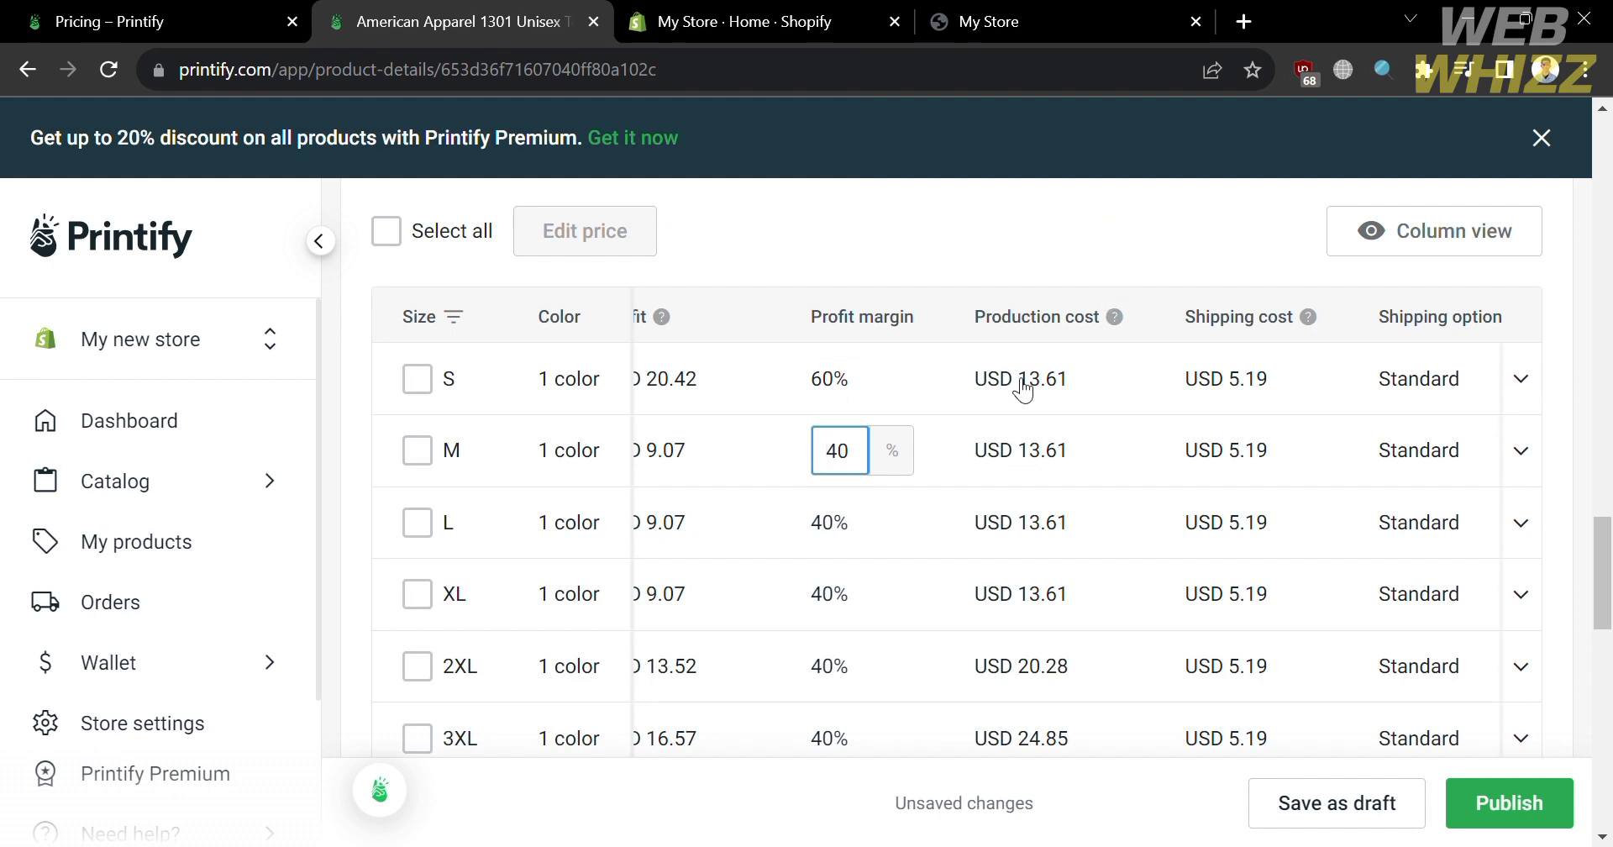
click(1048, 261)
- Look through the publishing settings, publish the tee to the Shopify store and check its entry in the product list
scroll(1082, 504, down, 4)
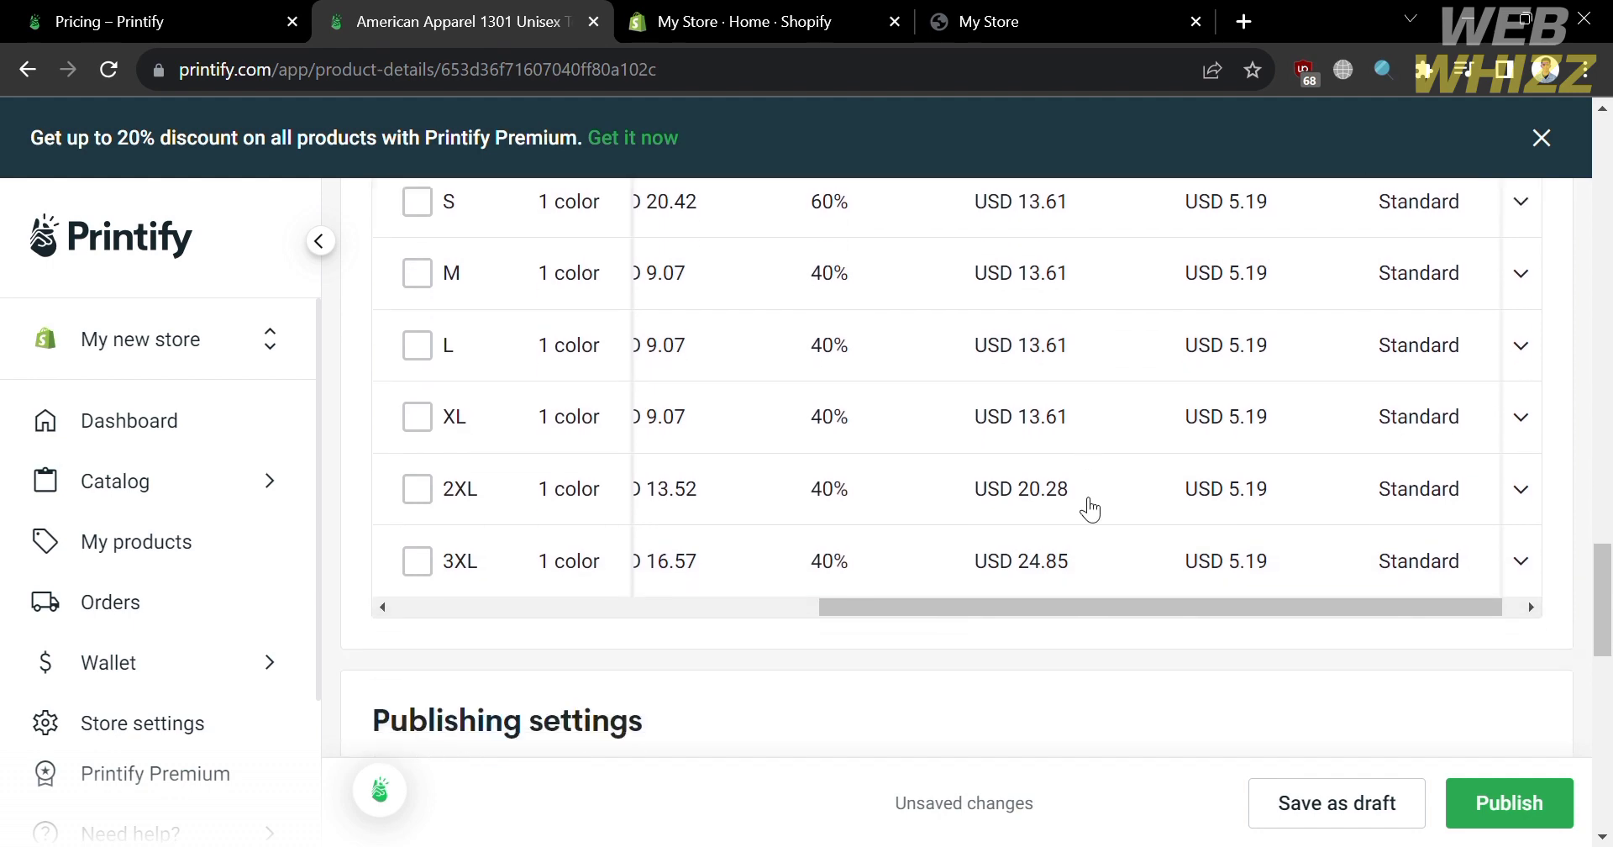
scroll(1084, 504, down, 4)
scroll(1083, 504, down, 3)
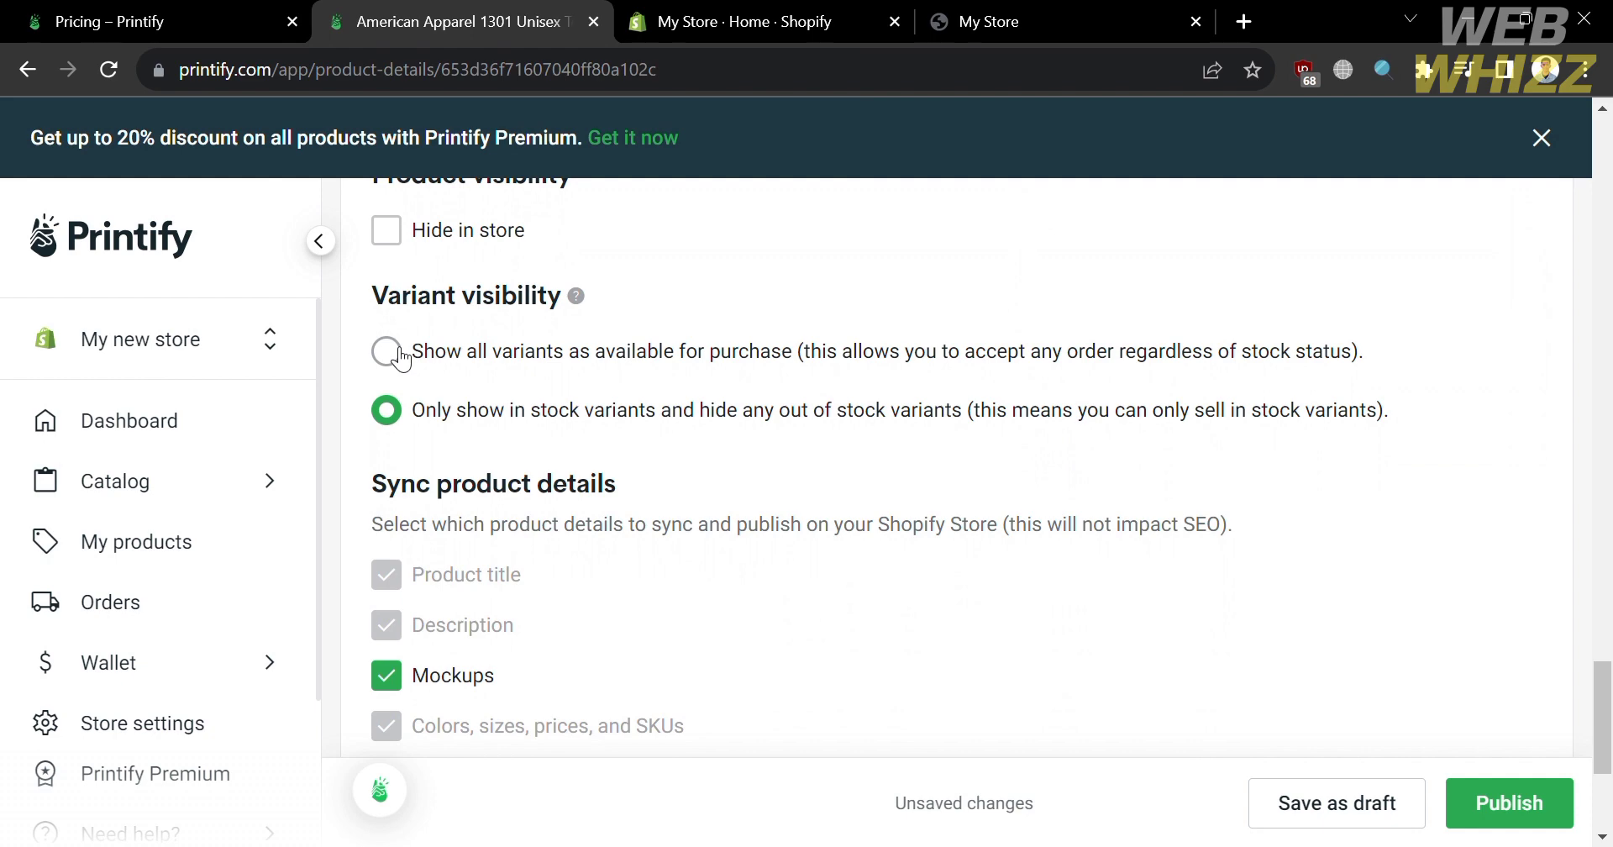
scroll(554, 588, down, 4)
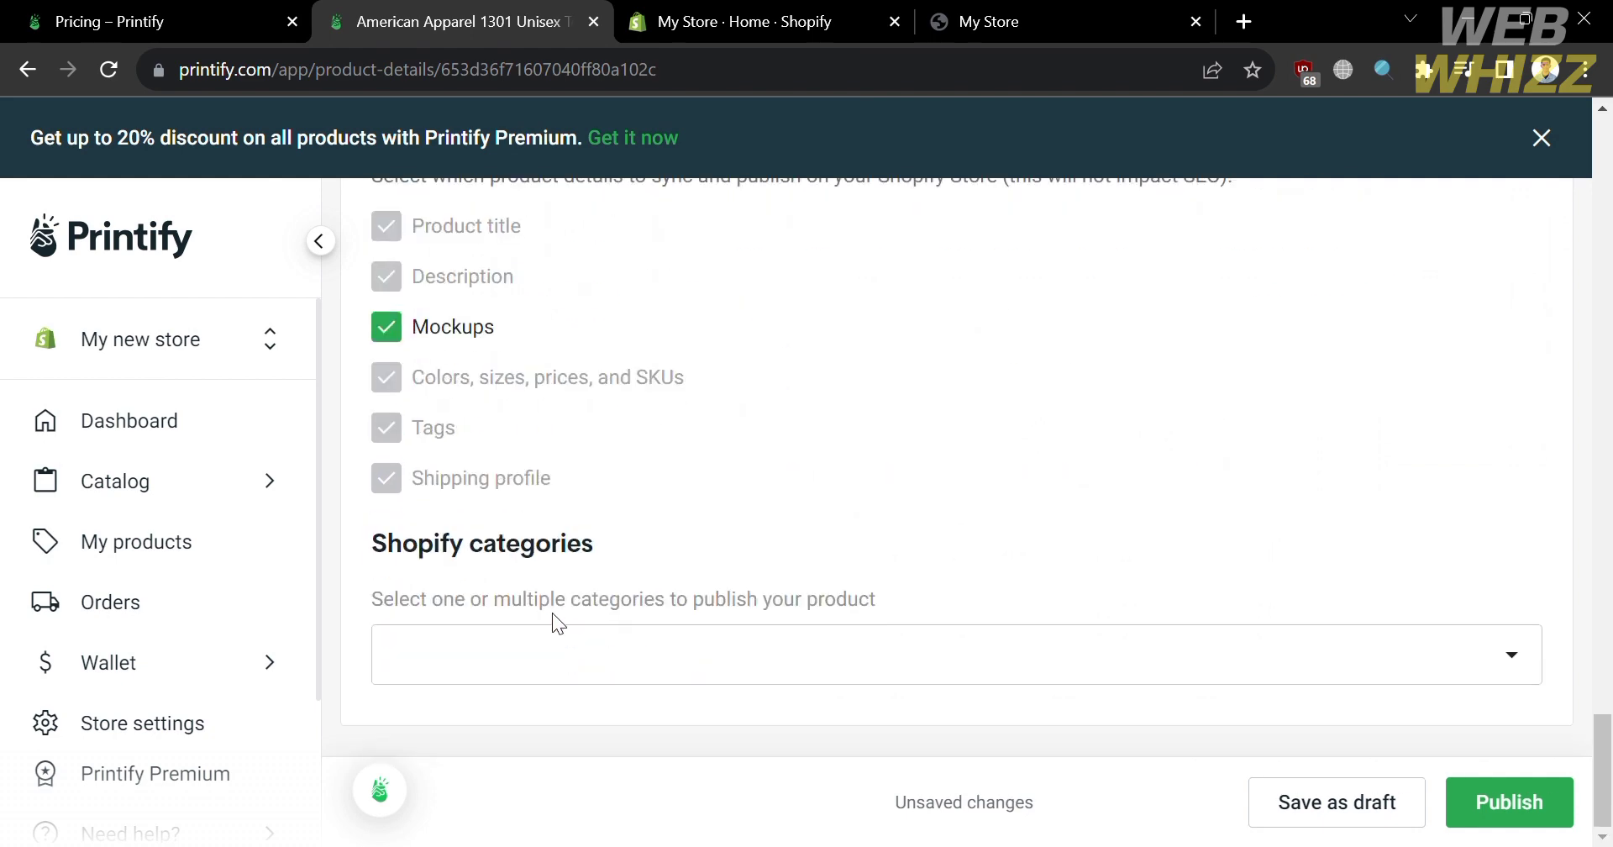
click(1501, 813)
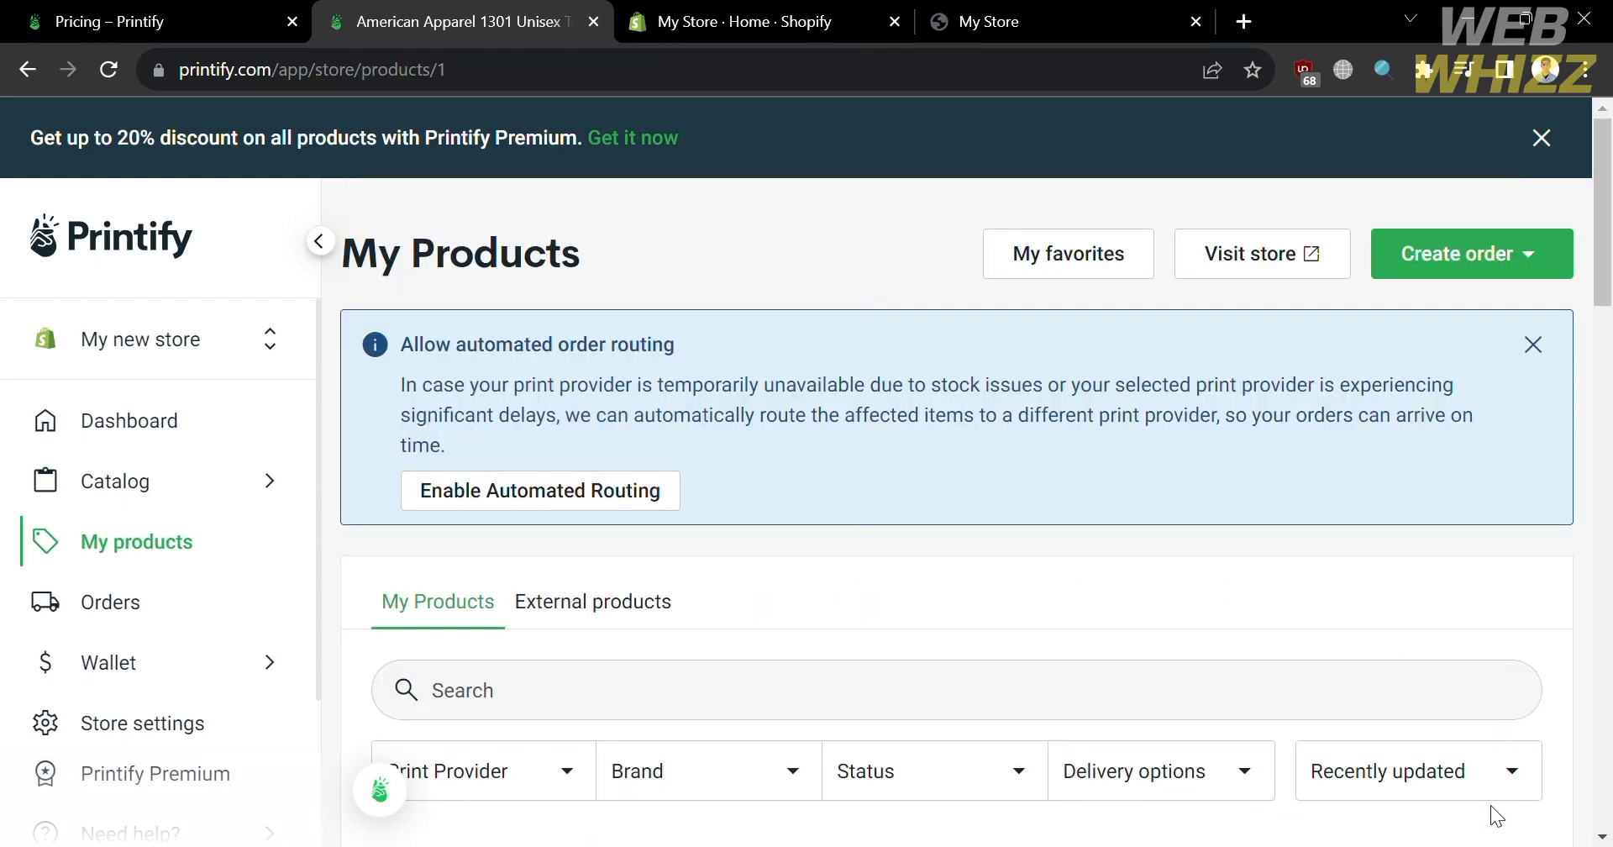
scroll(1006, 727, down, 4)
scroll(1006, 727, down, 2)
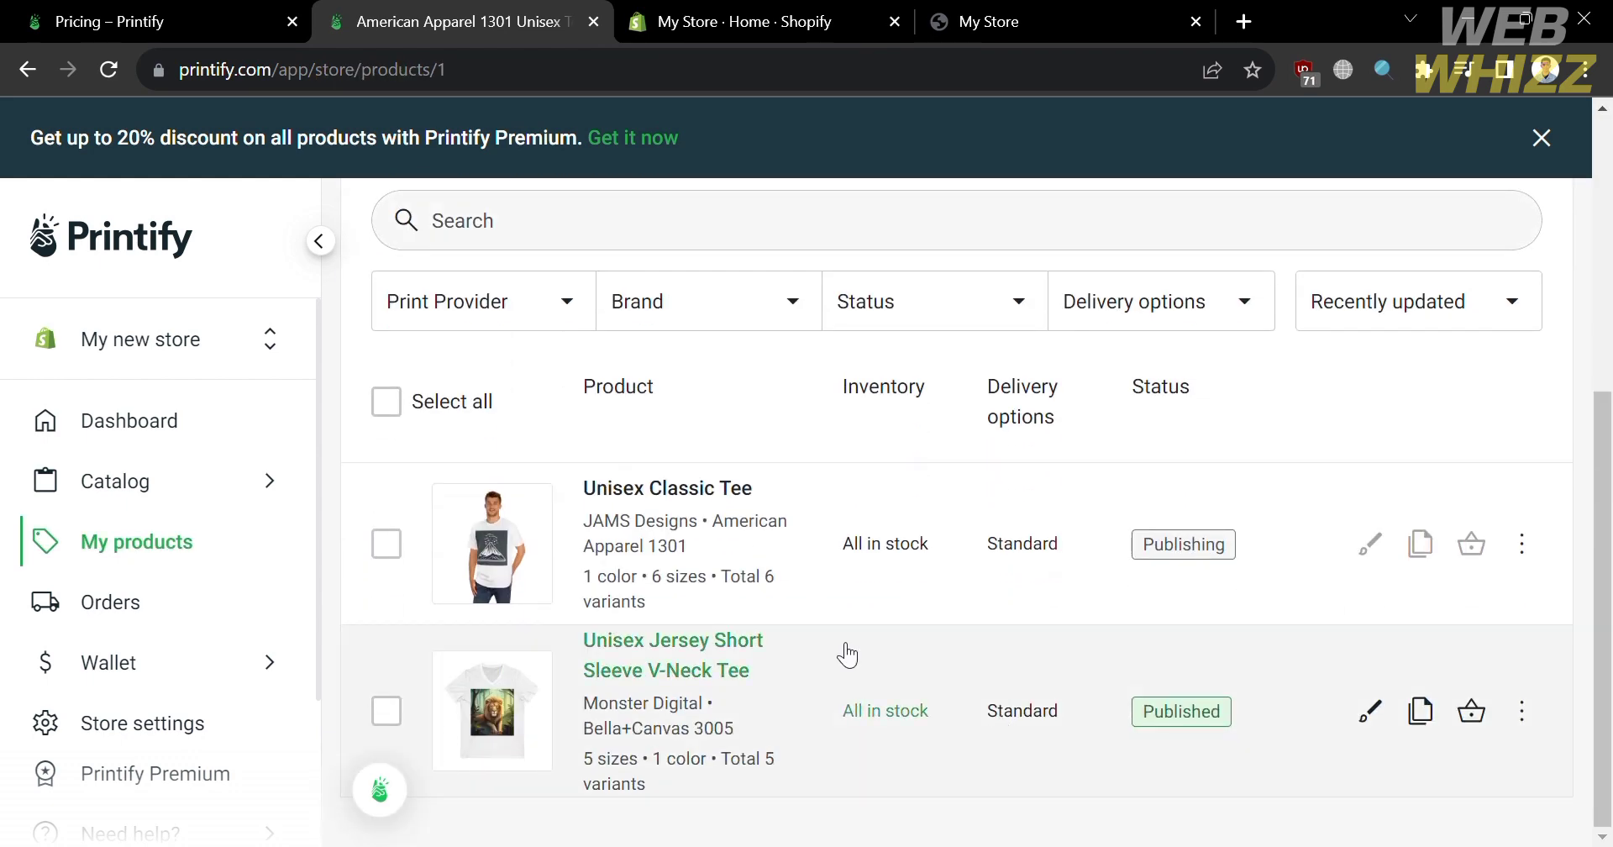
scroll(1092, 563, up, 1)
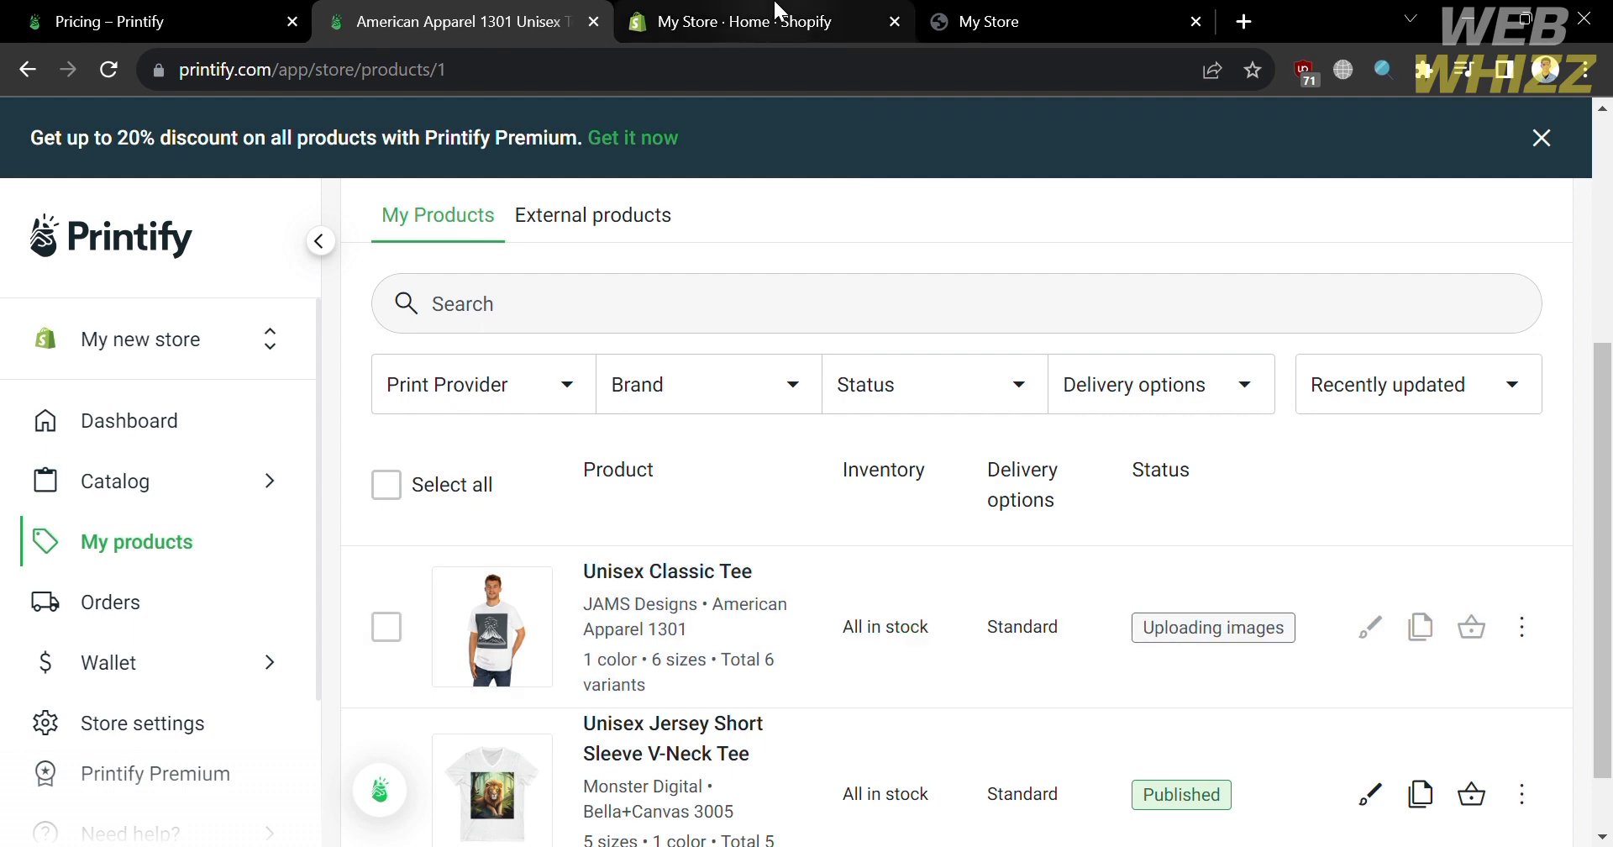
- Switch to the Shopify admin, collapse the trial notice and open the Unisex Classic Tee from the store's products
click(778, 12)
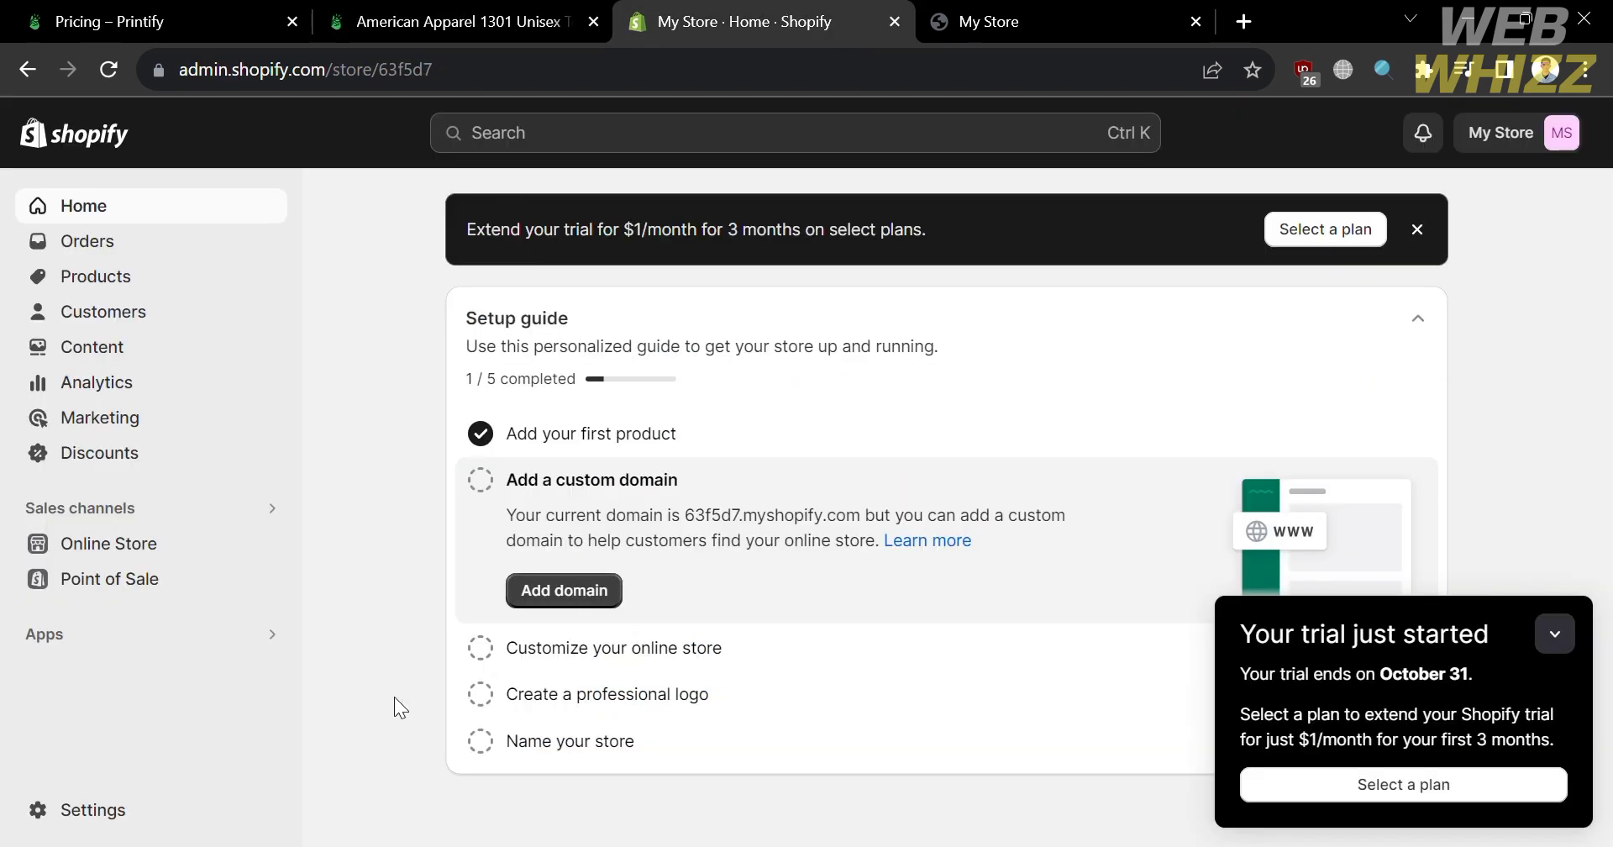
click(1555, 634)
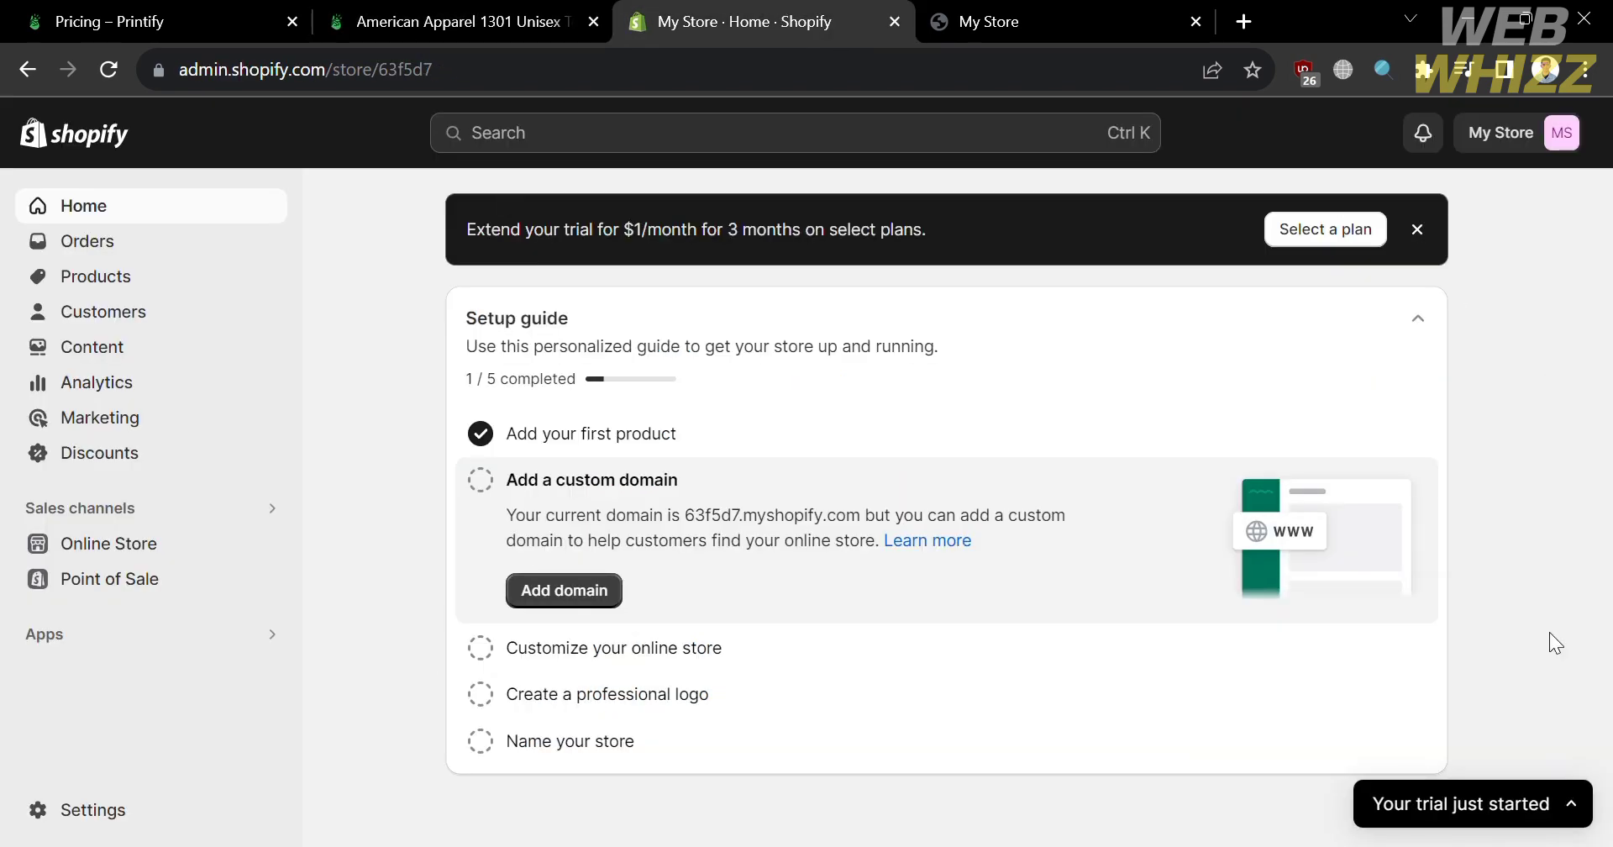
click(192, 286)
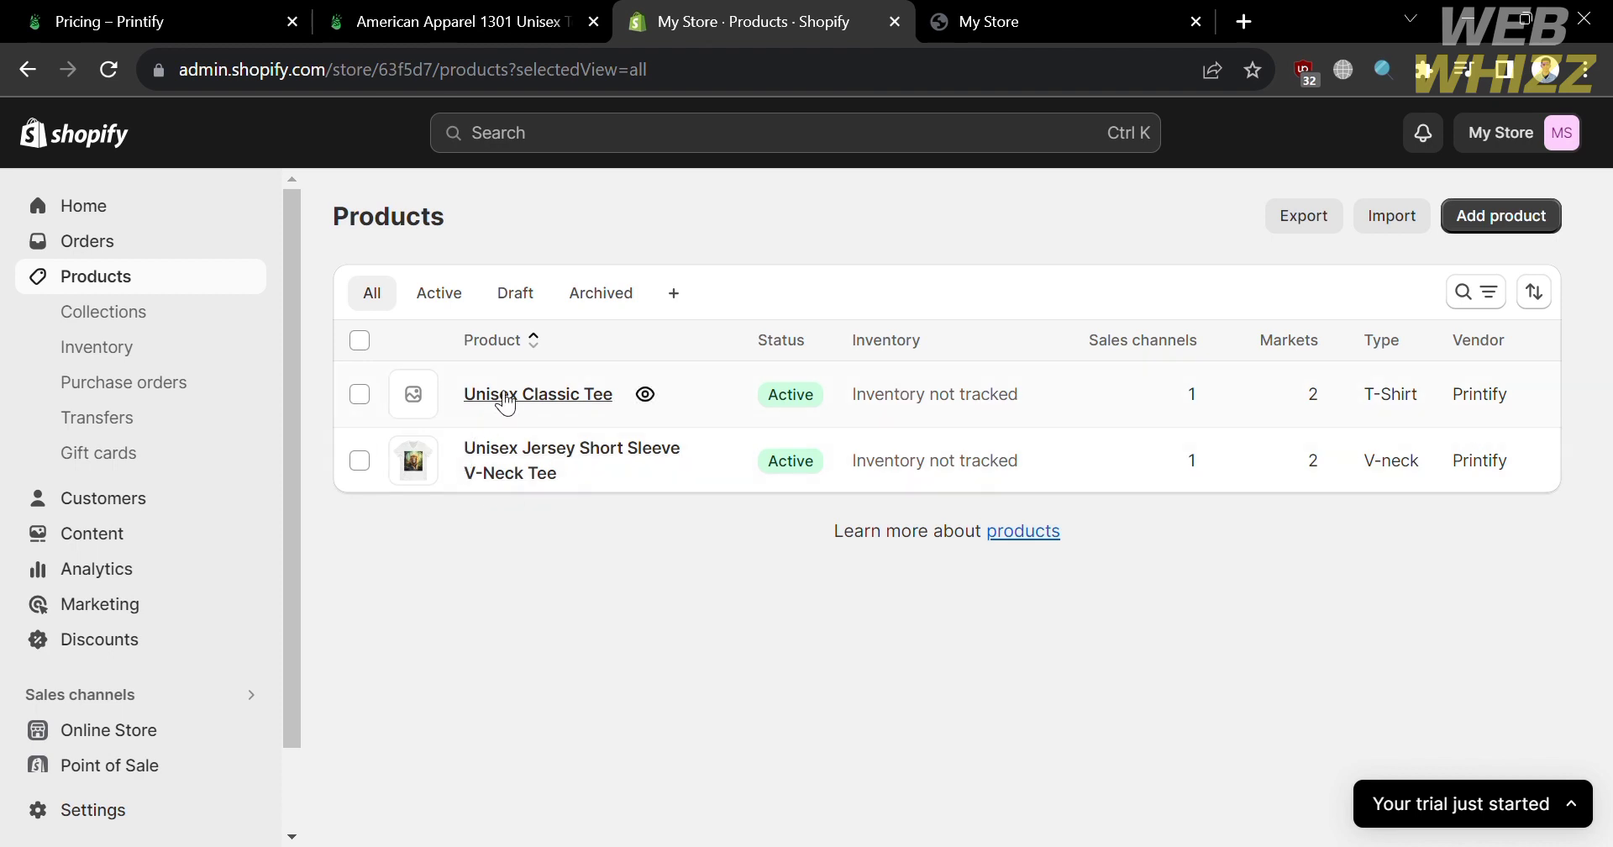
click(507, 395)
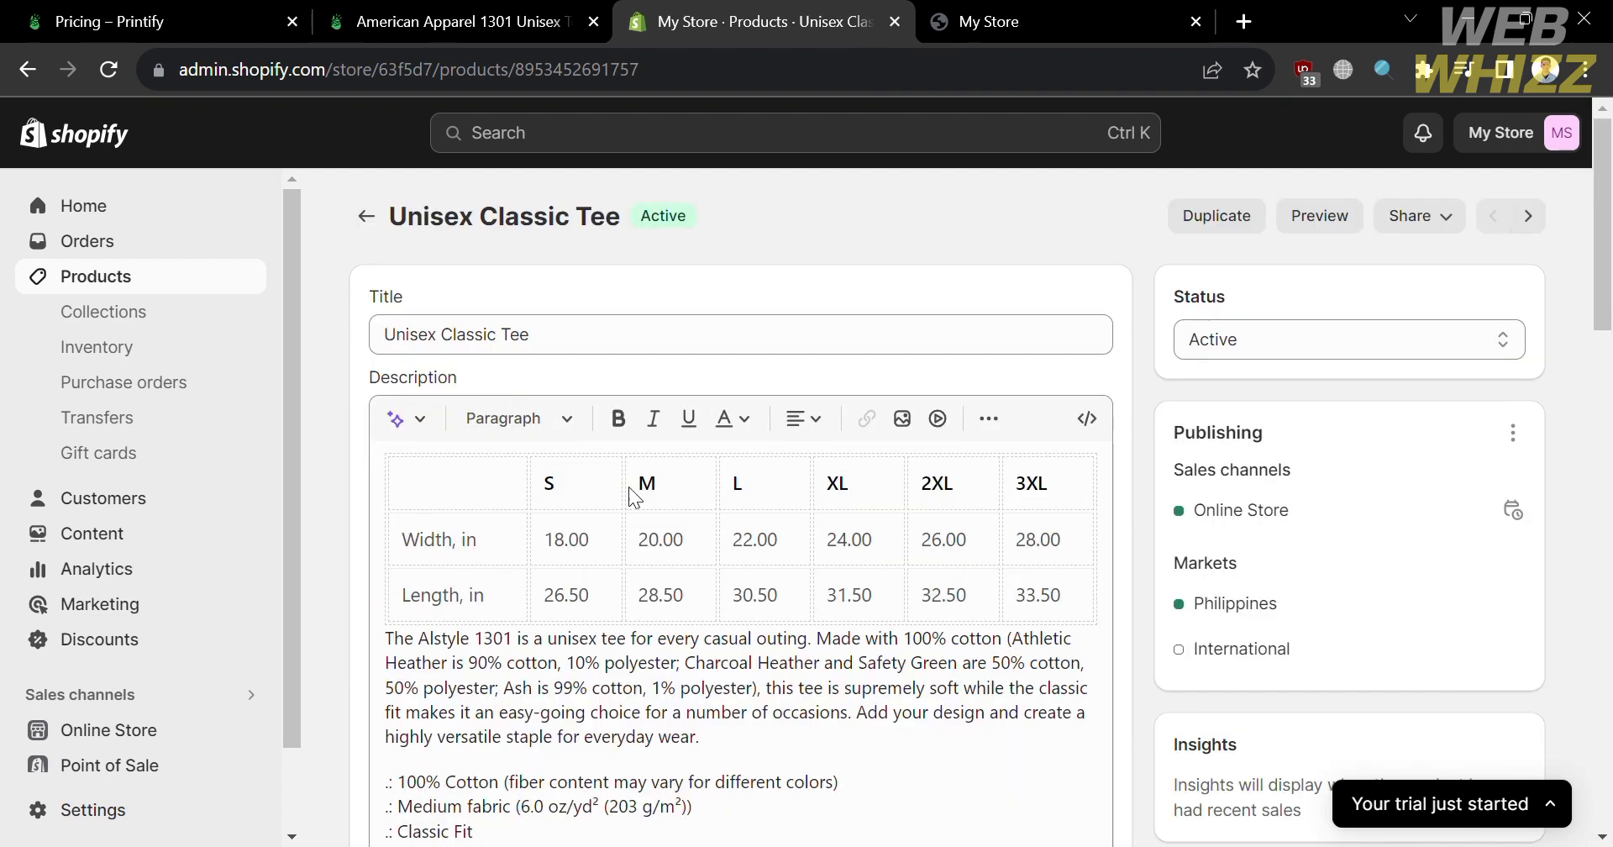
- Examine the tee's Shopify listing: description, media, tags, variant prices and search engine listing
scroll(739, 697, down, 1)
scroll(740, 697, down, 10)
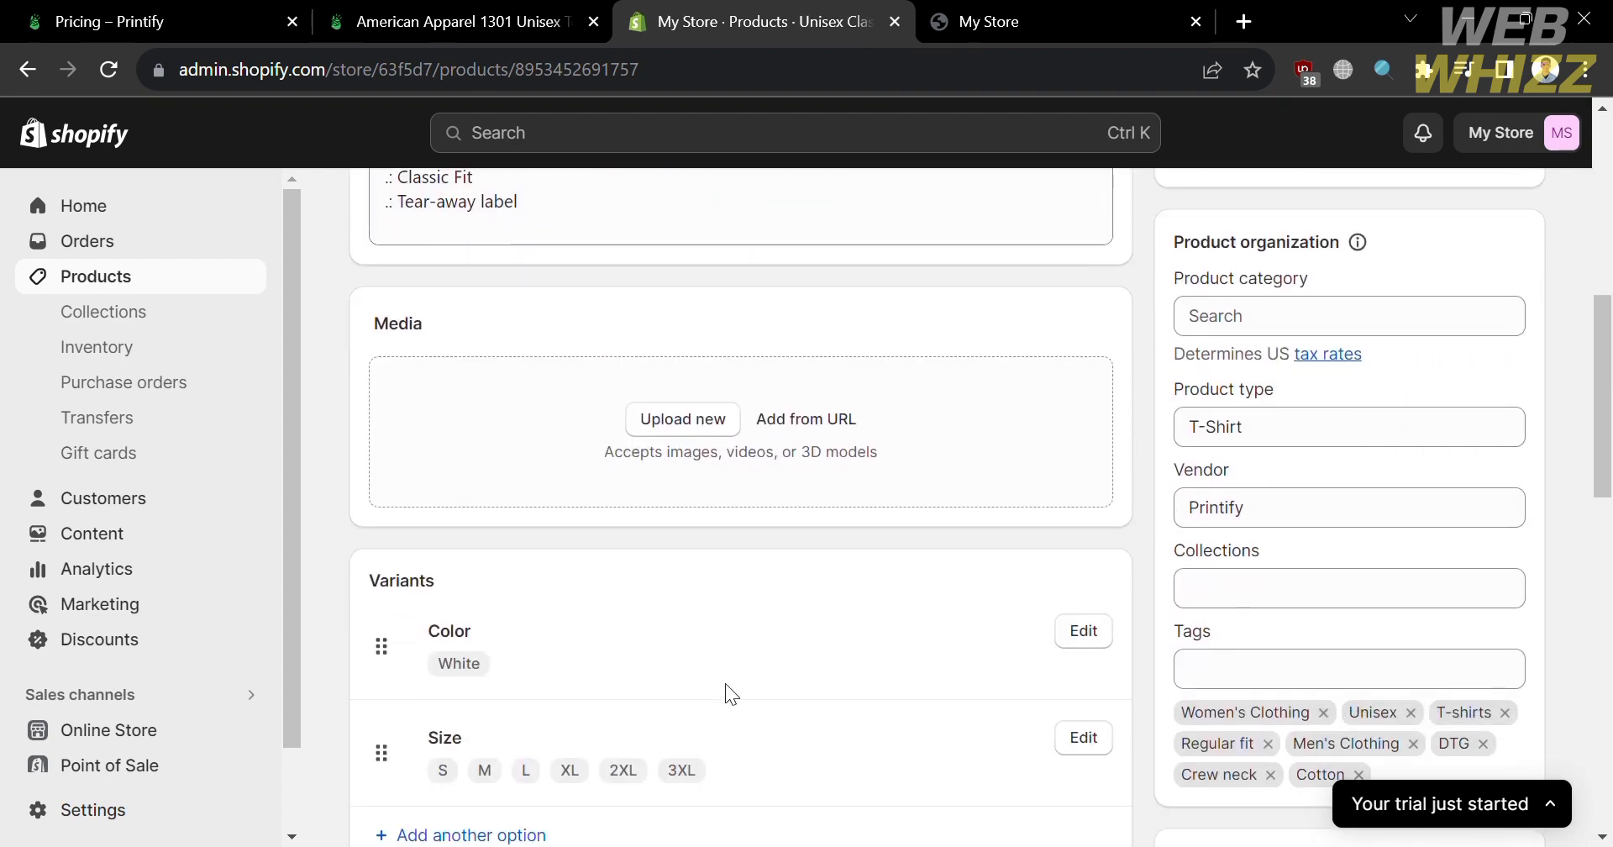
scroll(731, 695, down, 4)
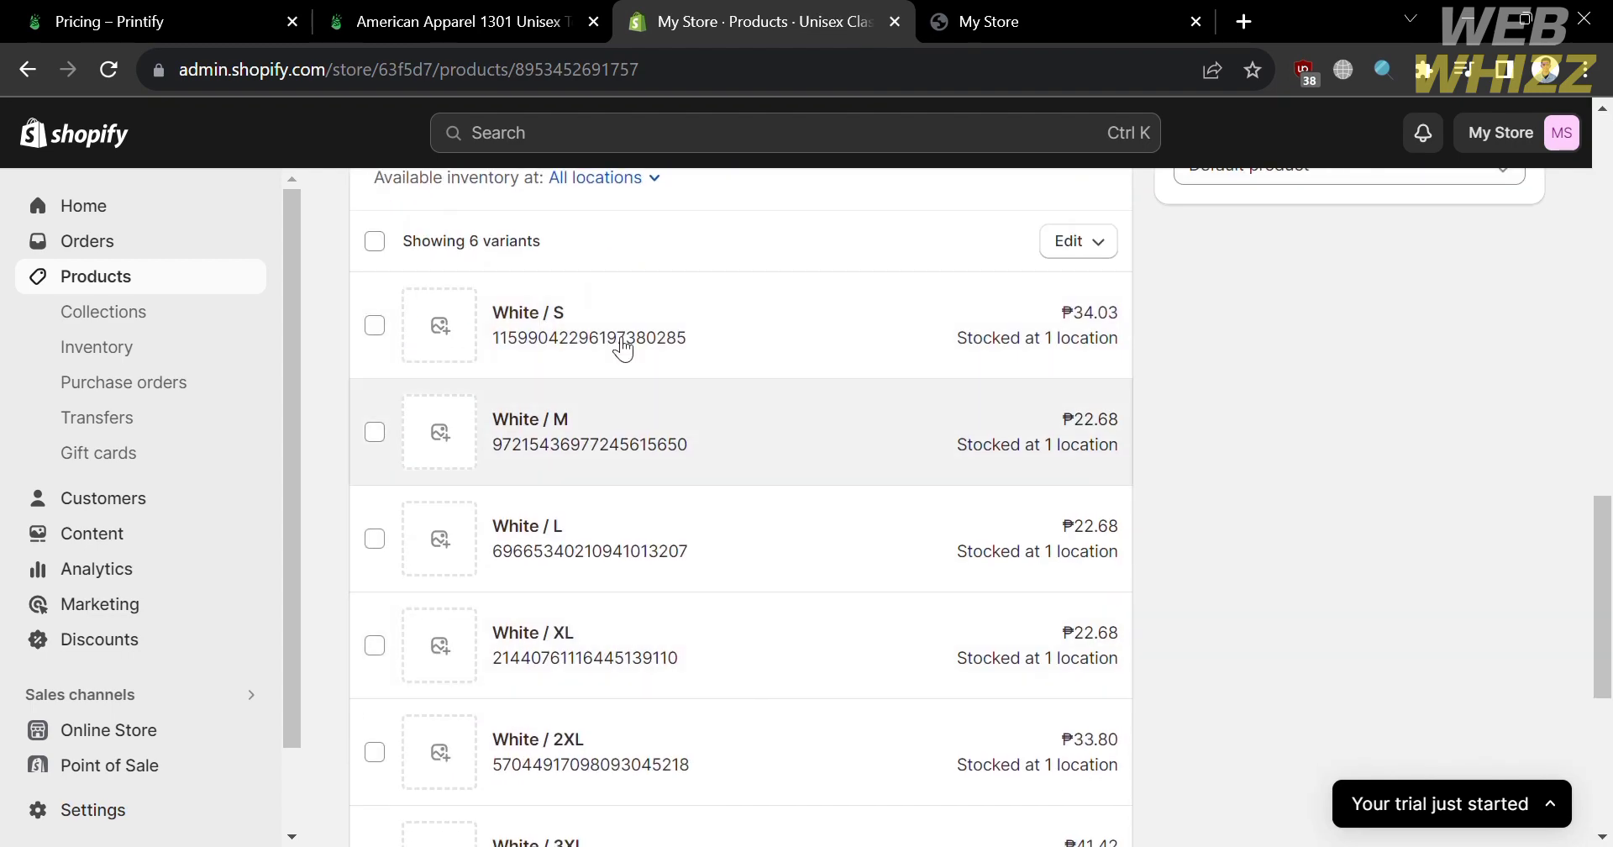
scroll(642, 597, down, 2)
scroll(651, 649, down, 3)
scroll(652, 631, up, 15)
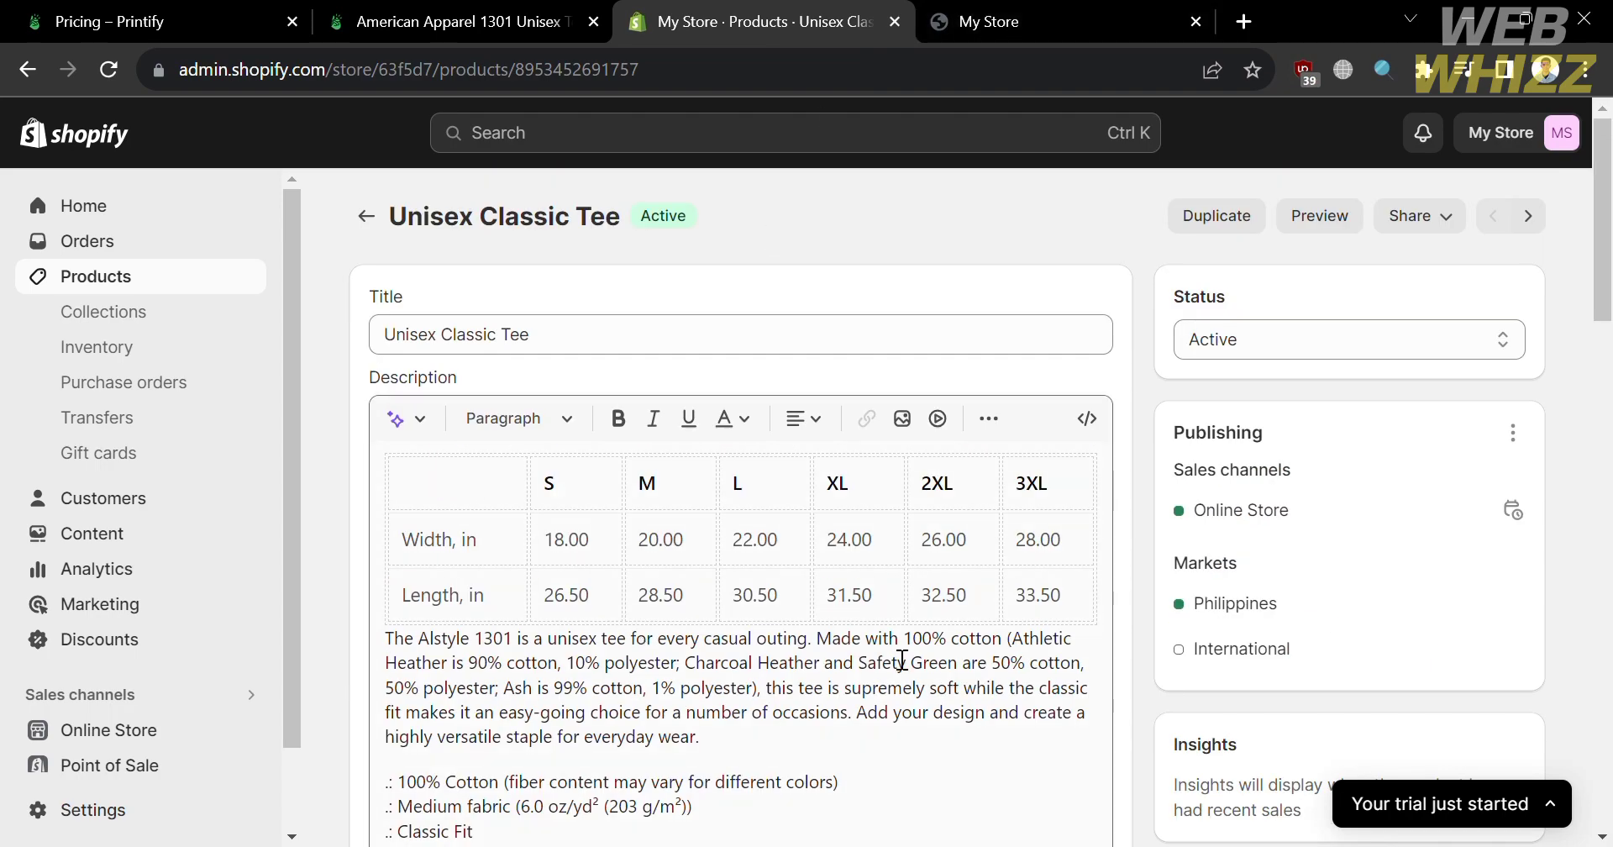
scroll(907, 621, down, 15)
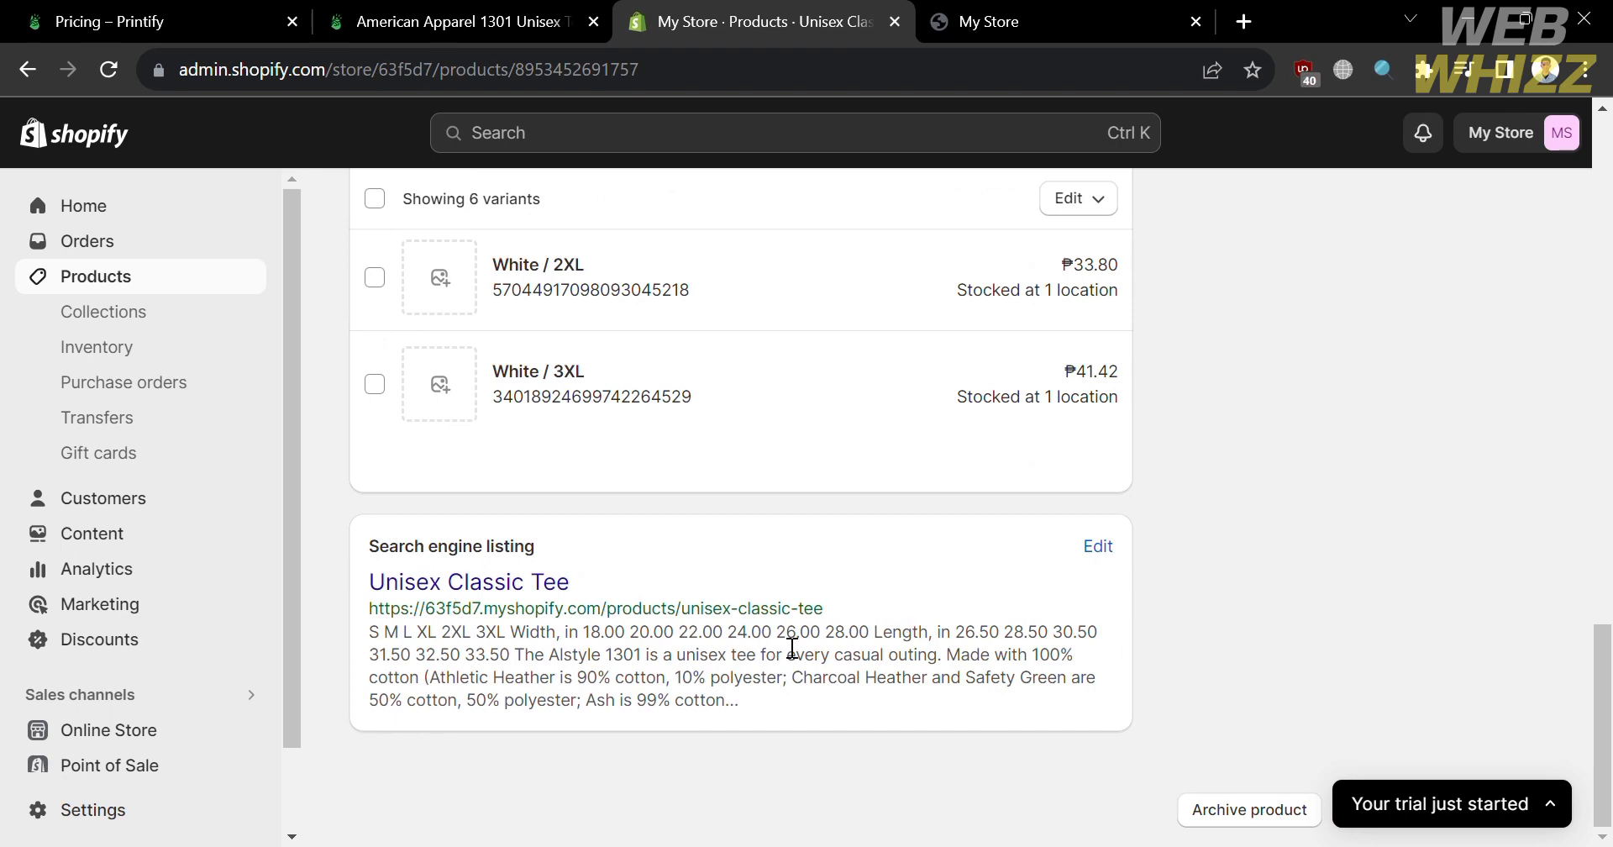
scroll(791, 648, up, 20)
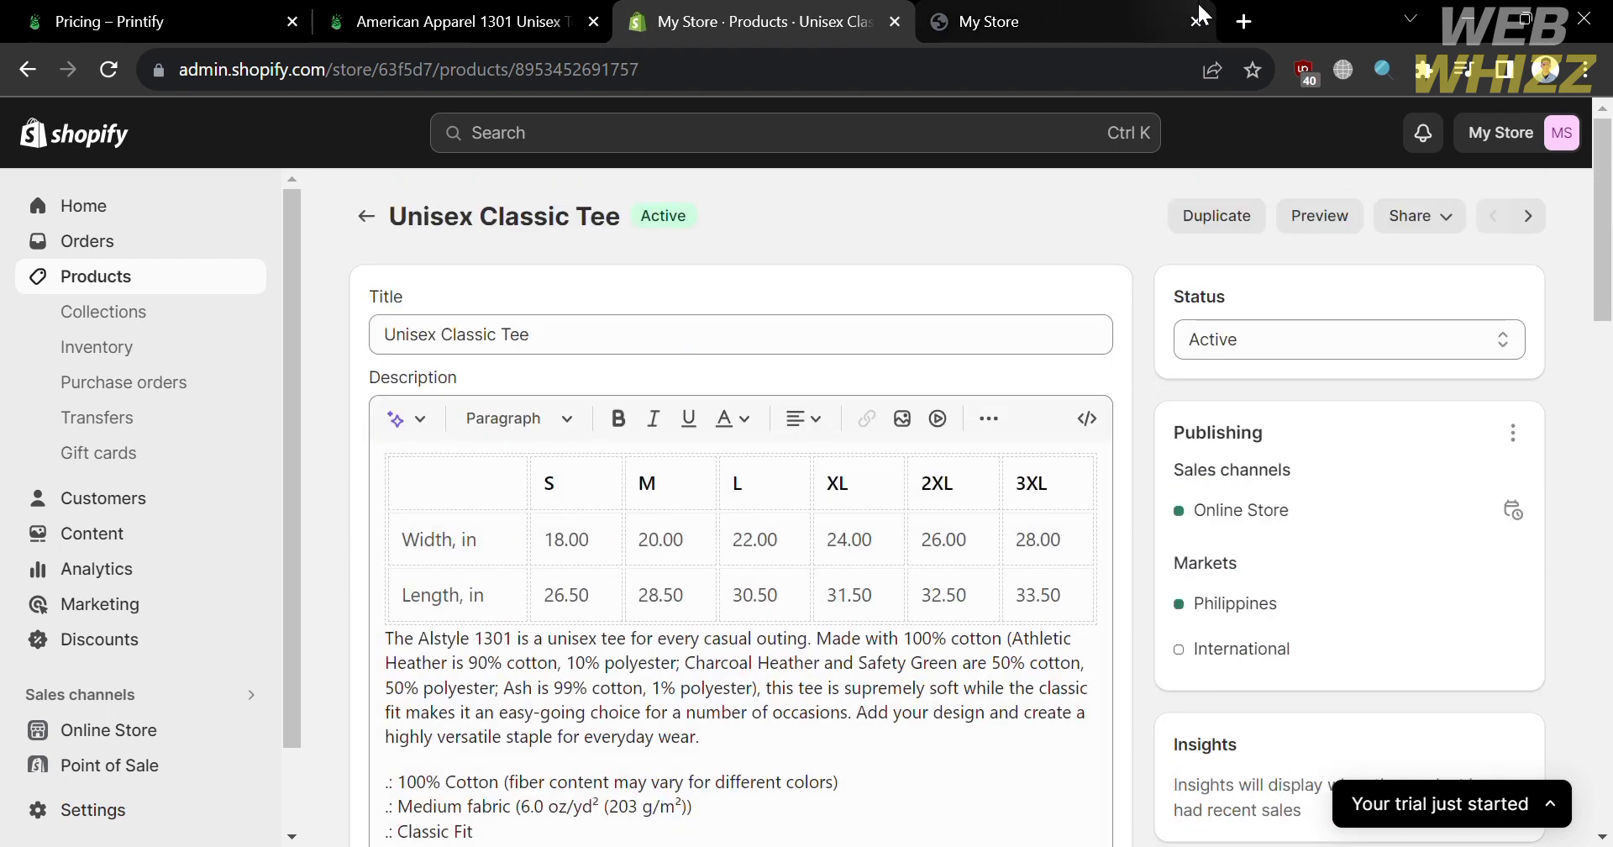
- Close the old storefront page, view the online store afresh and open the Unisex Classic Tee from the featured products
click(1197, 22)
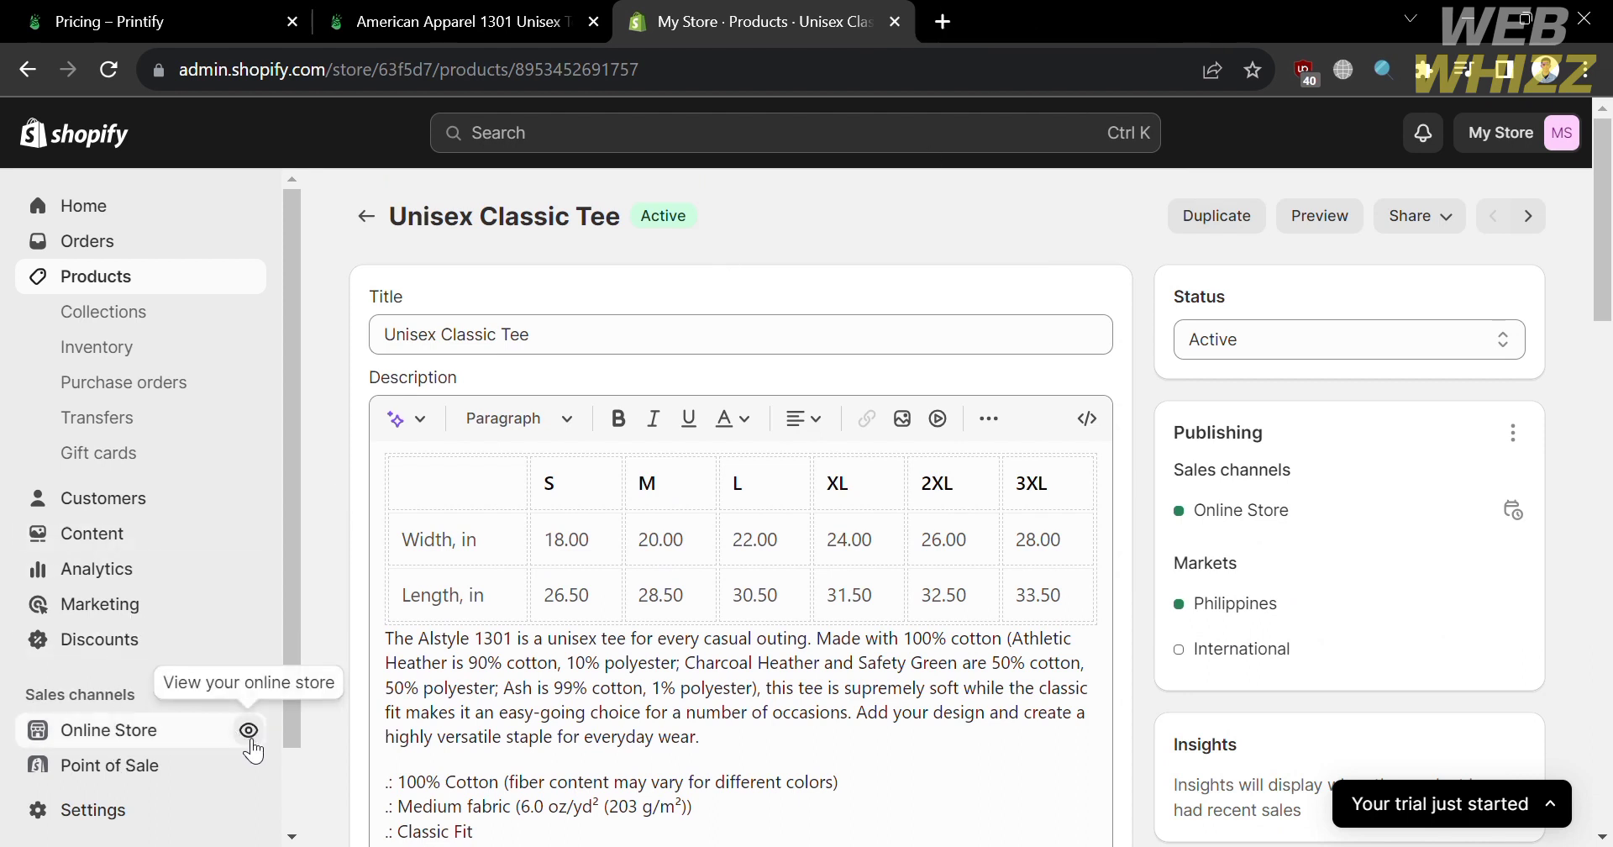
click(248, 730)
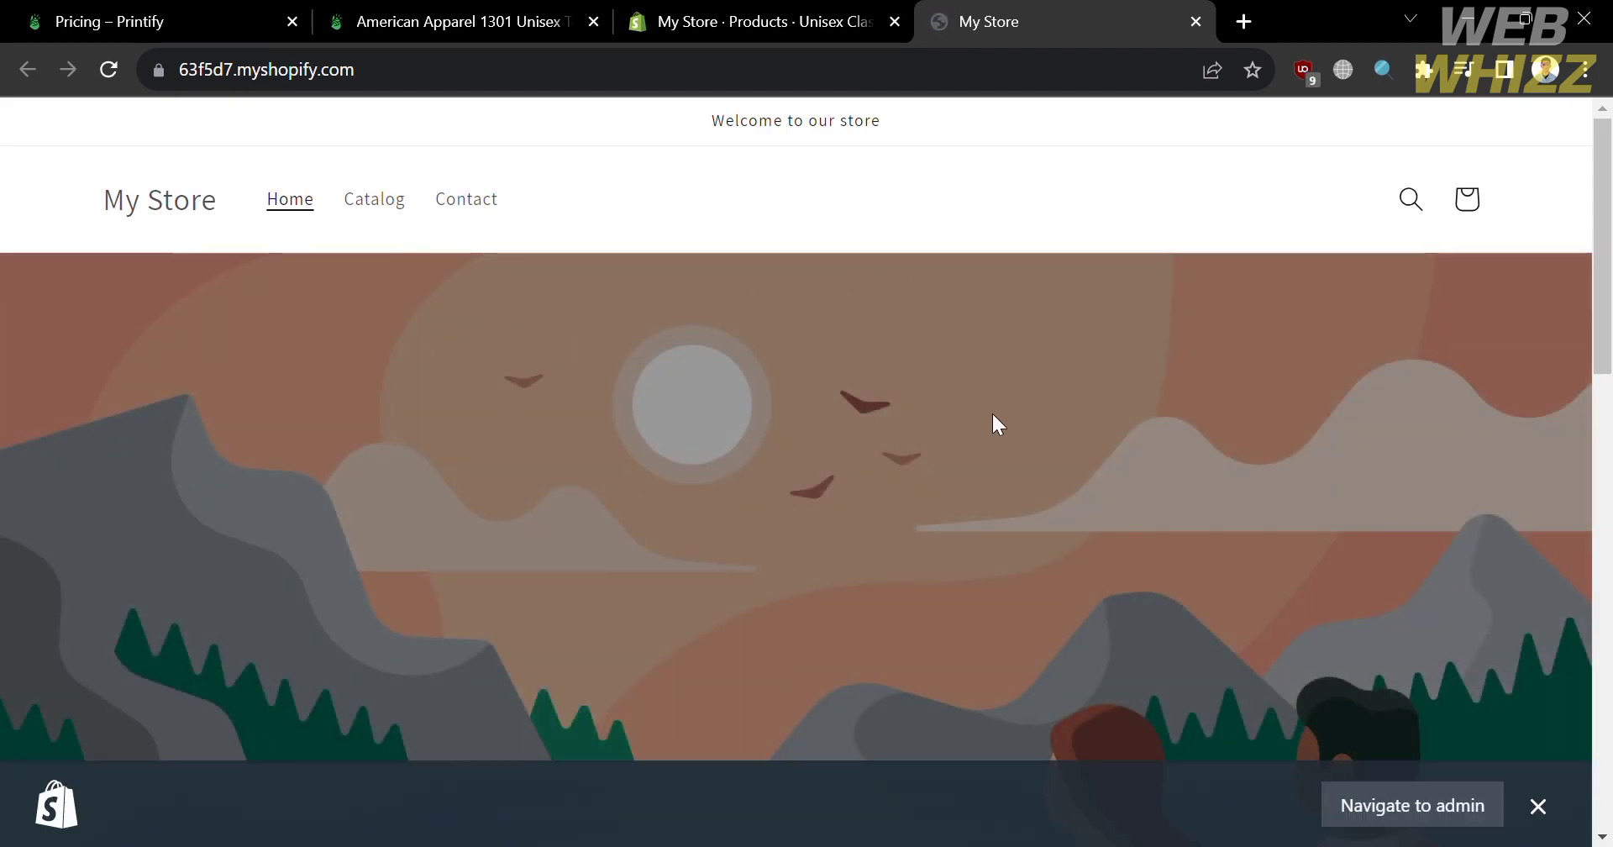
scroll(993, 417, down, 5)
scroll(1006, 427, down, 4)
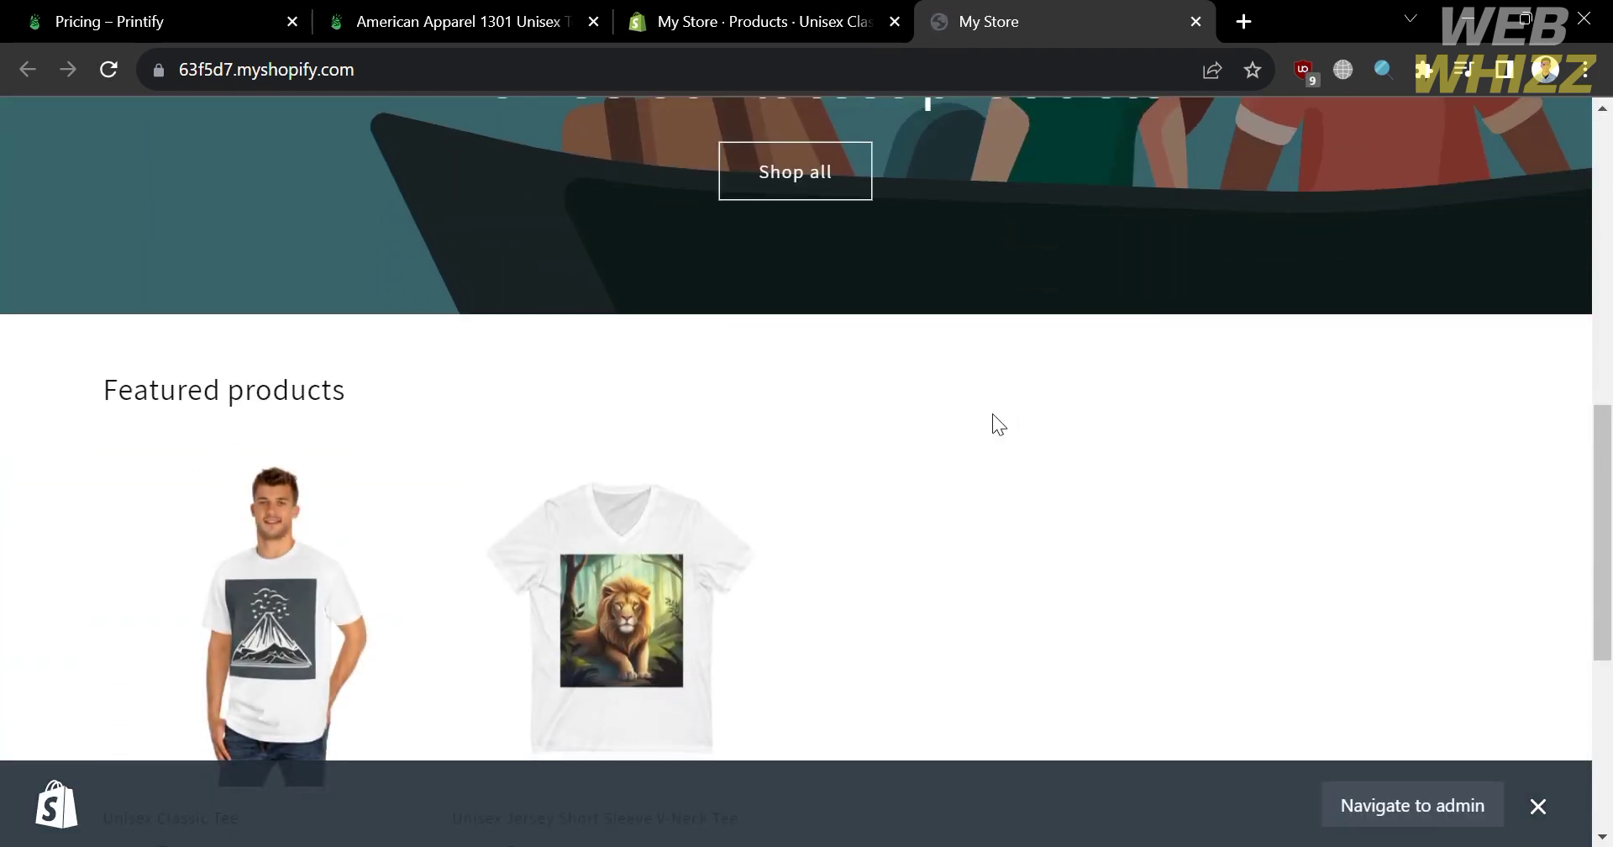
scroll(292, 587, down, 2)
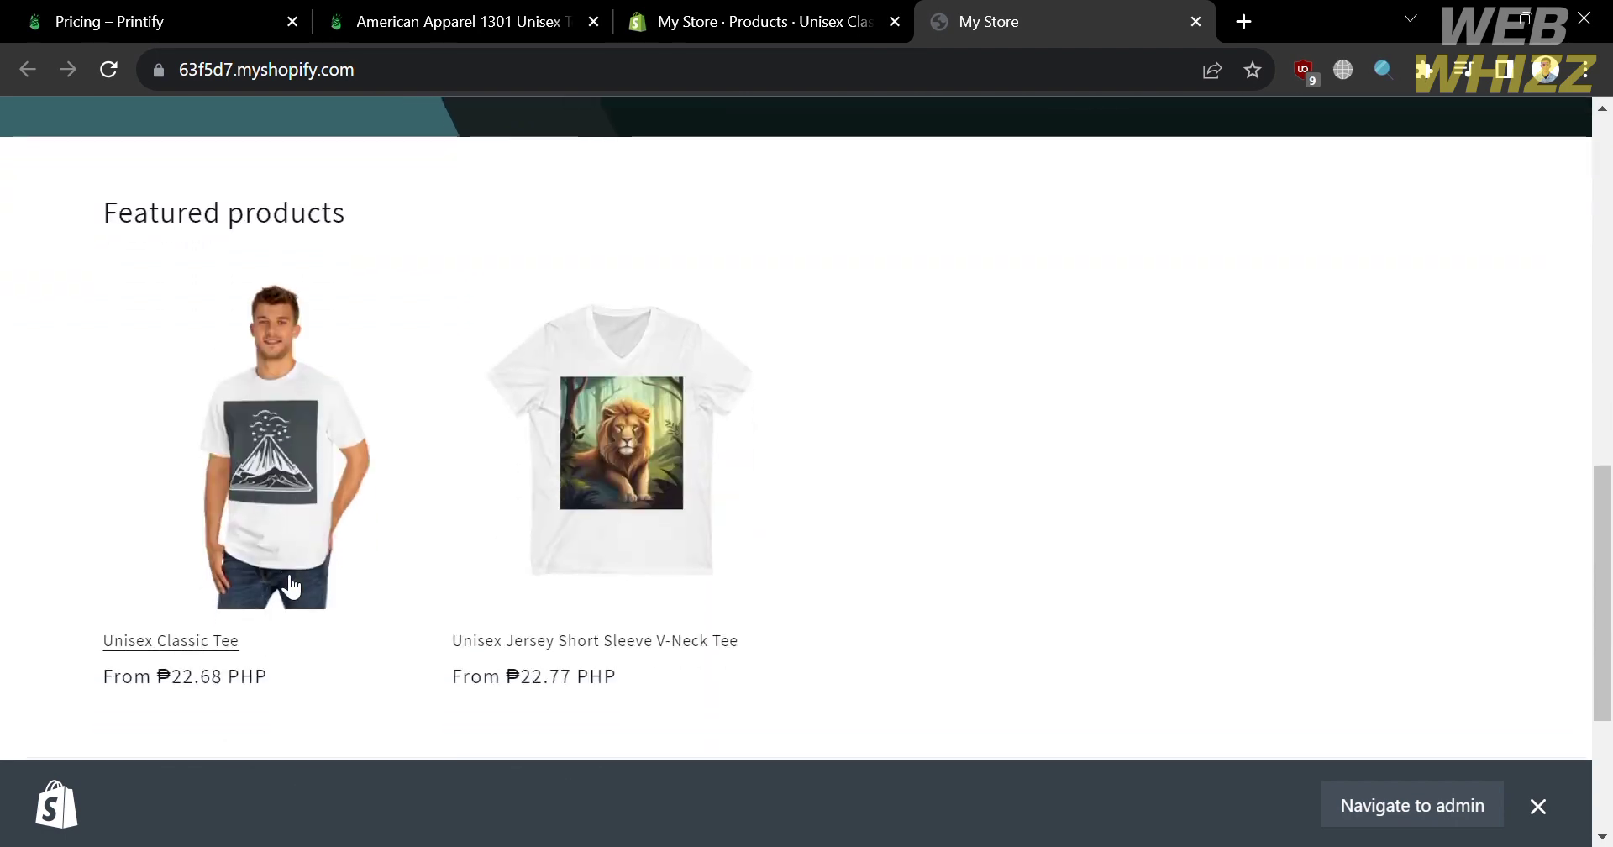
click(282, 526)
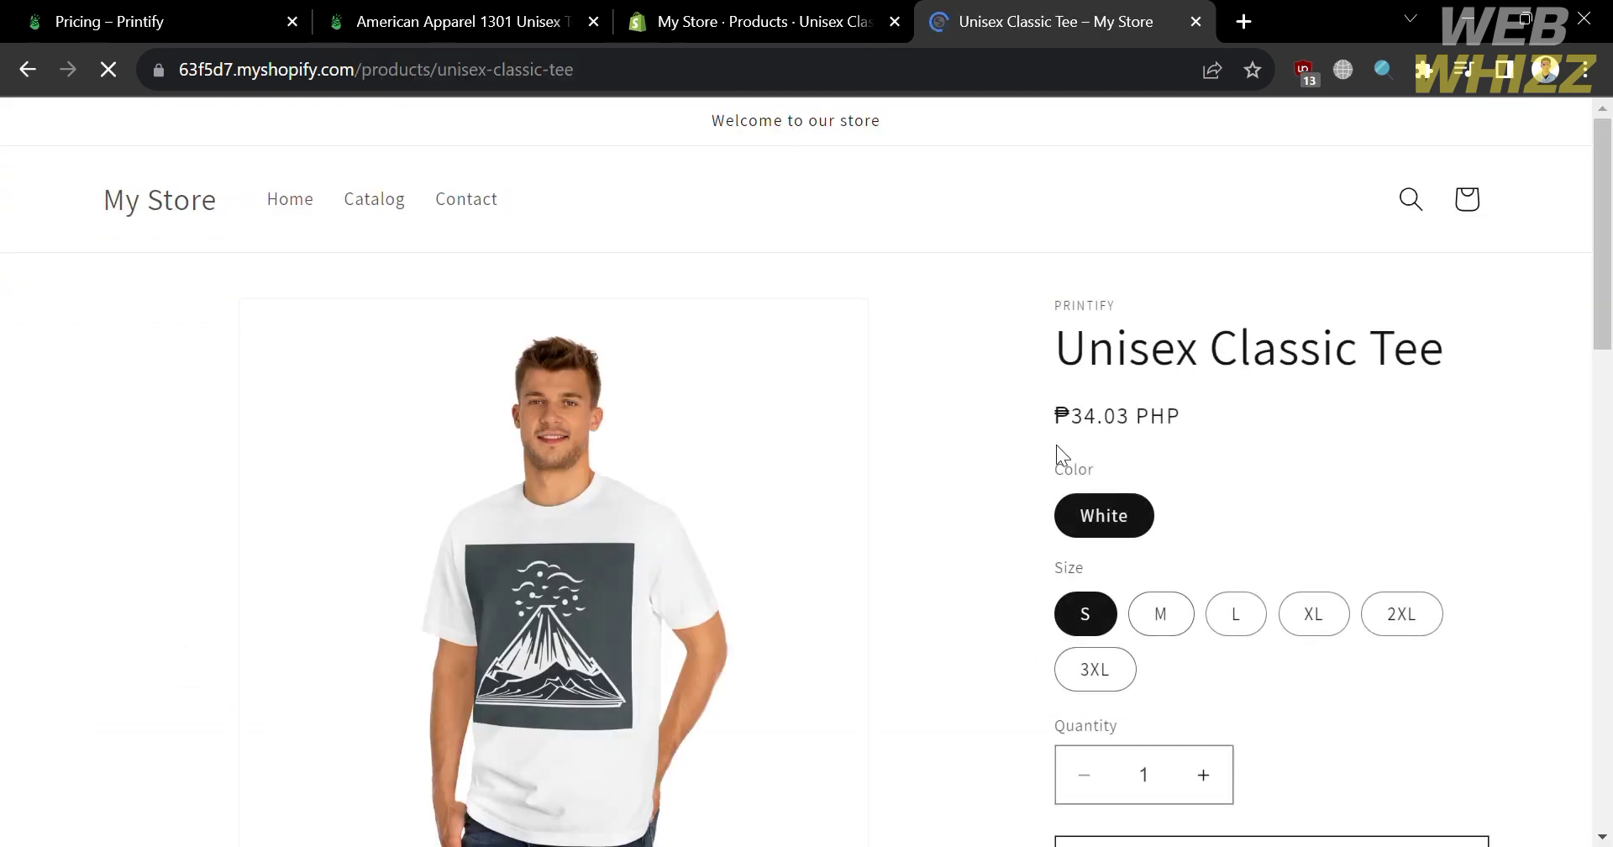
scroll(724, 602, down, 2)
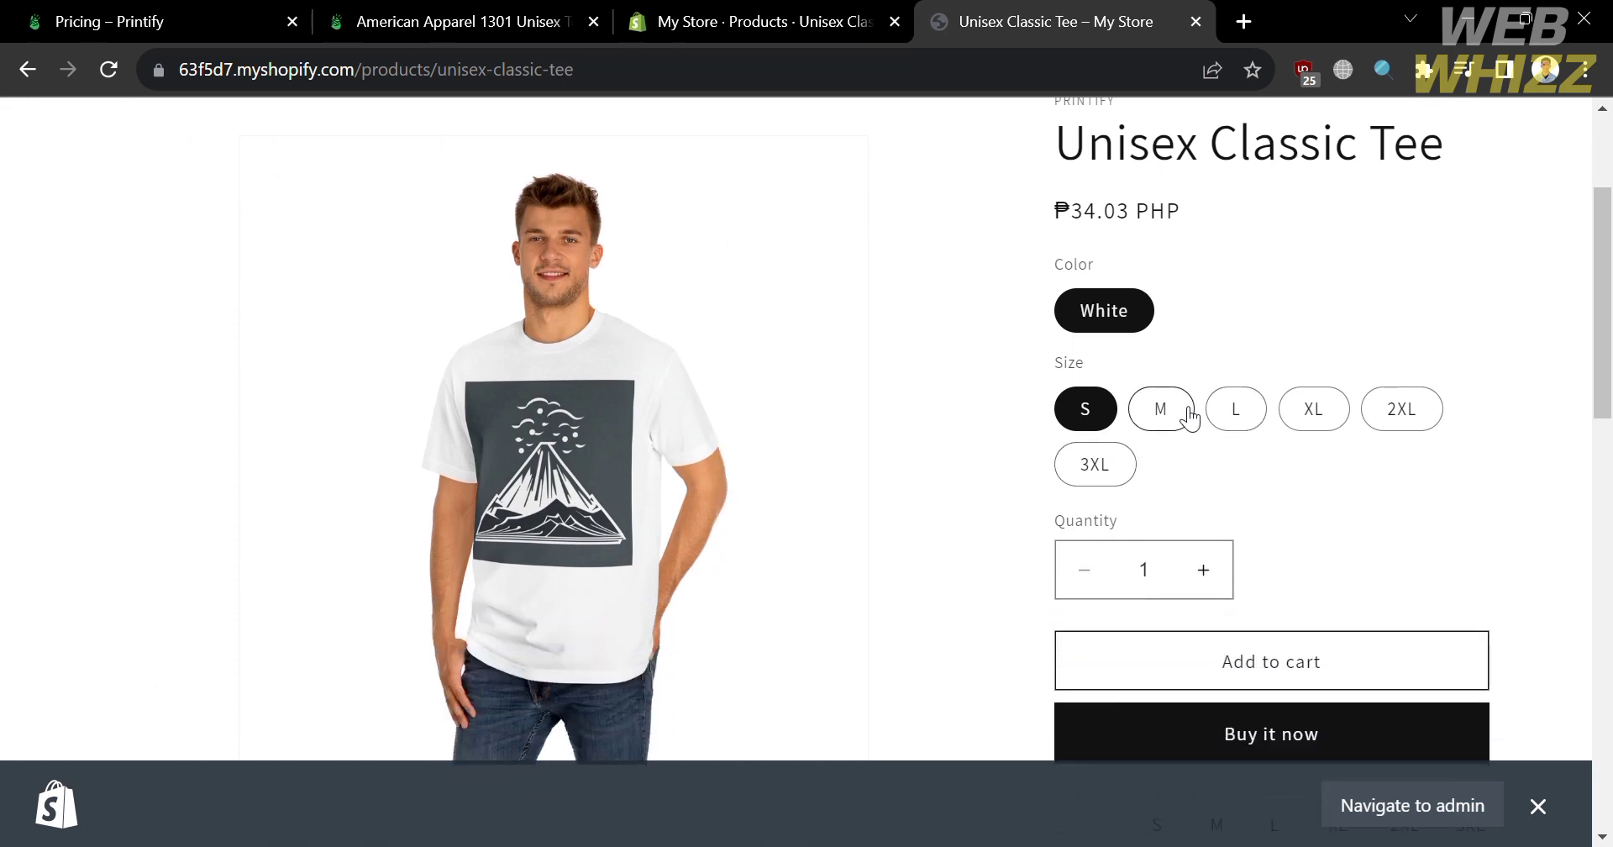
- Examine the tee's storefront page, including its size chart, description and mockups, and compare the prices of sizes M and XL
scroll(1378, 418, down, 3)
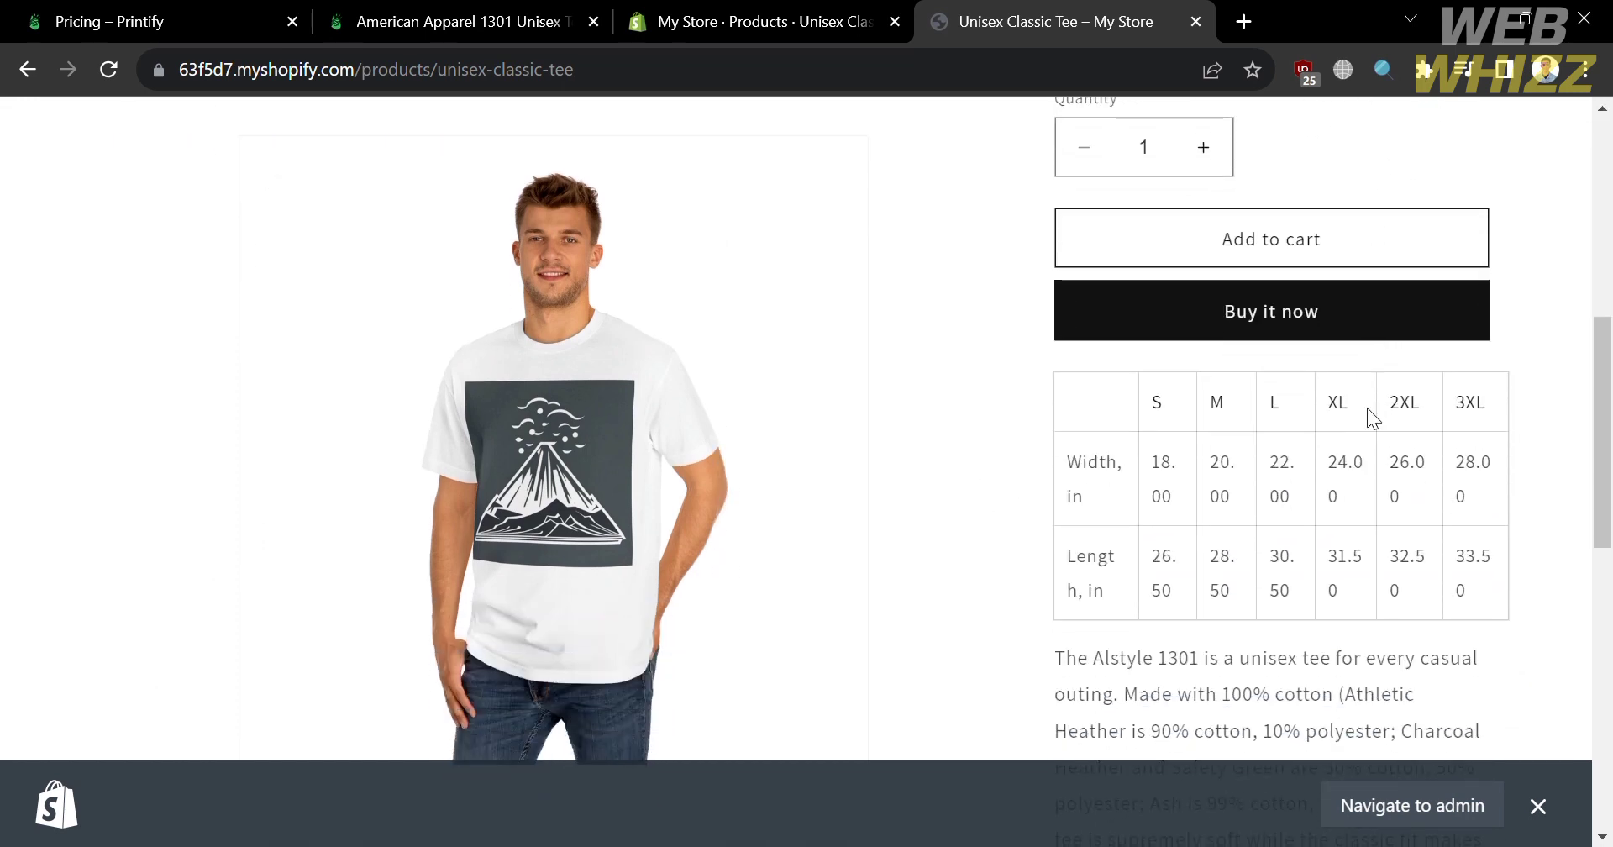
scroll(1369, 412, down, 4)
scroll(1369, 412, down, 5)
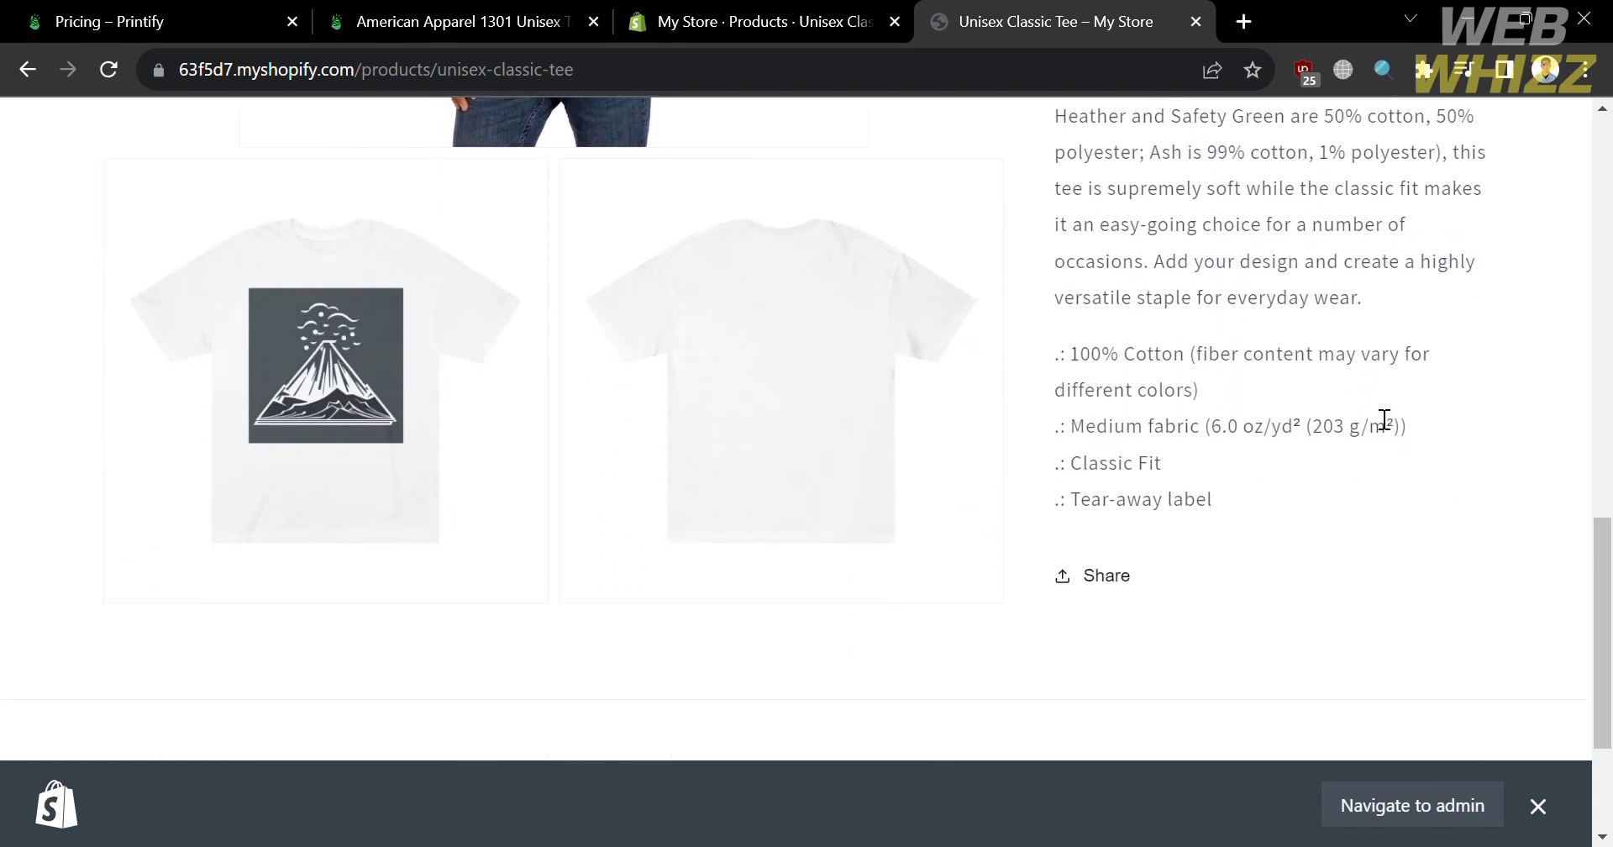
scroll(1373, 414, up, 1)
scroll(1371, 408, up, 5)
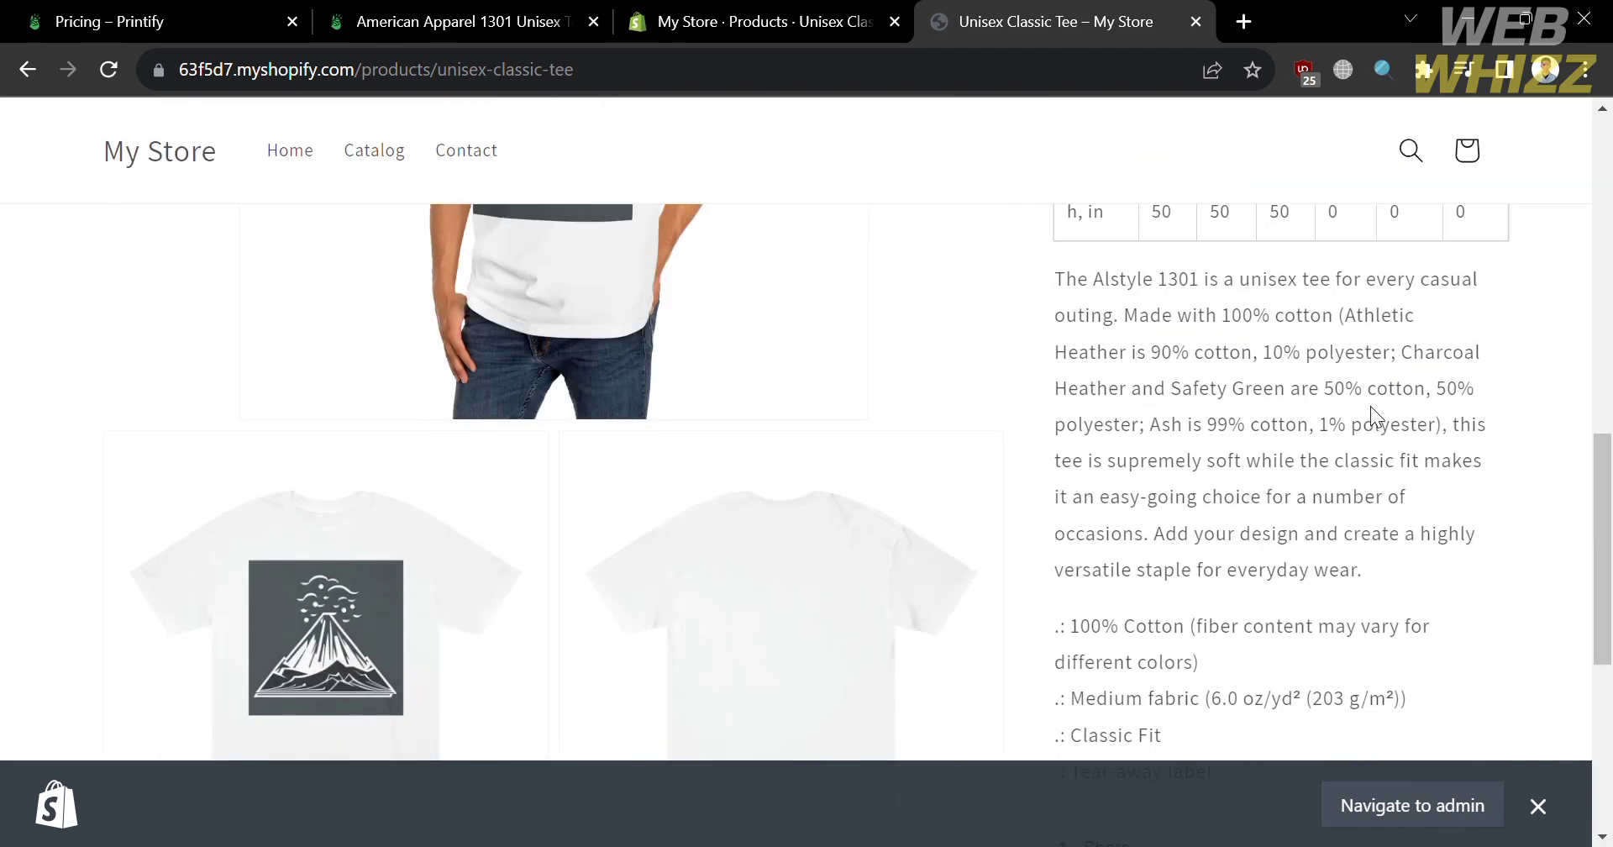
scroll(1375, 416, down, 4)
scroll(1378, 412, up, 8)
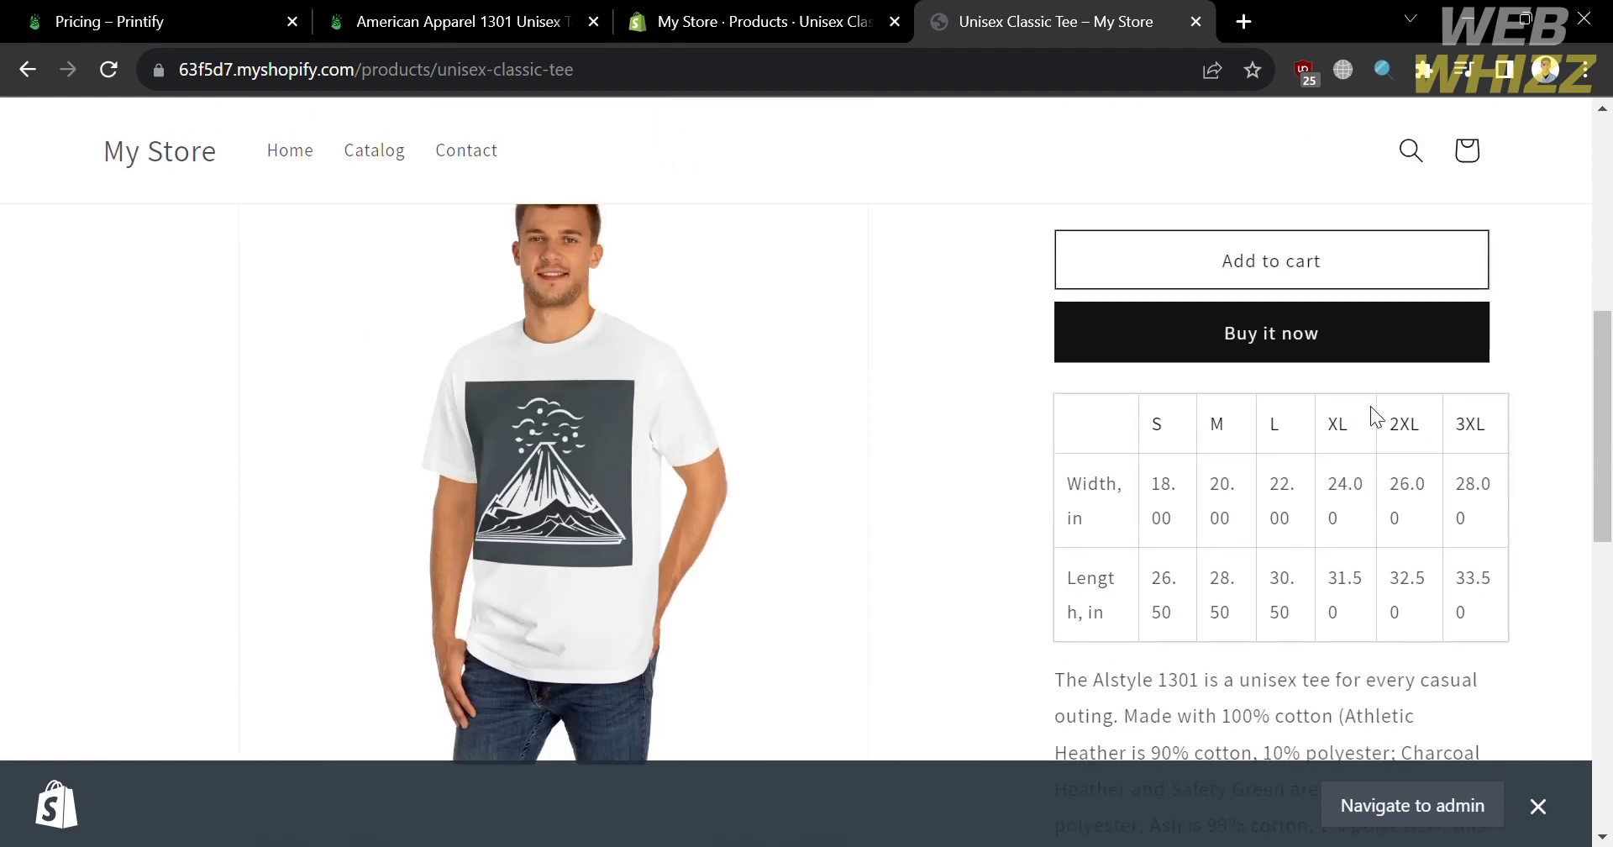
scroll(1380, 416, up, 1)
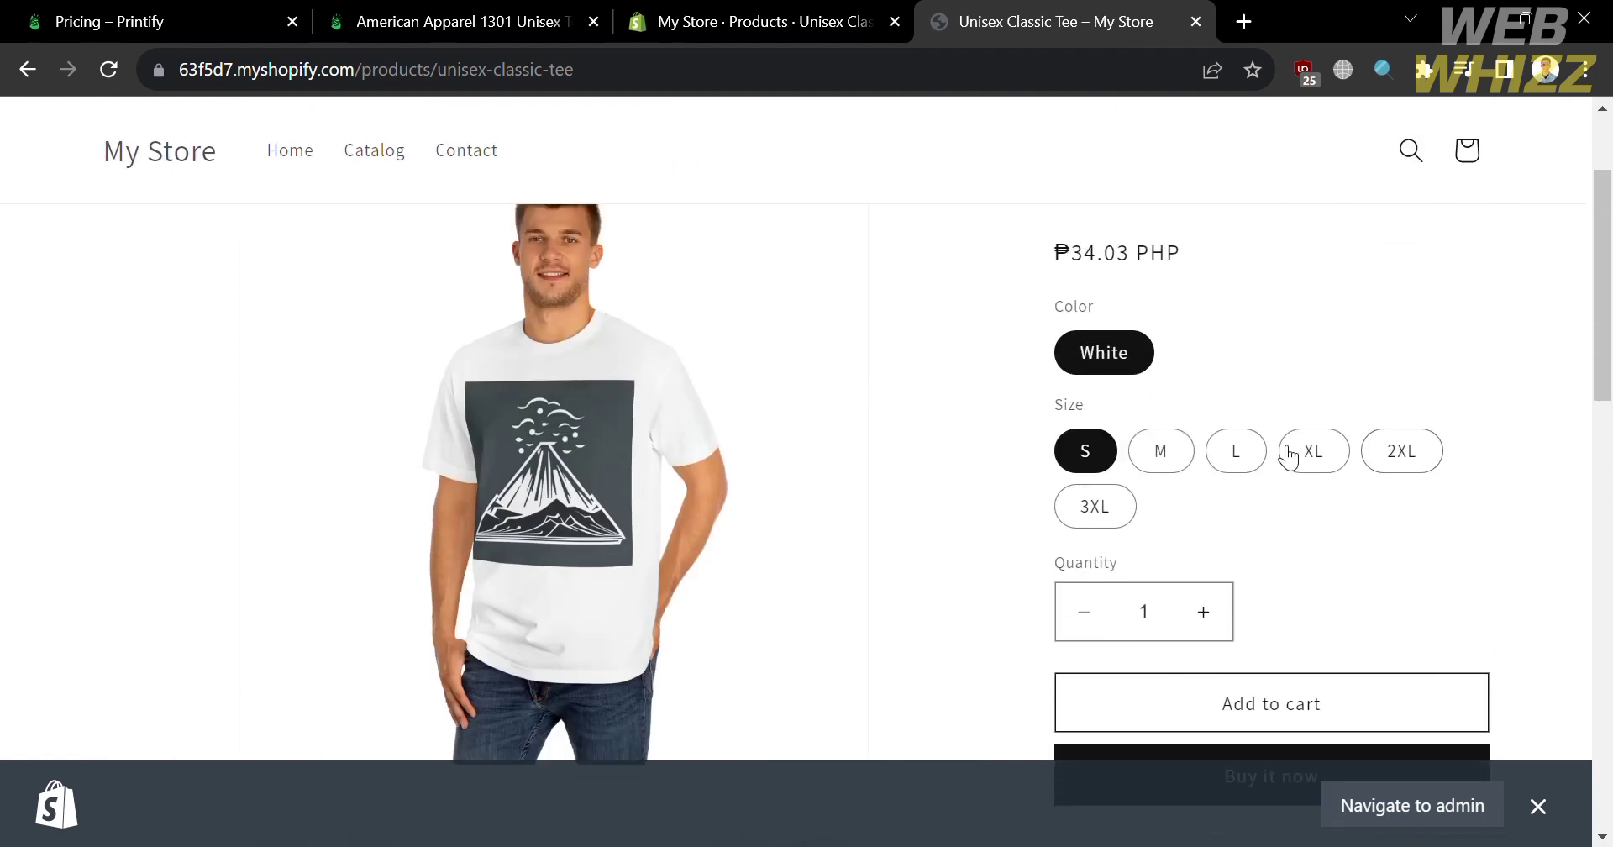
click(1180, 467)
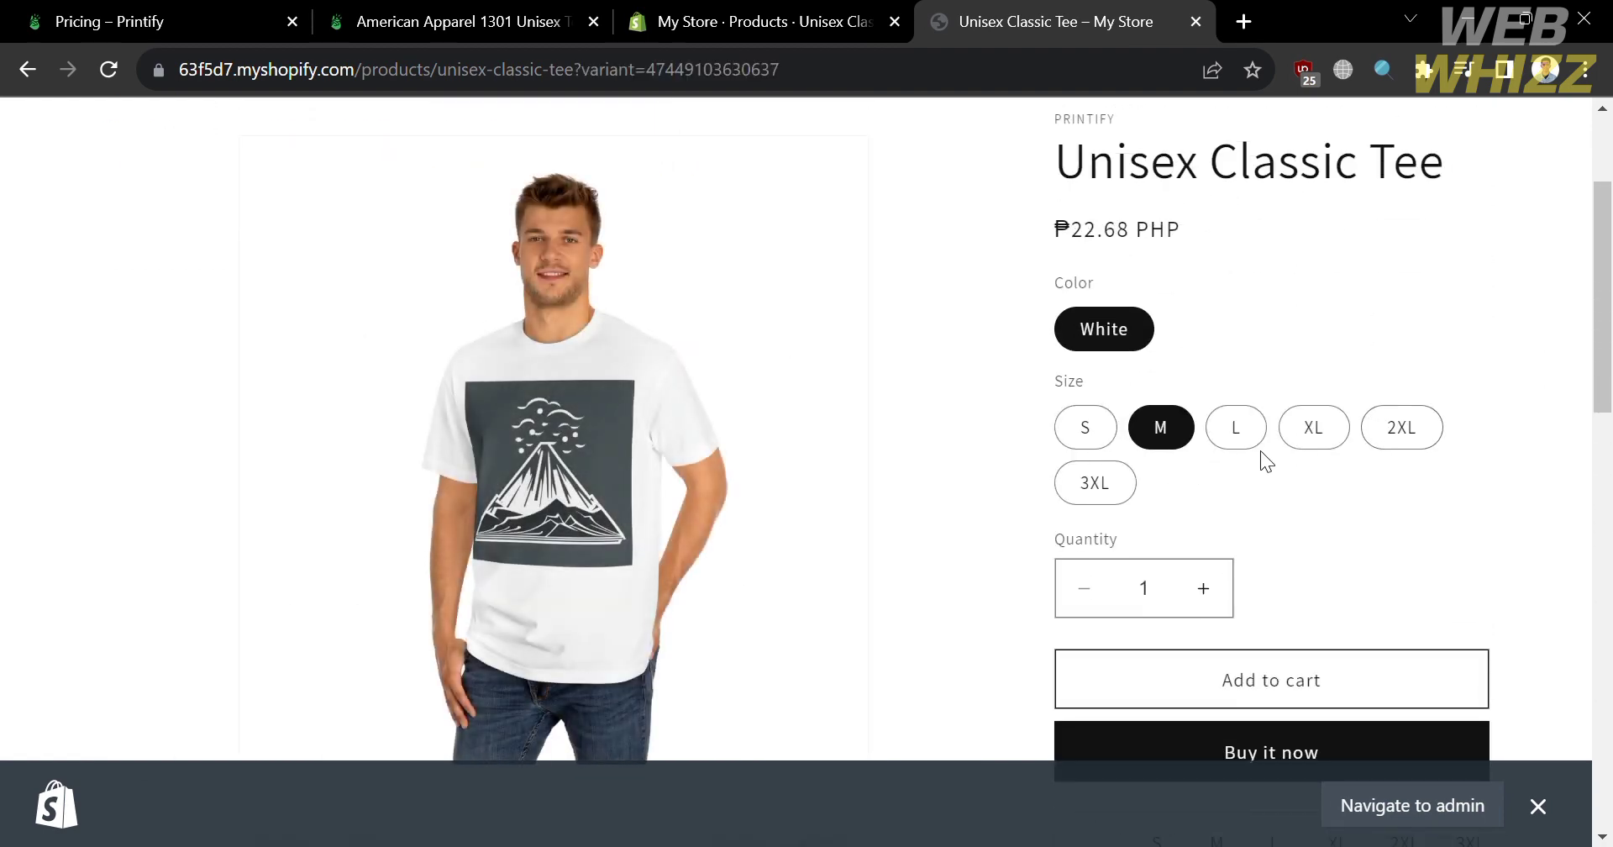
click(1327, 424)
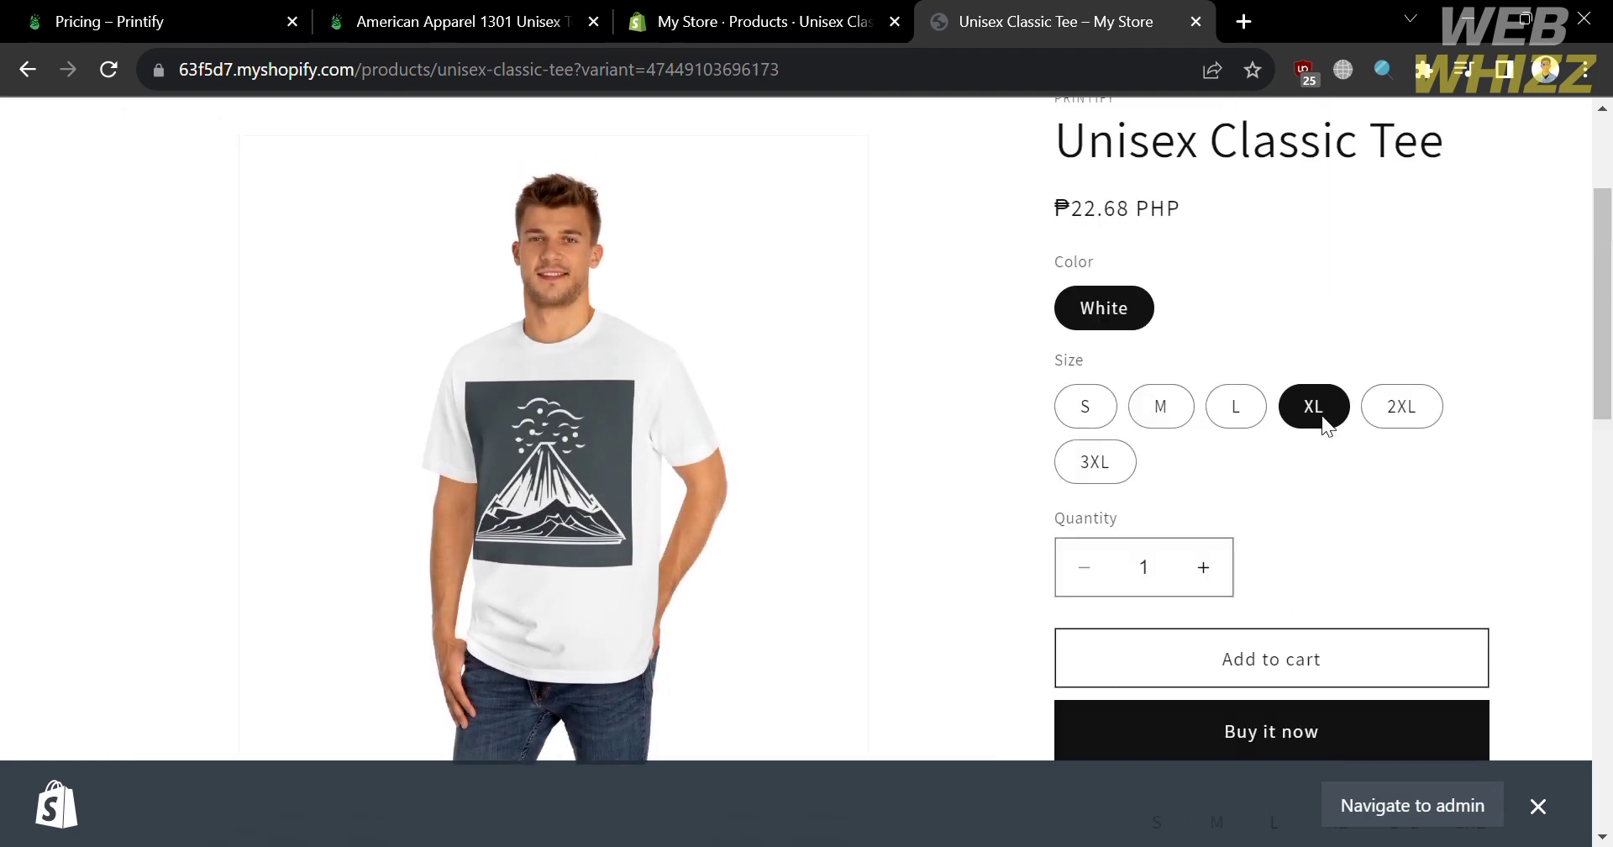
- Switch to Printify, open the published Unisex Classic Tee for editing and go to the pricing section of its product details
click(785, 10)
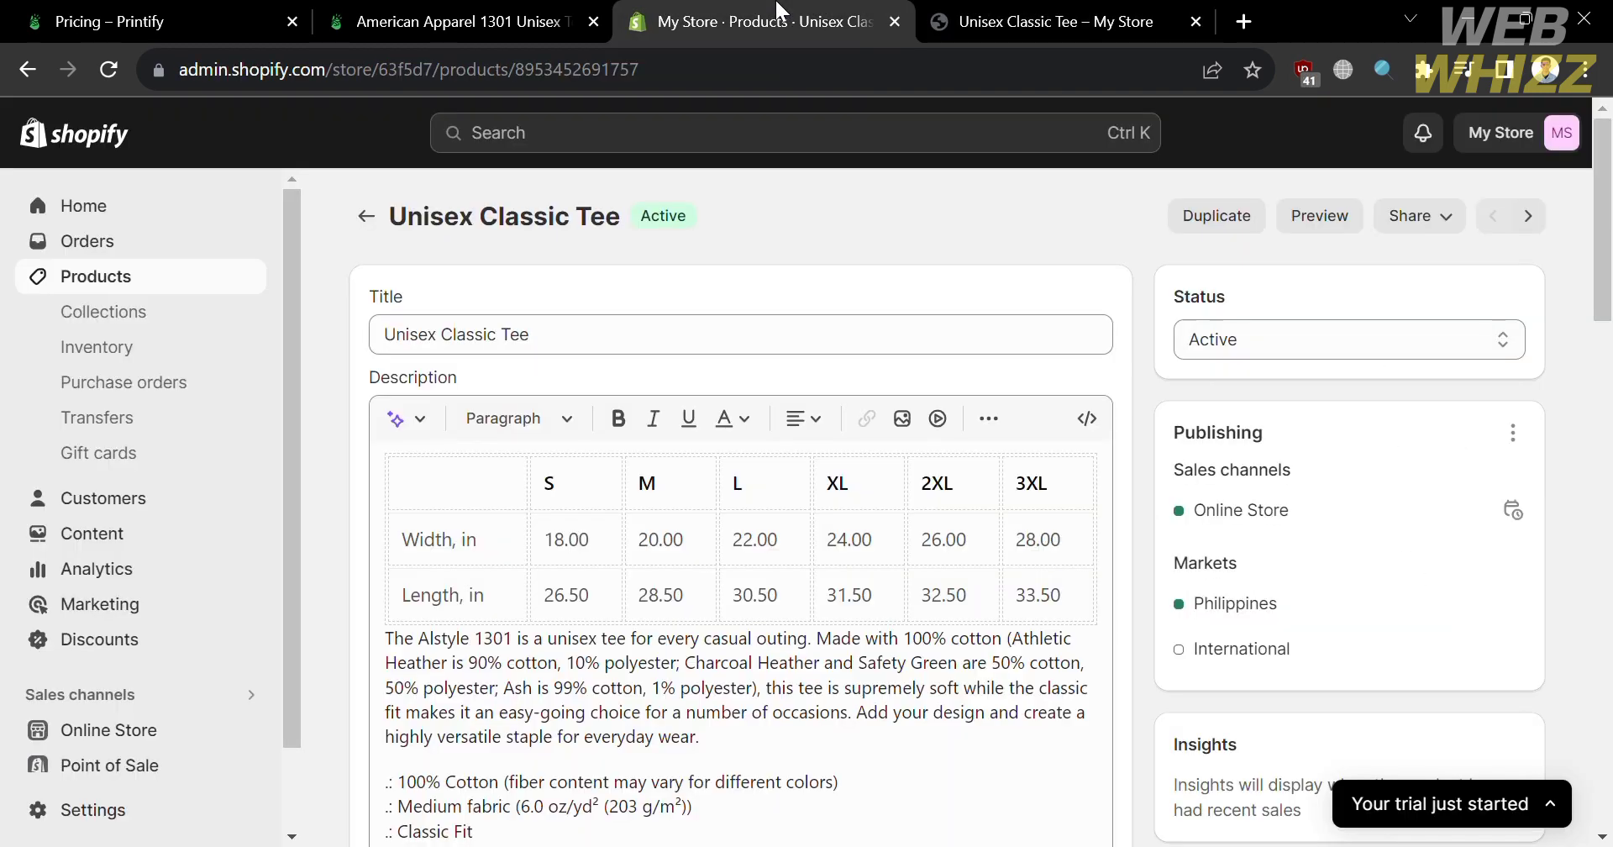
click(444, 12)
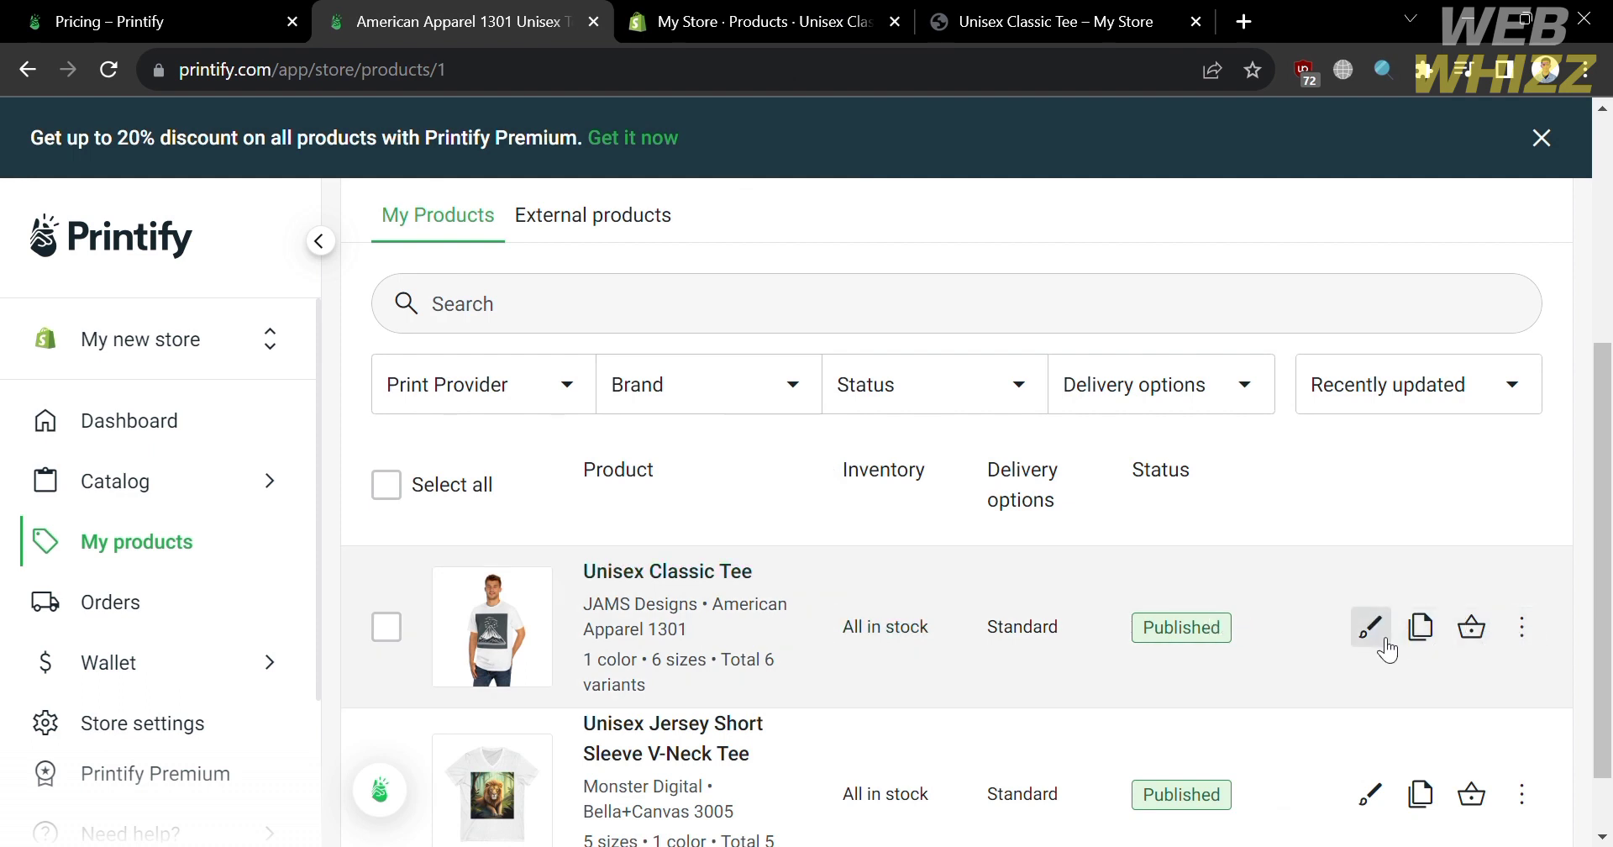
click(1365, 626)
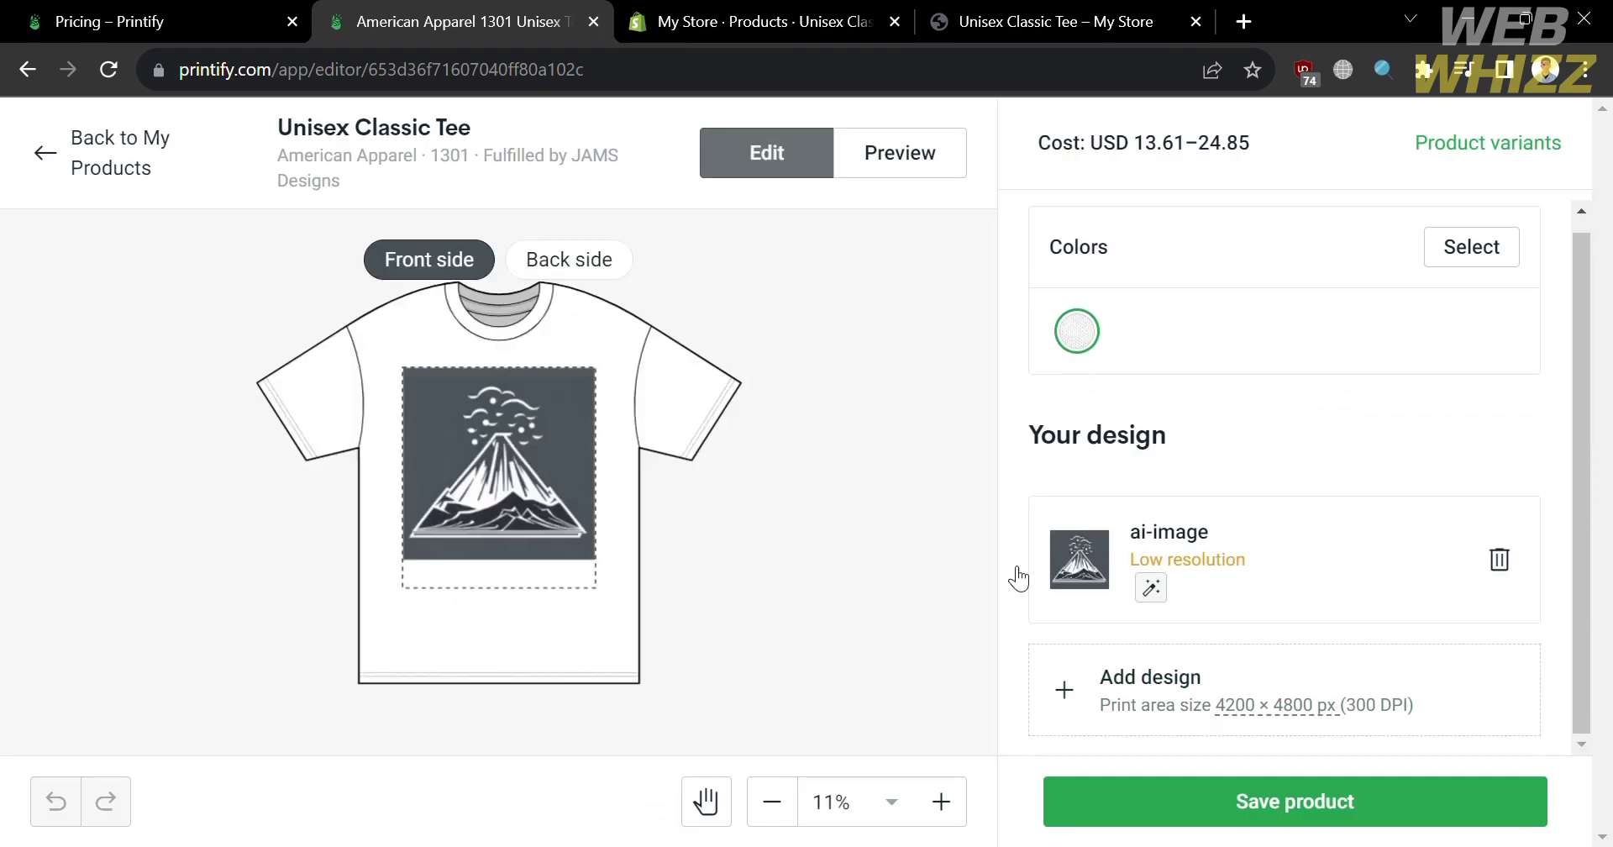
scroll(845, 533, down, 3)
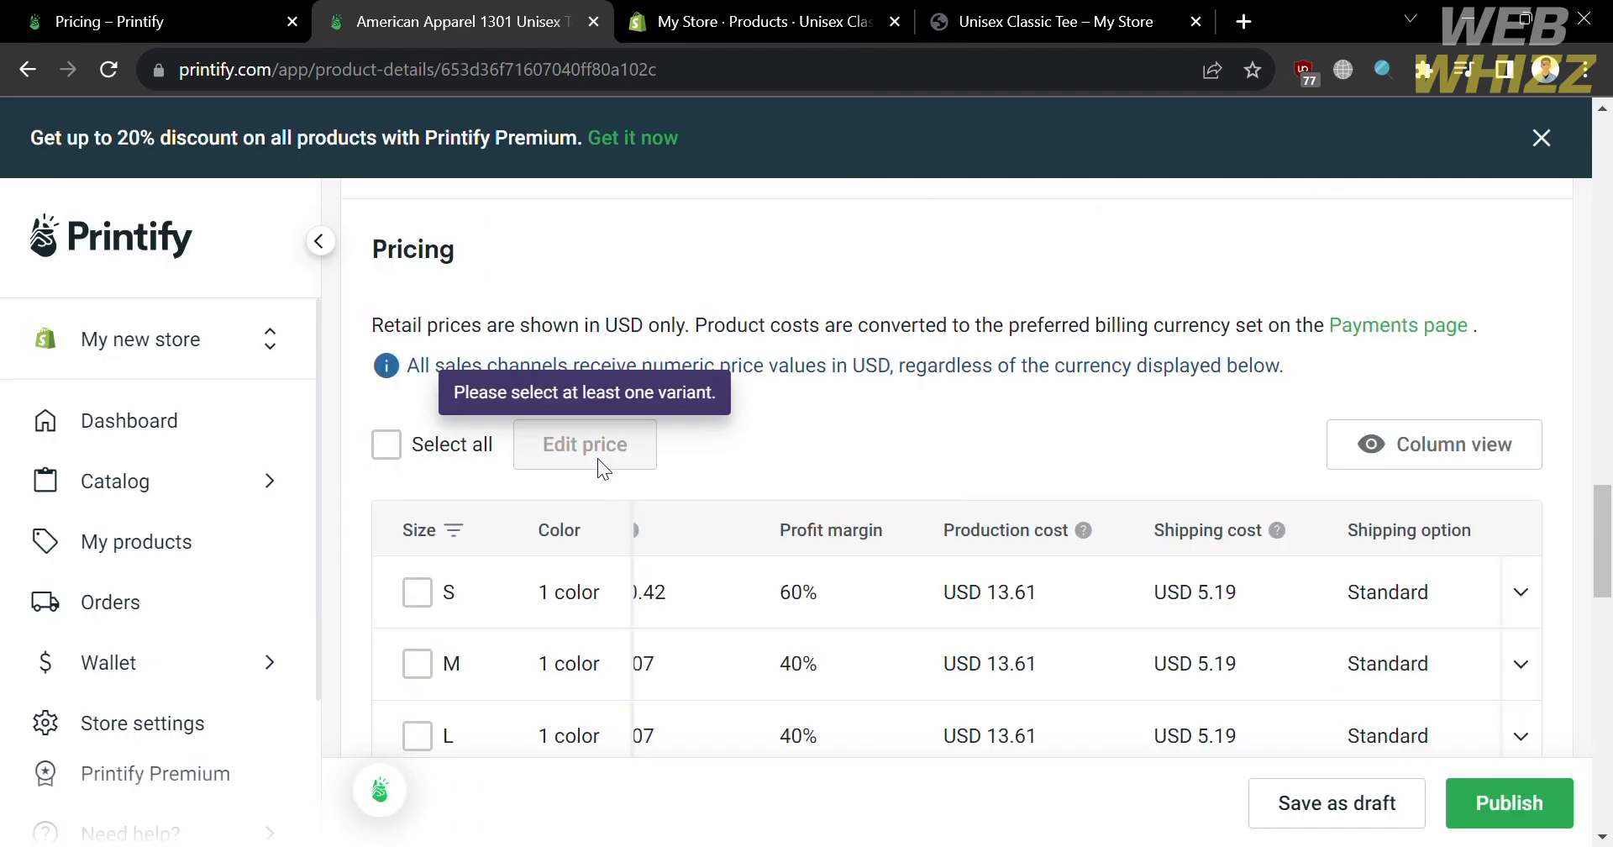
- Select all size variants of the tee and set their retail price to USD 50
click(388, 456)
click(654, 458)
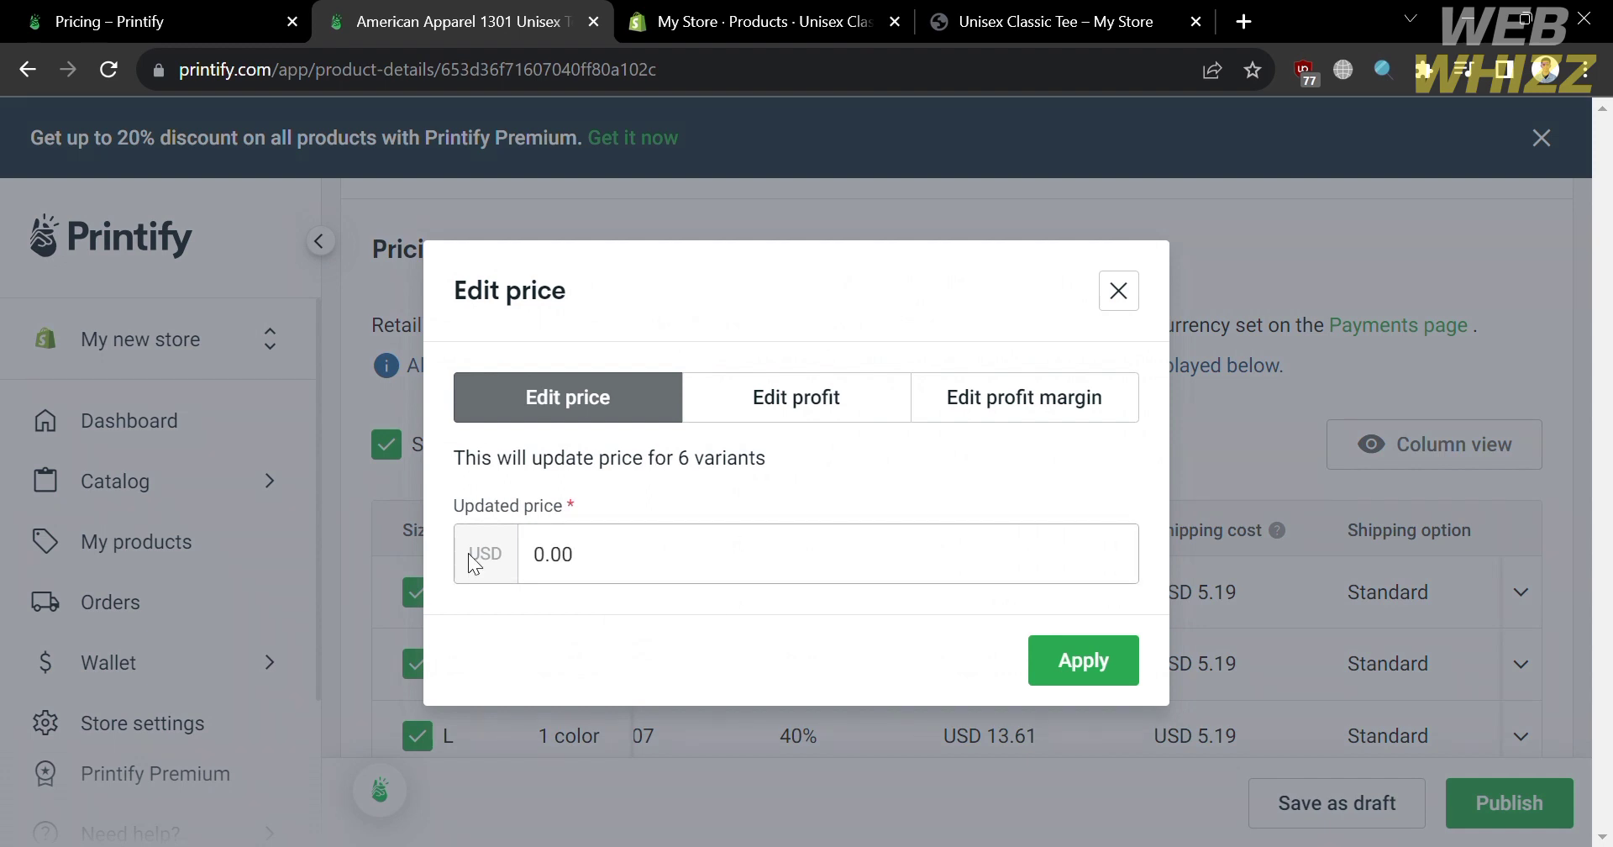
key(BackSpace)
key(BackSpace)
key(BackSpace)
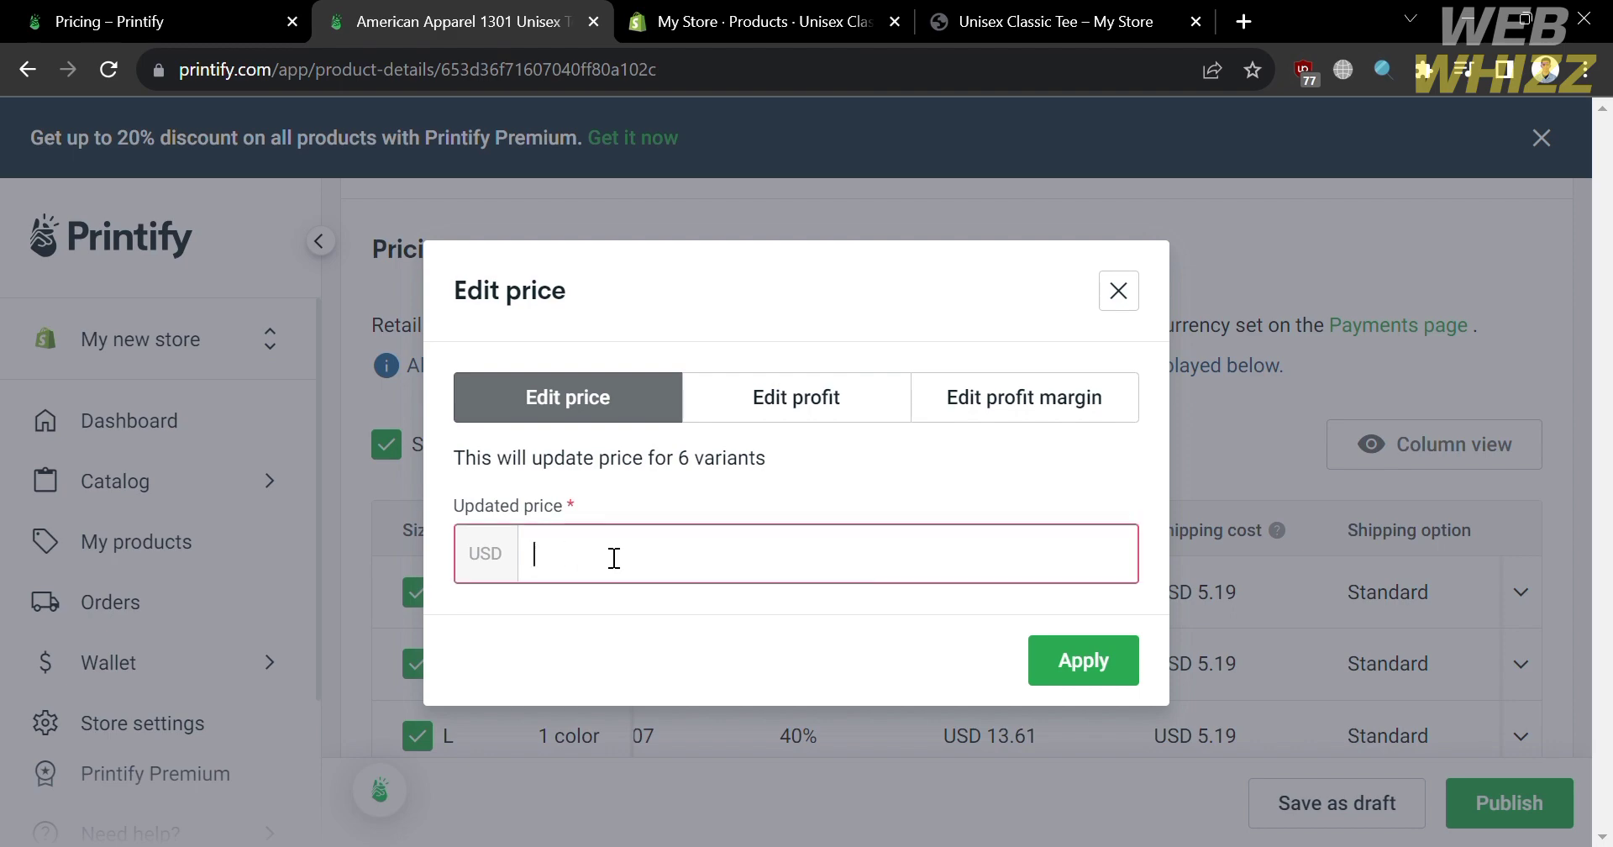
text(2)
key(BackSpace)
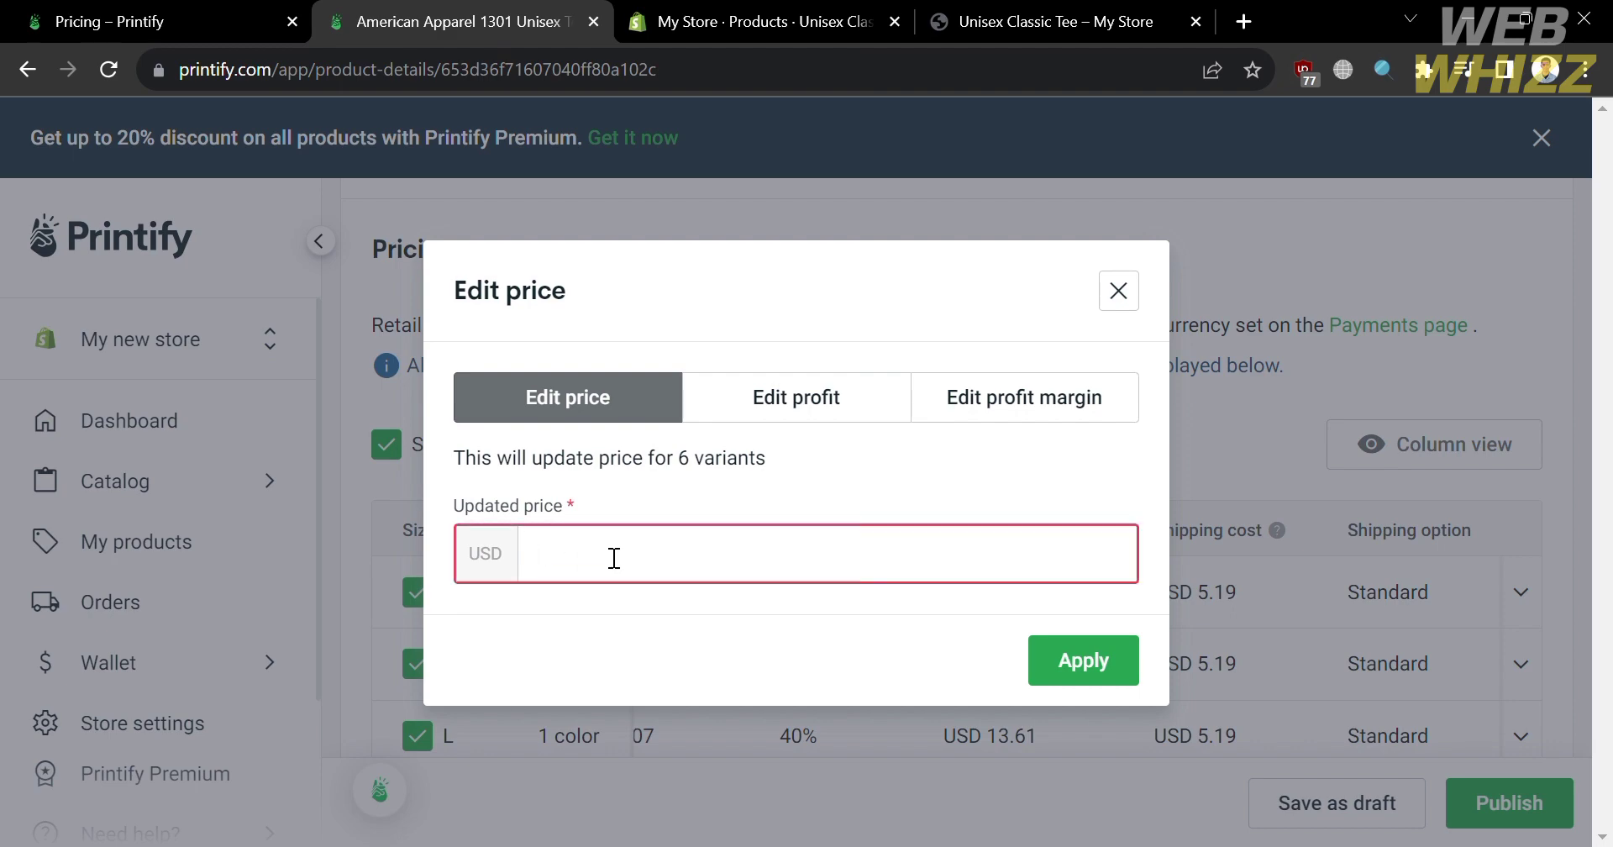
text(50)
click(1089, 676)
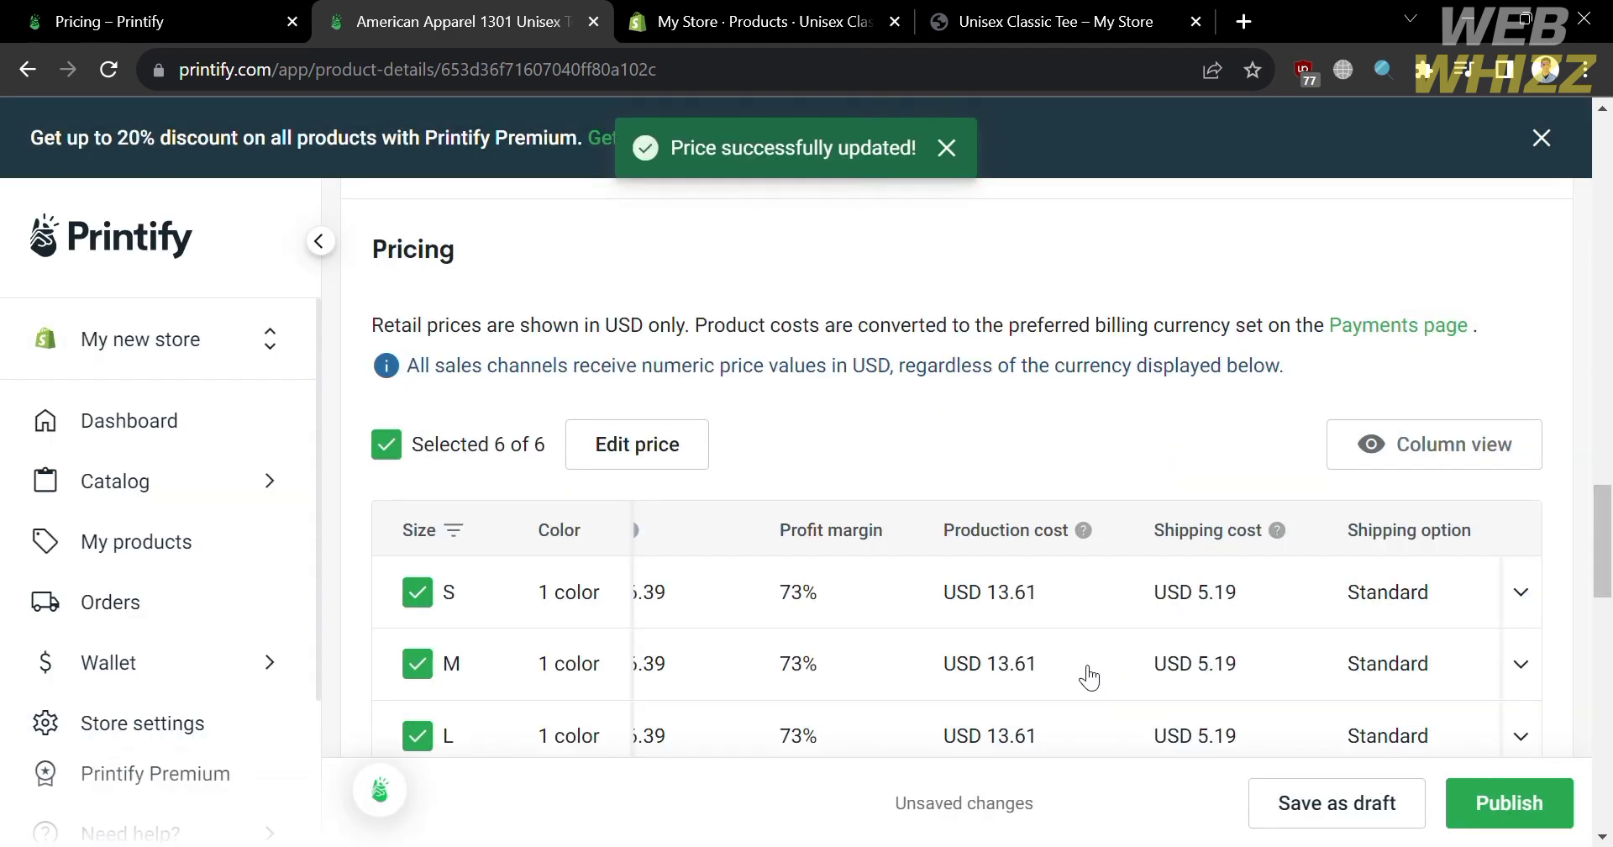
- Check the variants' retail prices and profit, and publish the synced changes to the Shopify store
scroll(1088, 677, left, 8)
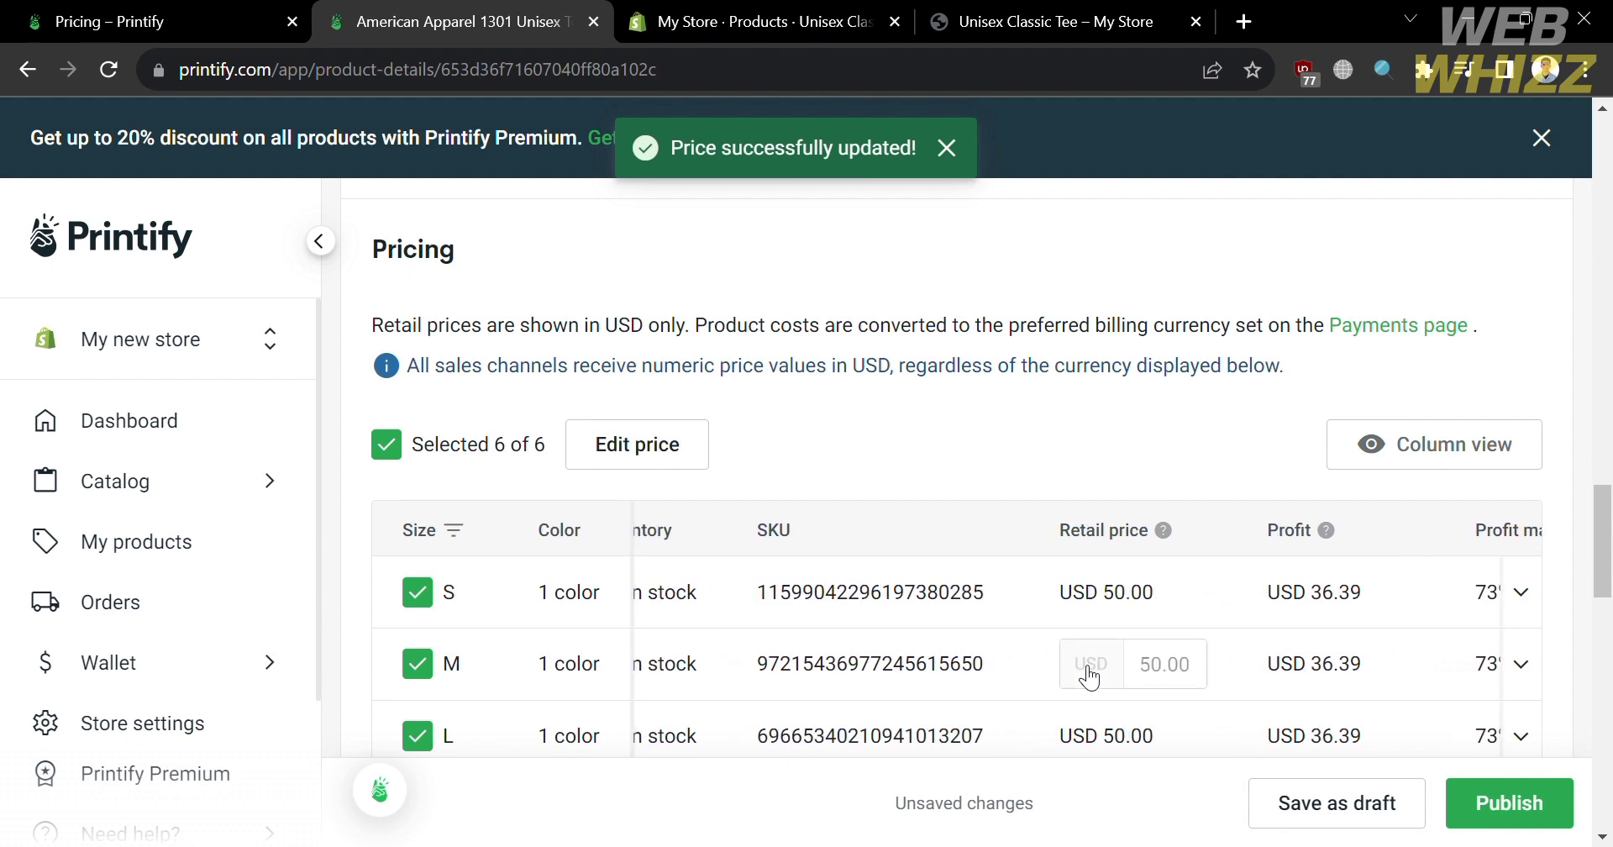
scroll(1085, 672, right, 10)
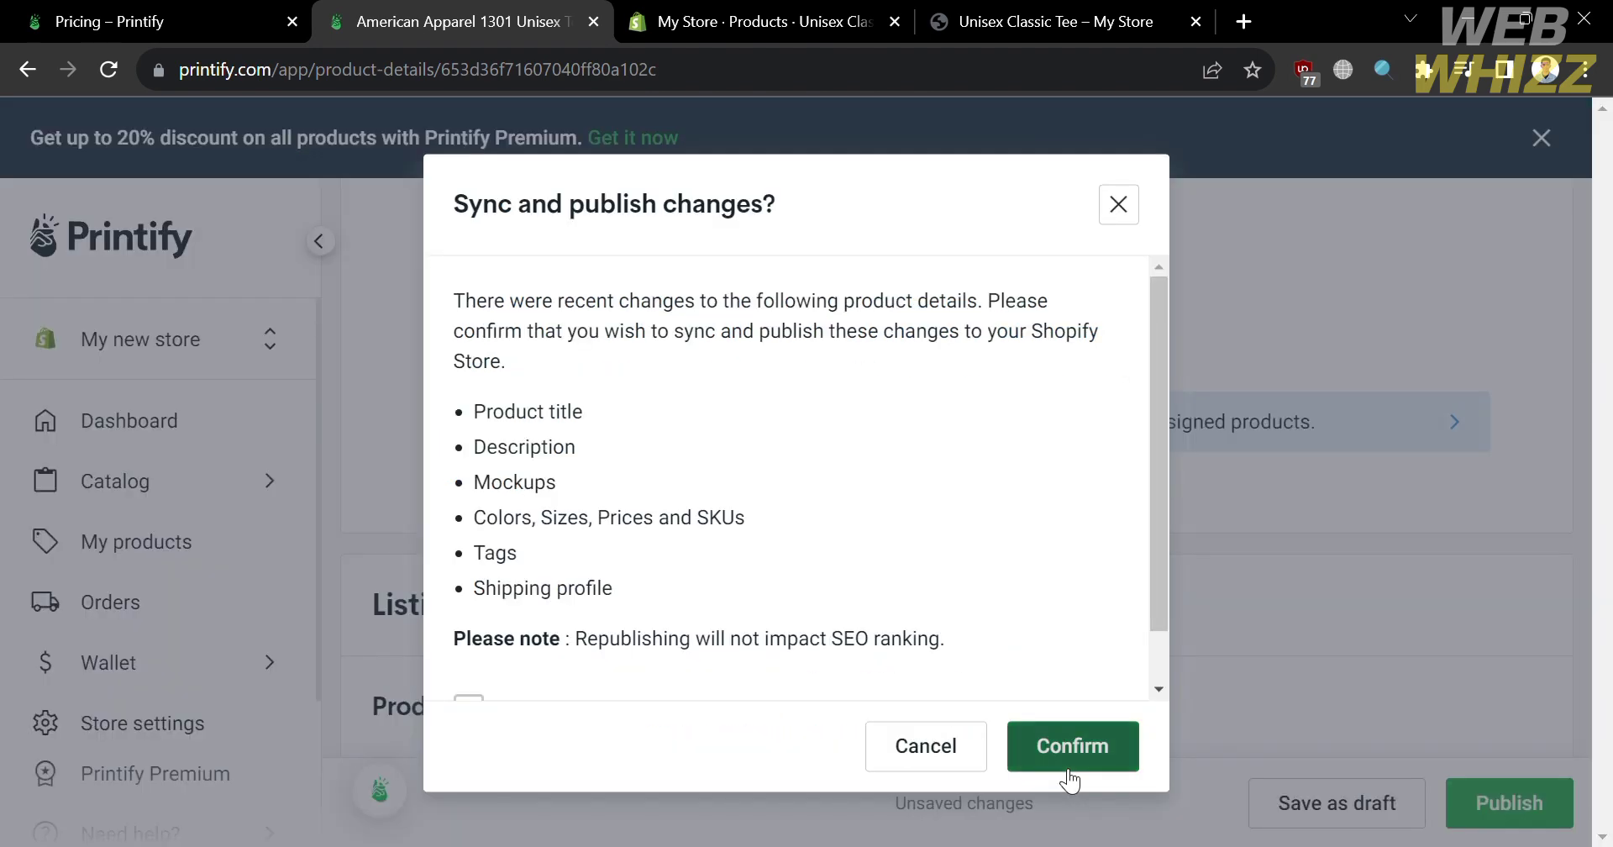
click(1069, 746)
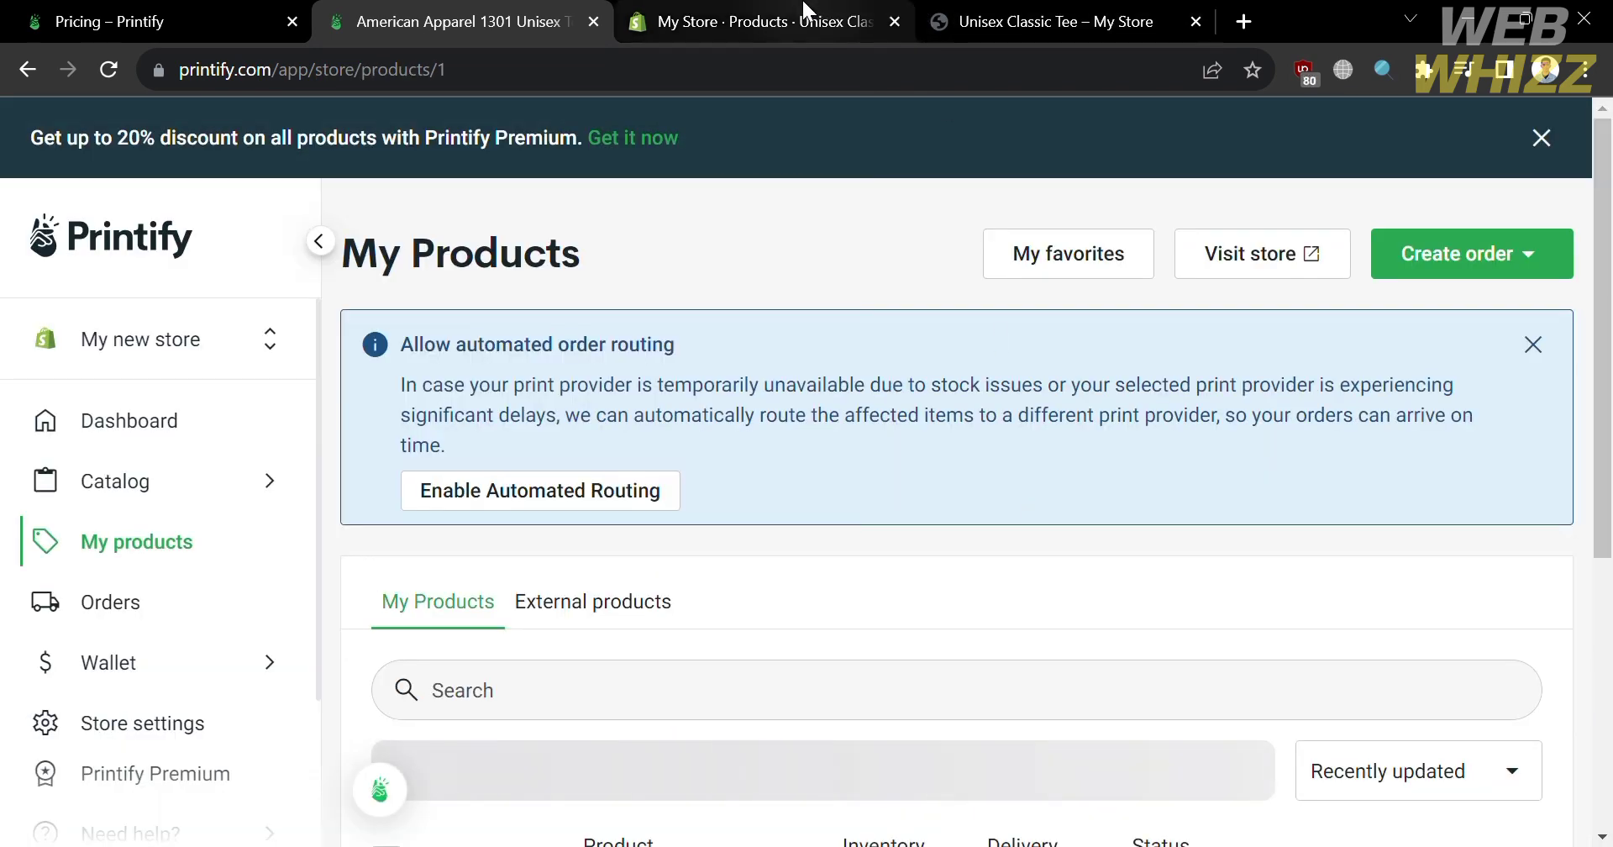
- Switch to the tee's page in the online store and reload it to check the price
click(807, 12)
click(1002, 8)
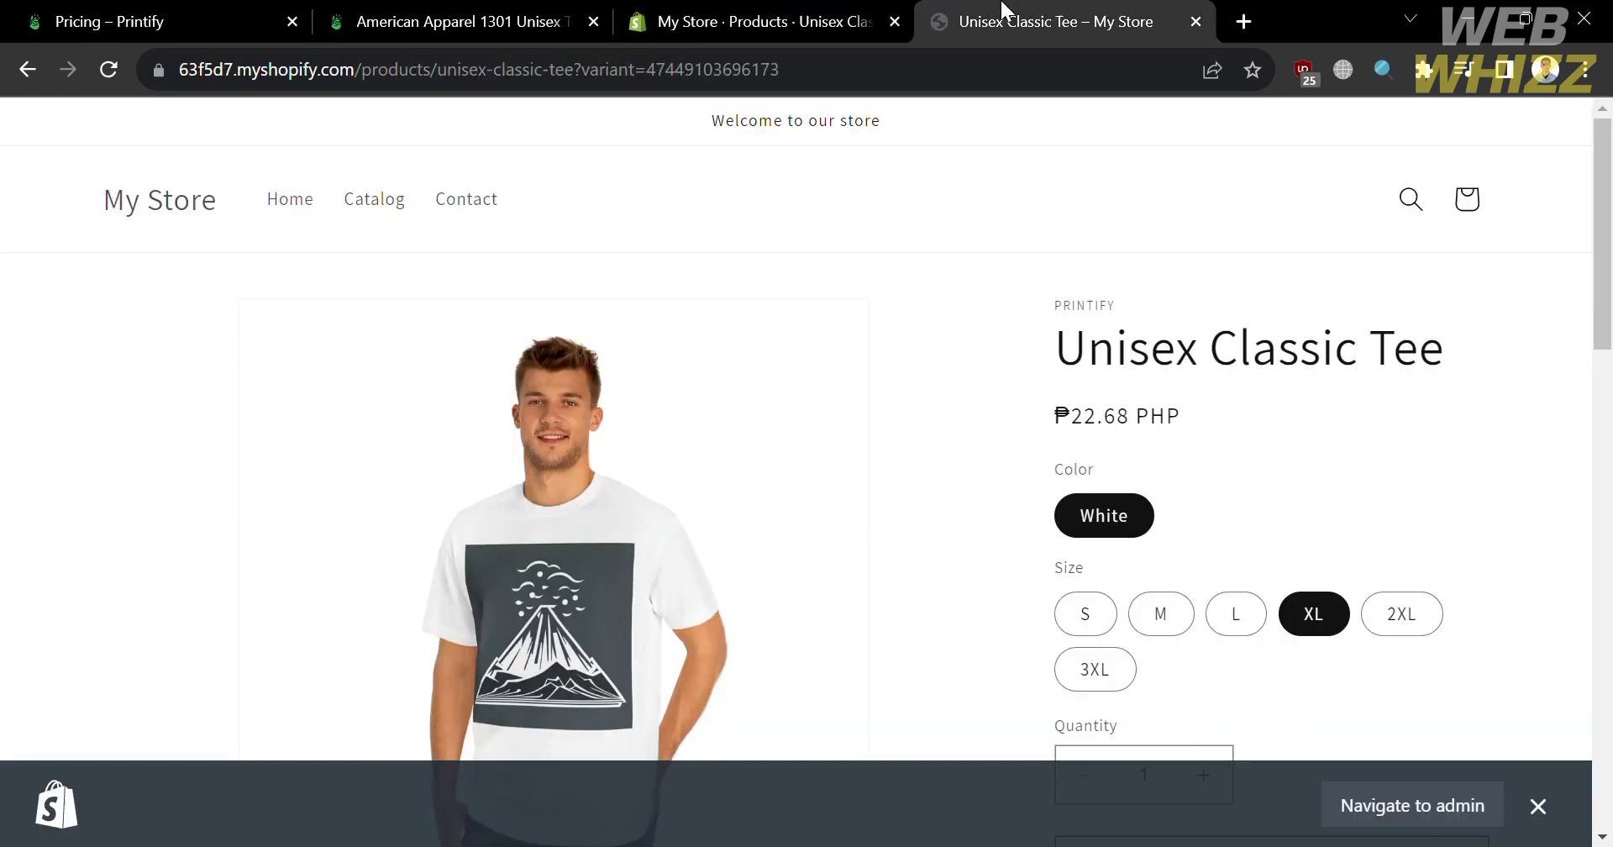
click(107, 70)
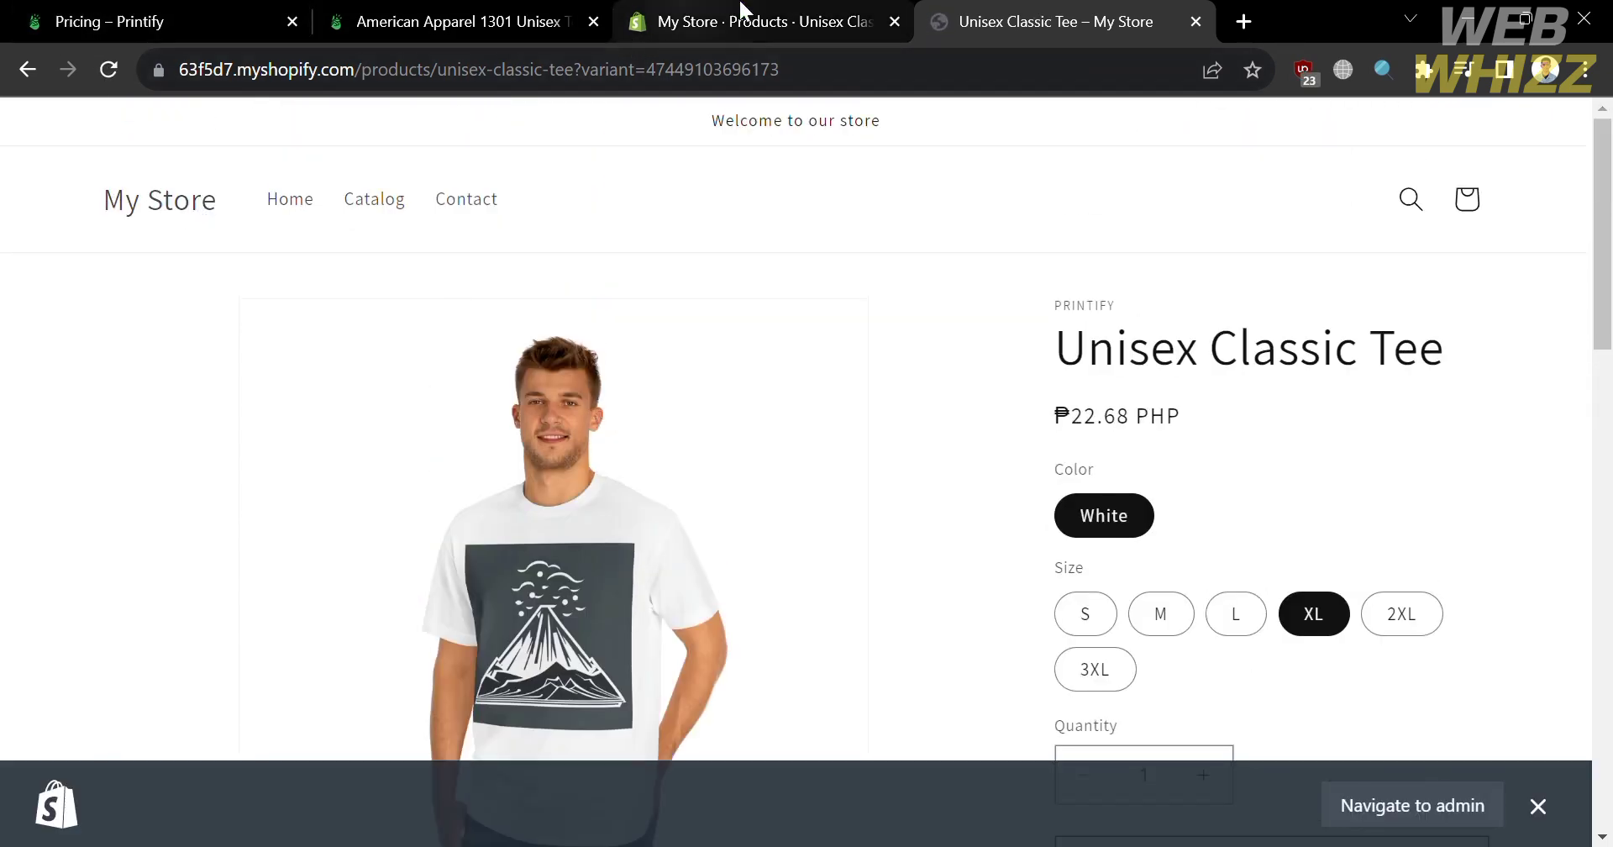
- Return to the product list in the Shopify admin, and switch back to the products page in Printify
click(756, 21)
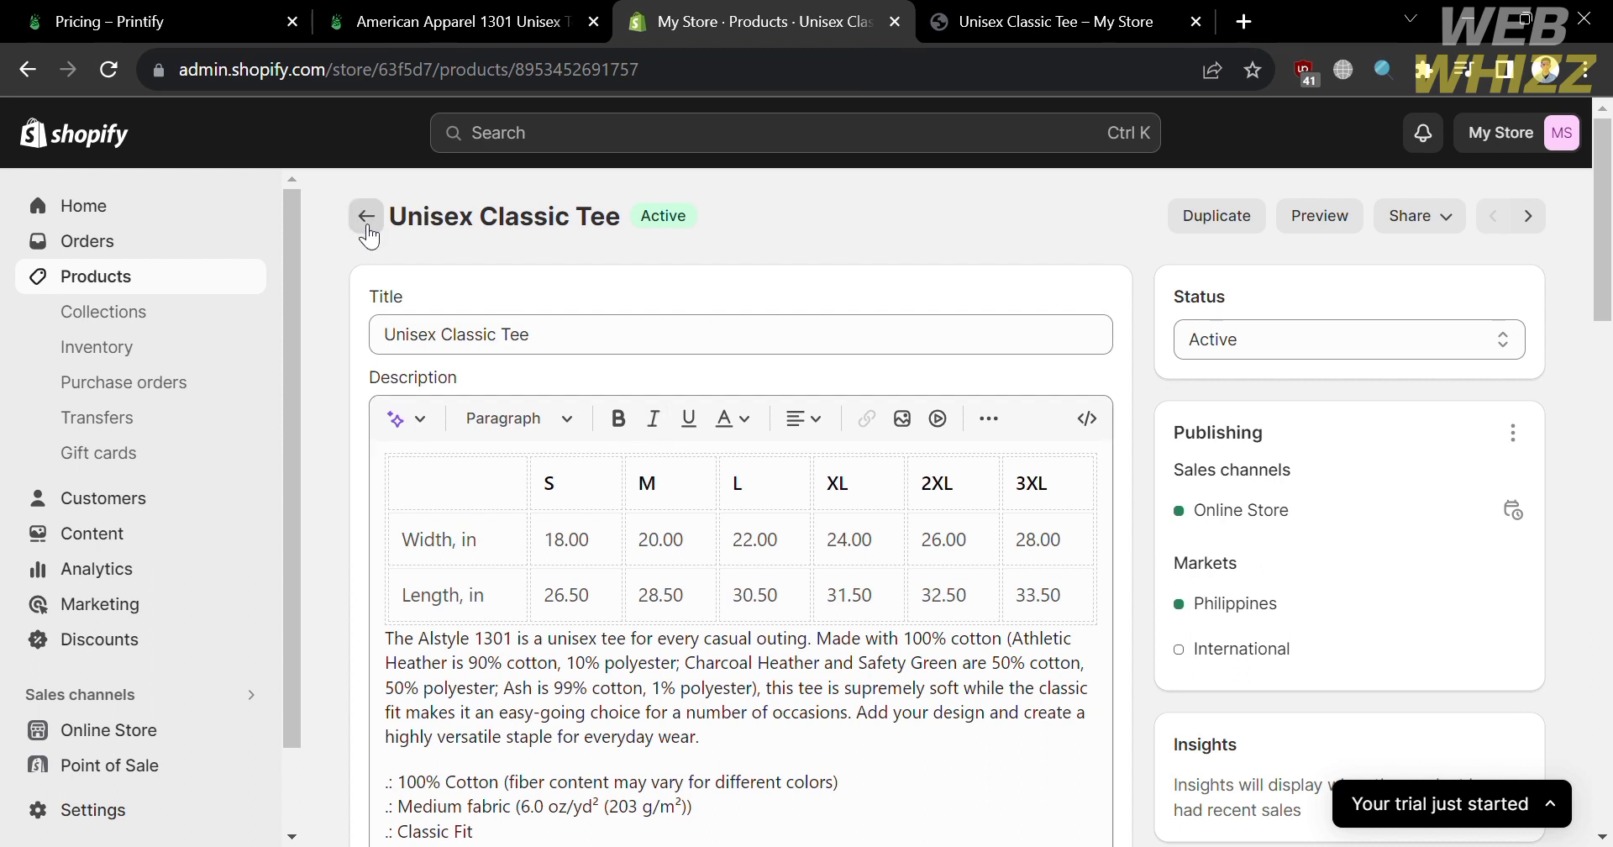
click(366, 220)
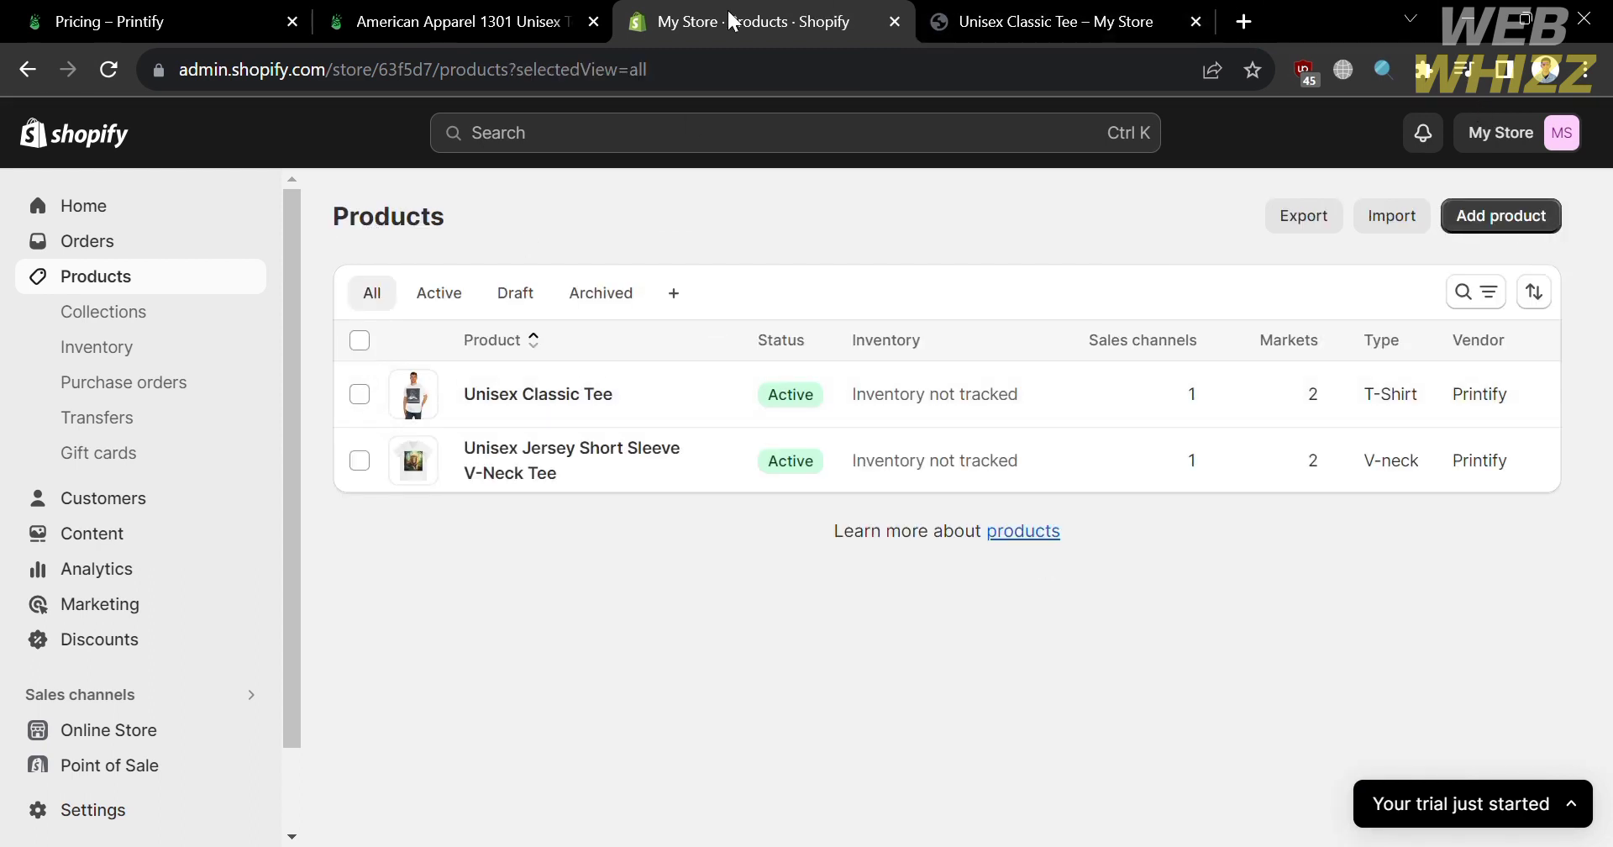
click(499, 12)
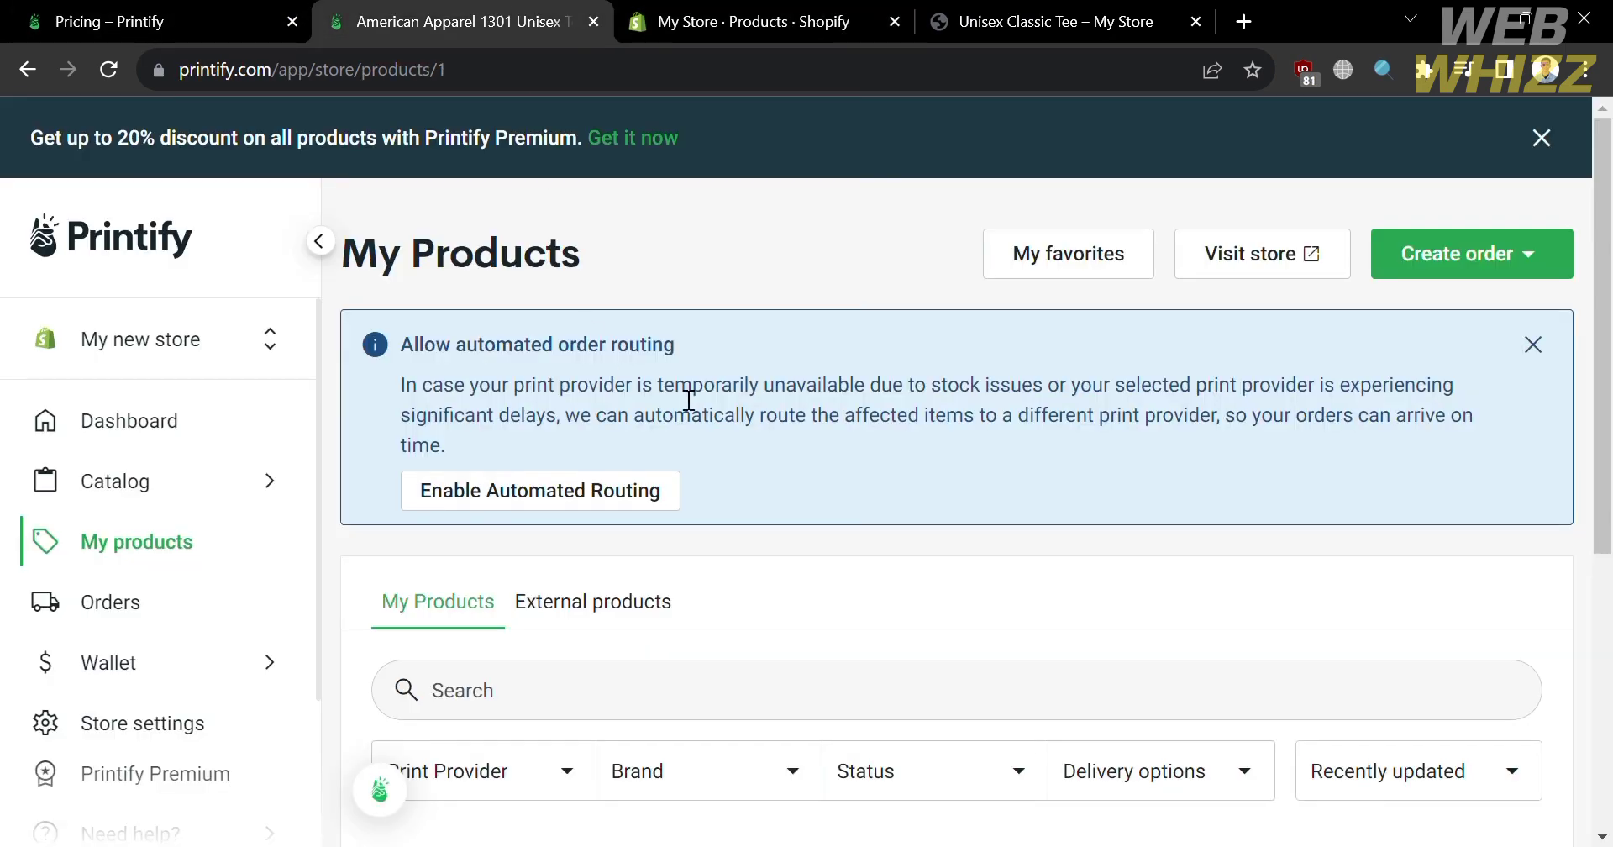